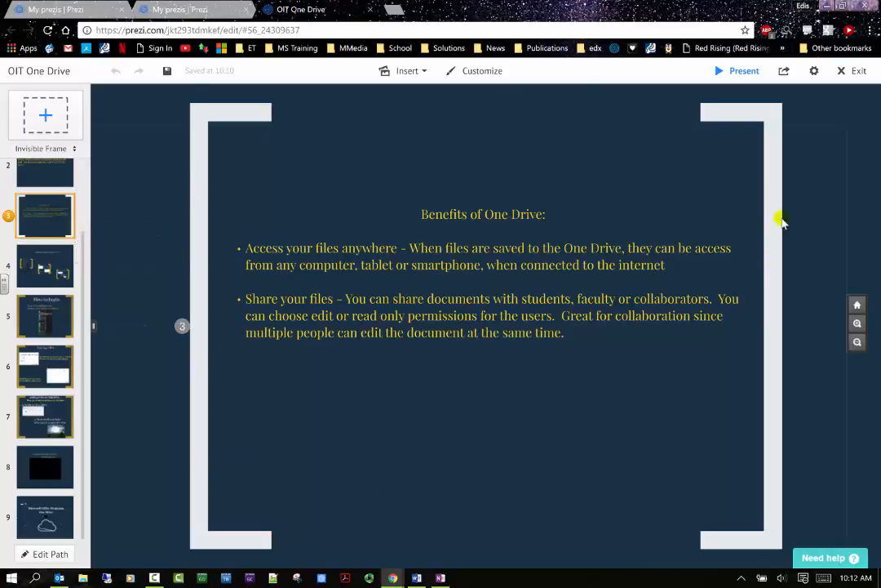
Place a new frame beside the One Drive title on path step 2 and change its type to circle
{"action": "left_click", "coordinate": [30, 171]}
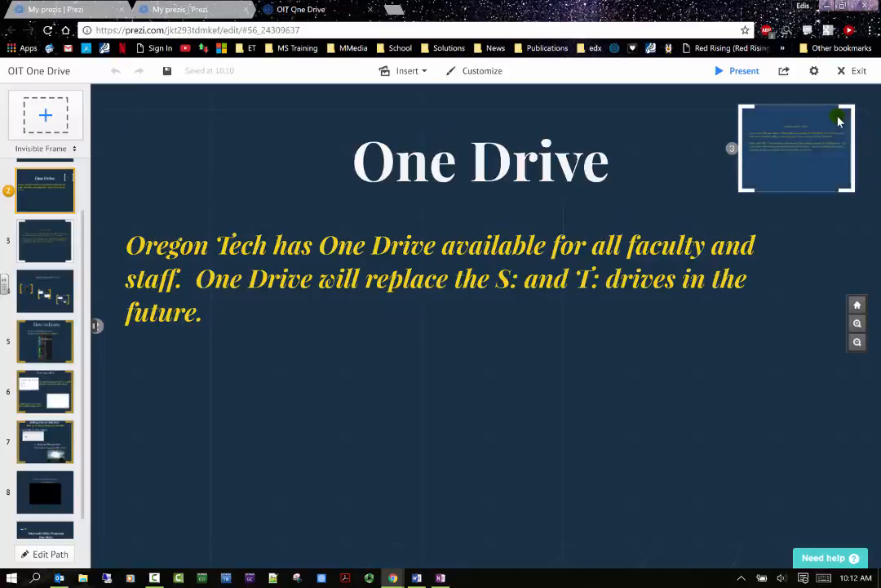
{"action": "left_click", "coordinate": [117, 352]}
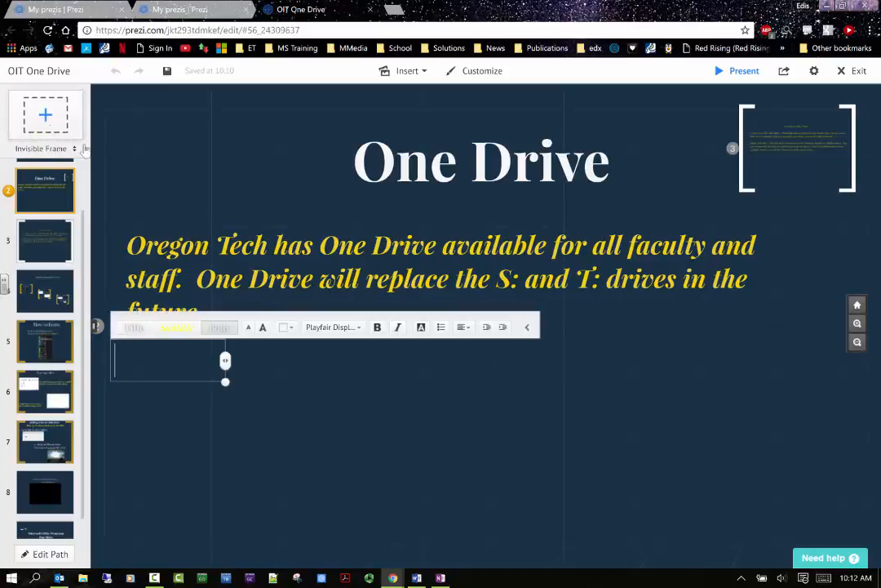
{"action": "left_click_drag", "start_coordinate": [42, 139], "coordinate": [228, 192]}
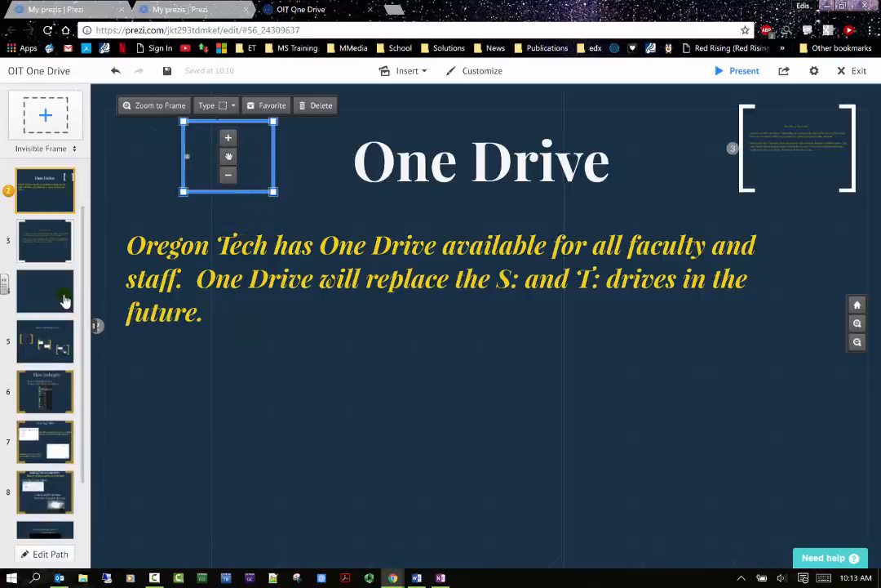
{"action": "left_click", "coordinate": [234, 107]}
{"action": "left_click", "coordinate": [233, 139]}
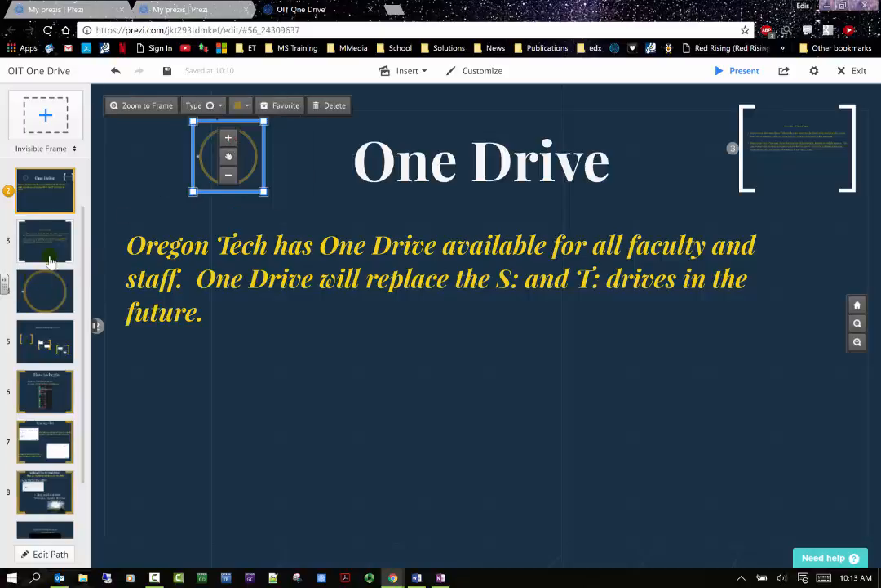
View path steps 2, 3 and 4 in turn to examine where the new circle frame falls in the path
{"action": "left_click", "coordinate": [36, 192]}
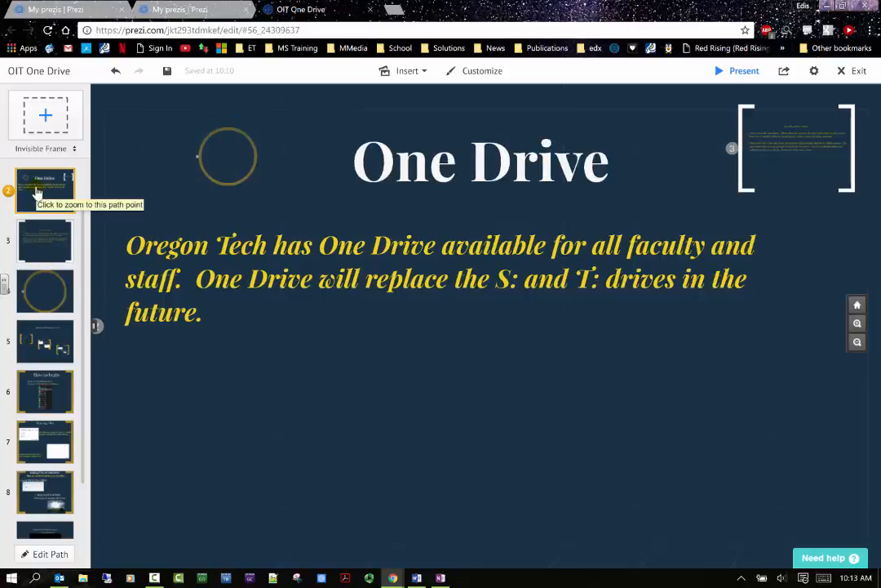
{"action": "left_click", "coordinate": [46, 243]}
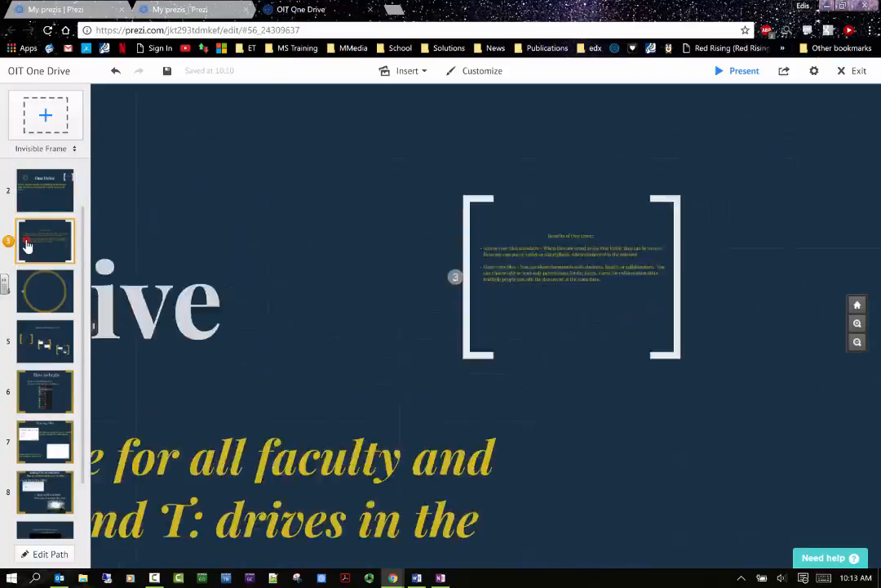
{"action": "left_click", "coordinate": [37, 303]}
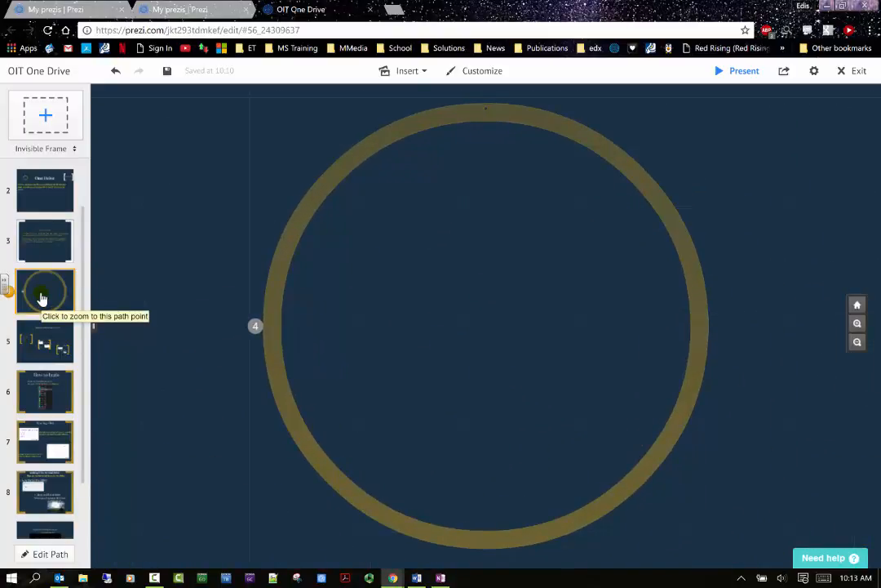
Exit the OIT One Drive prezi, close its page and return to the prezi dashboard
{"action": "left_click", "coordinate": [870, 71]}
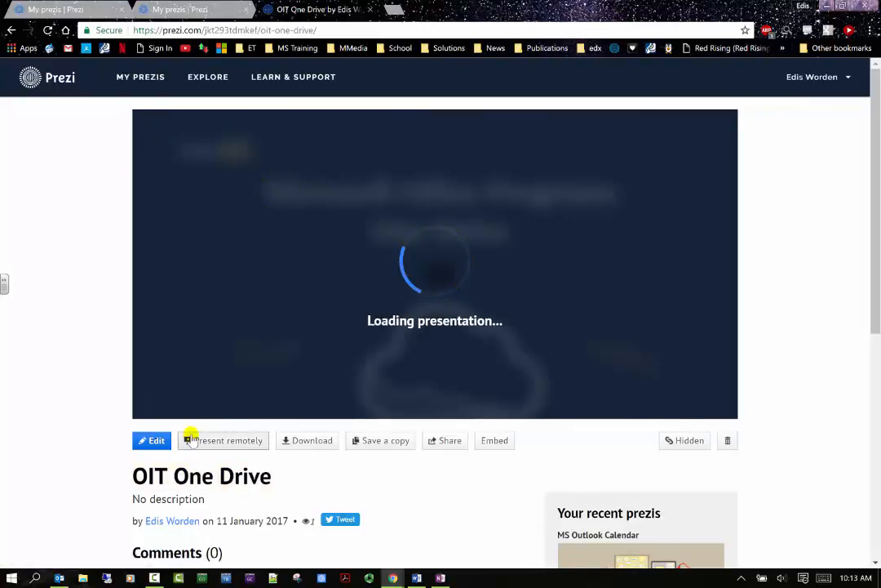
{"action": "left_click", "coordinate": [371, 10]}
{"action": "scroll", "coordinate": [245, 183], "scroll_direction": "up", "scroll_amount": 4}
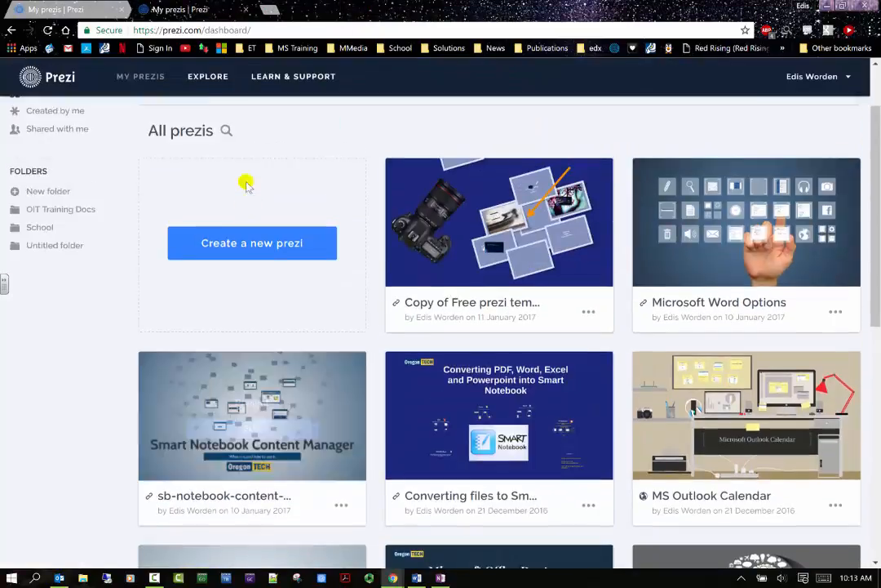
Create a new blank prezi without using a template
{"action": "left_click", "coordinate": [233, 332]}
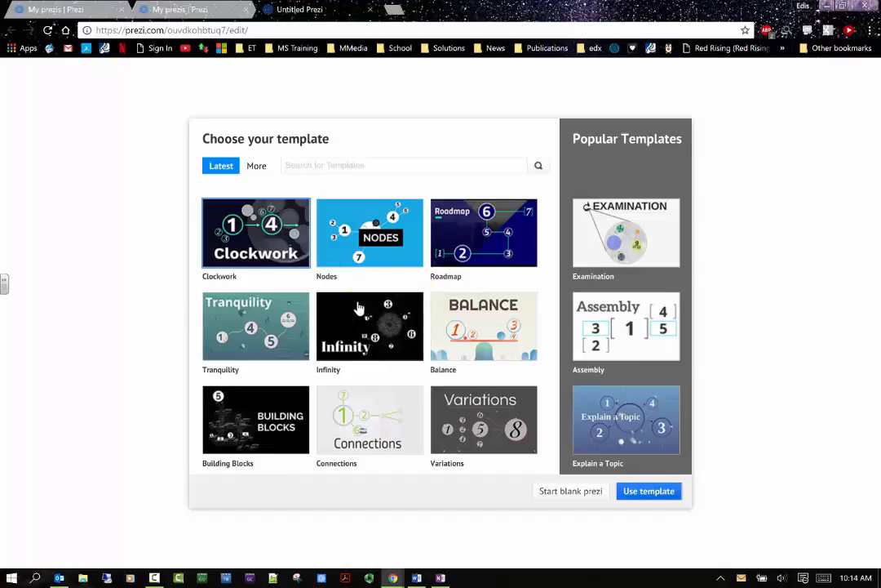
{"action": "left_click", "coordinate": [496, 334]}
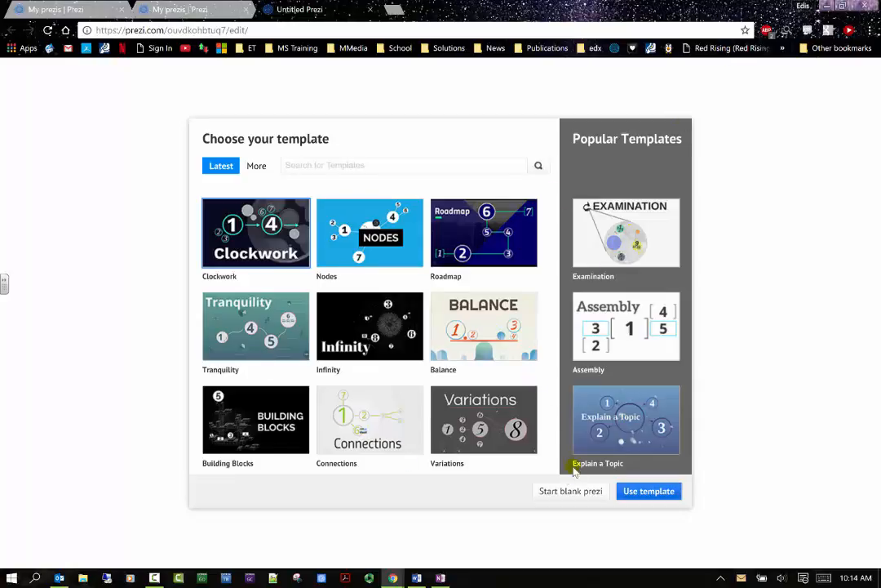
{"action": "left_click", "coordinate": [561, 494]}
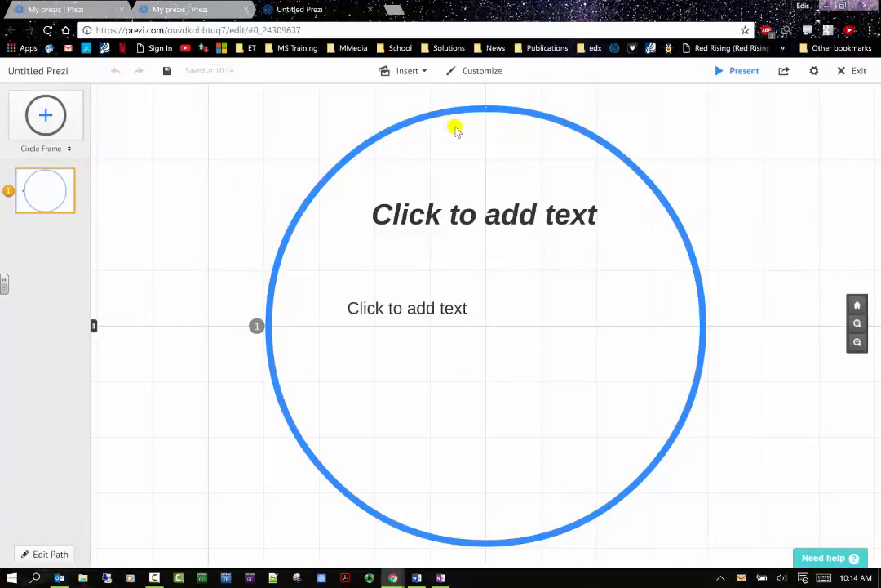
Try the Inferno theme and the saved custom theme, and apply the Racing theme to the prezi
{"action": "left_click", "coordinate": [482, 71]}
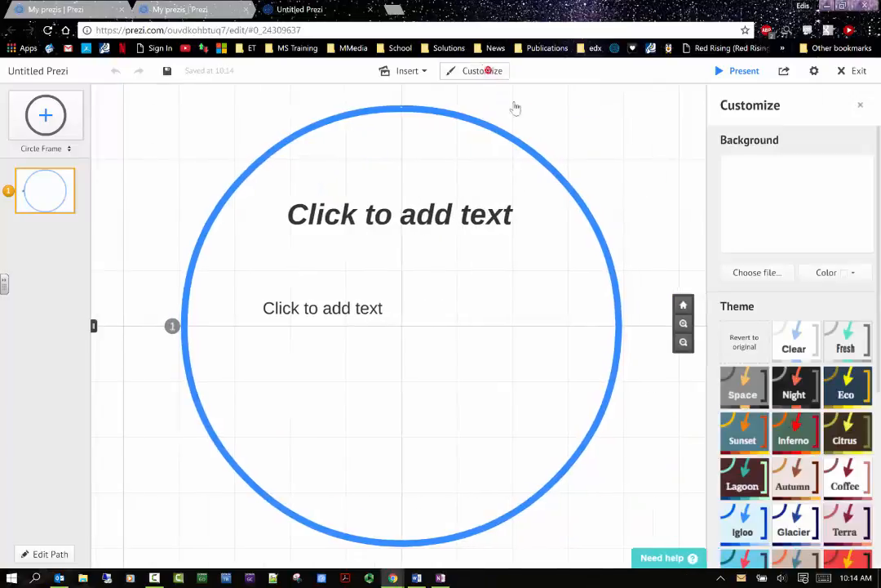
{"action": "scroll", "coordinate": [861, 290], "scroll_direction": "down", "scroll_amount": 4}
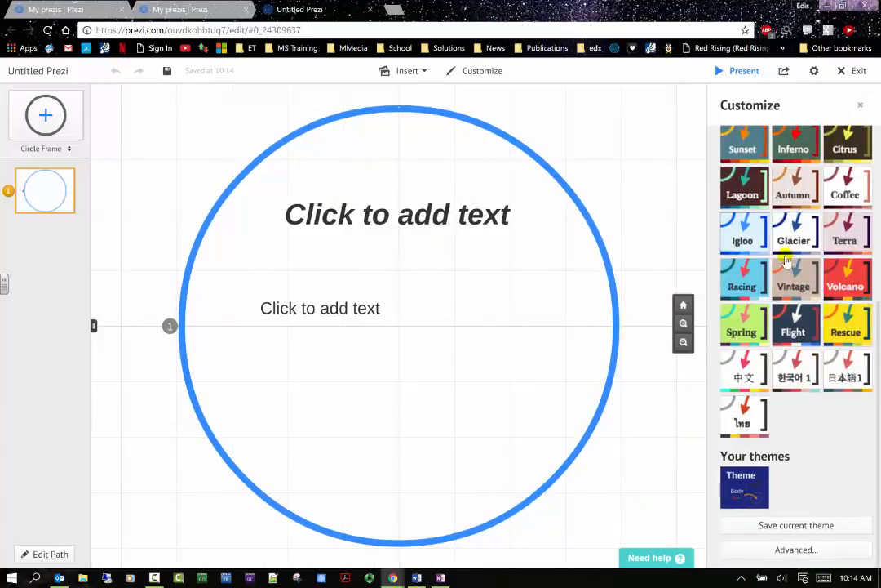
{"action": "left_click", "coordinate": [776, 145]}
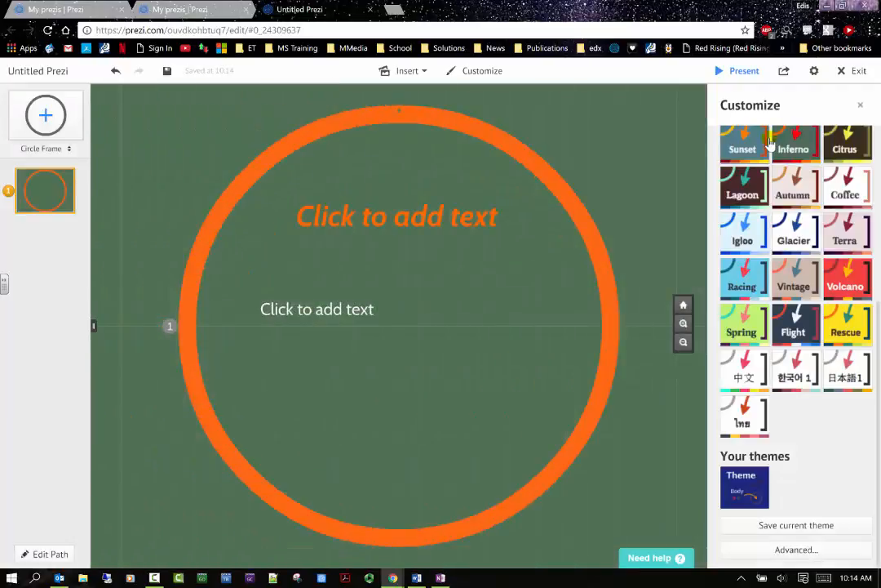
{"action": "left_click", "coordinate": [758, 487]}
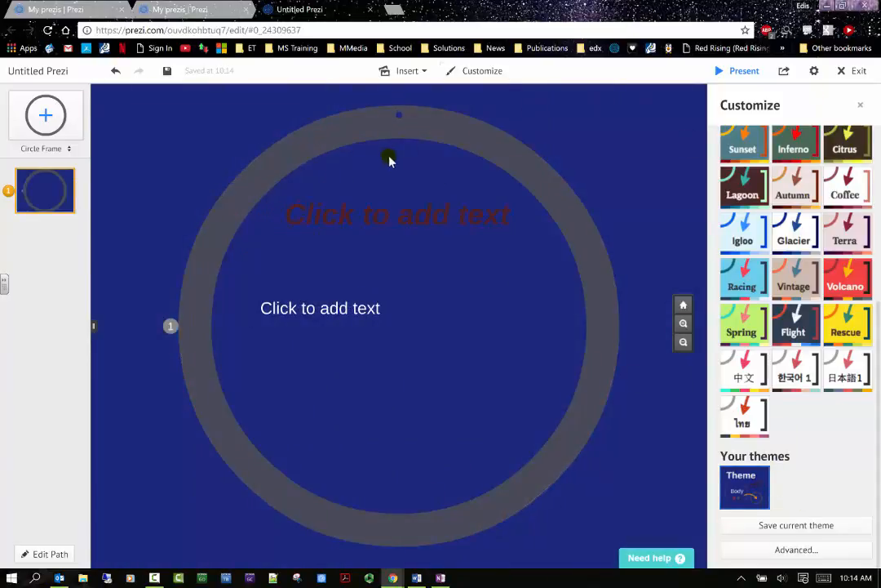
{"action": "left_click", "coordinate": [747, 274]}
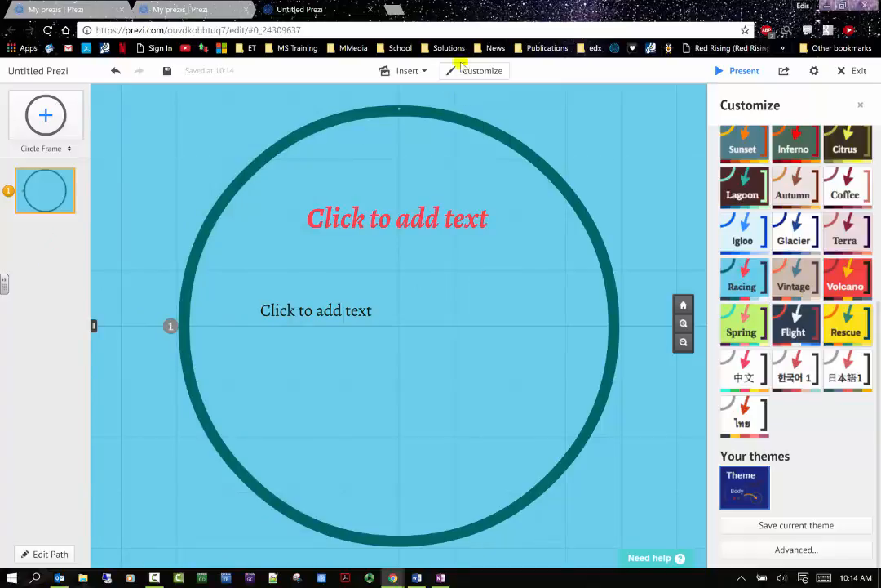
Insert the single-frame bracket layout with an image above a caption and move it to the large circle's upper-right edge
{"action": "left_click", "coordinate": [416, 71]}
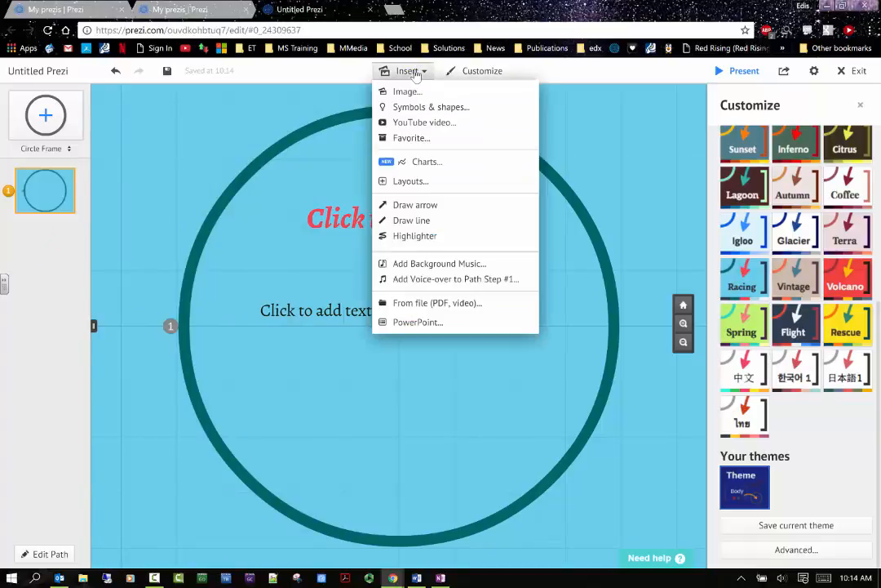
{"action": "left_click", "coordinate": [432, 181]}
{"action": "left_click", "coordinate": [847, 131]}
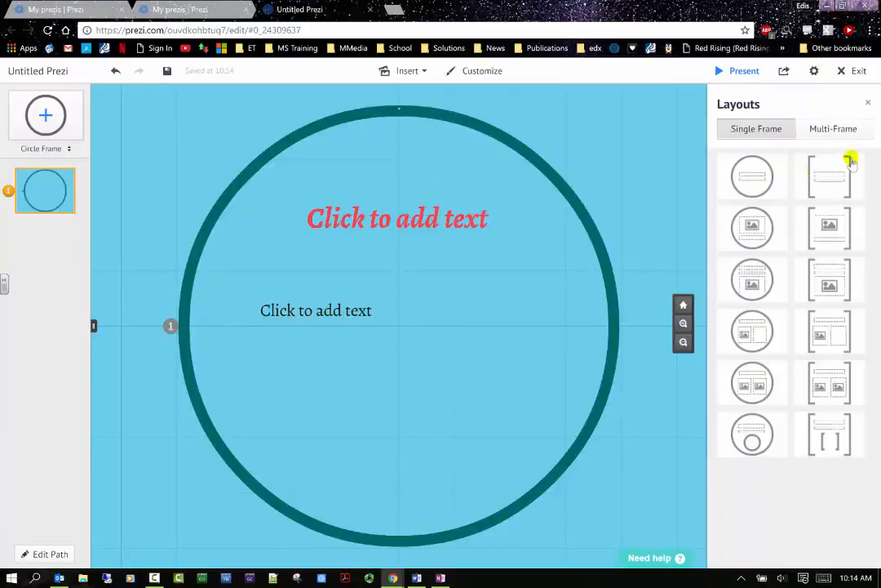
{"action": "left_click", "coordinate": [840, 223]}
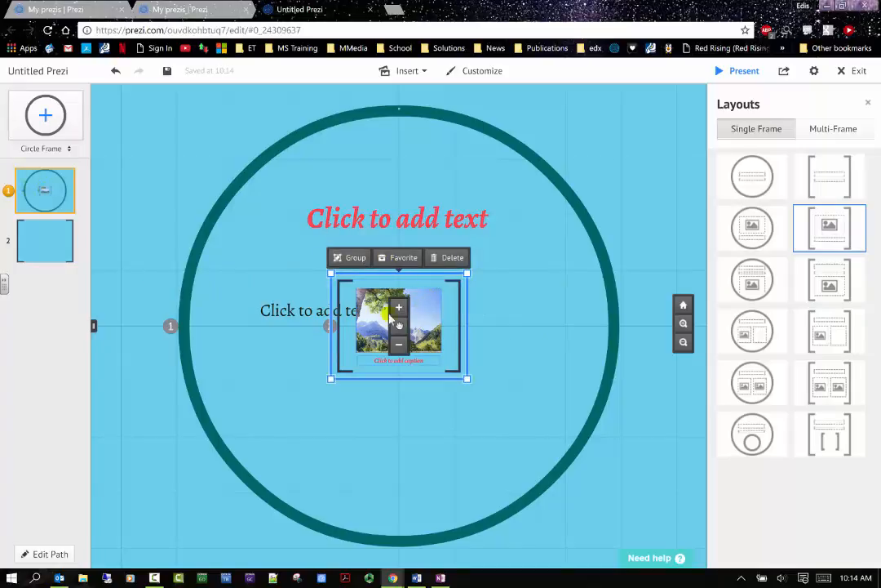
{"action": "left_click_drag", "start_coordinate": [399, 325], "coordinate": [600, 150]}
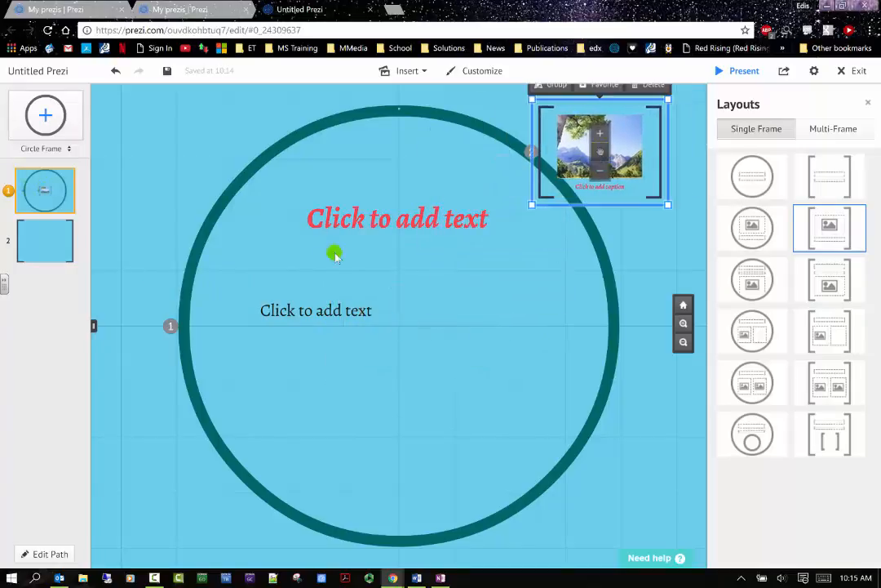
Add an enlarged bracket frame at the large circle's upper-left edge and a small bracket frame at its lower-left edge
{"action": "left_click", "coordinate": [50, 150]}
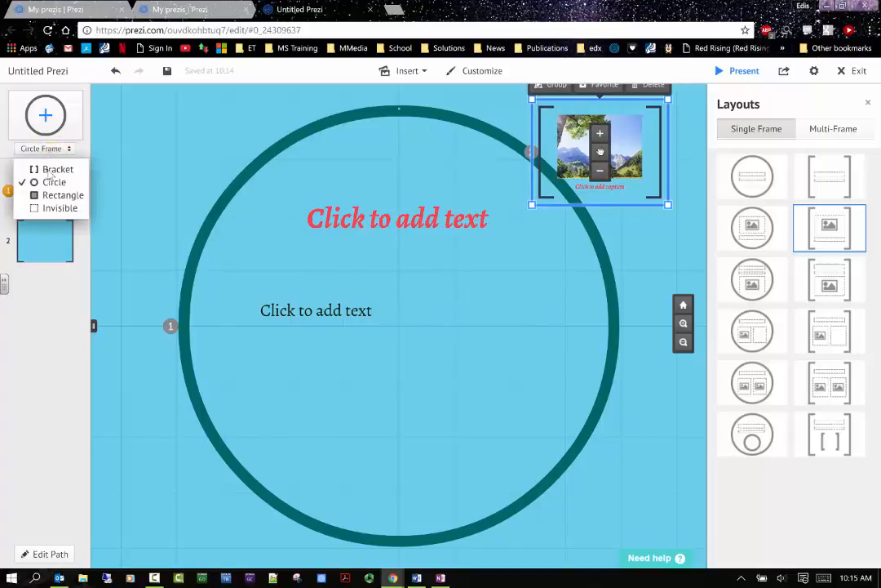
{"action": "left_click", "coordinate": [50, 171]}
{"action": "left_click_drag", "start_coordinate": [48, 114], "coordinate": [187, 131]}
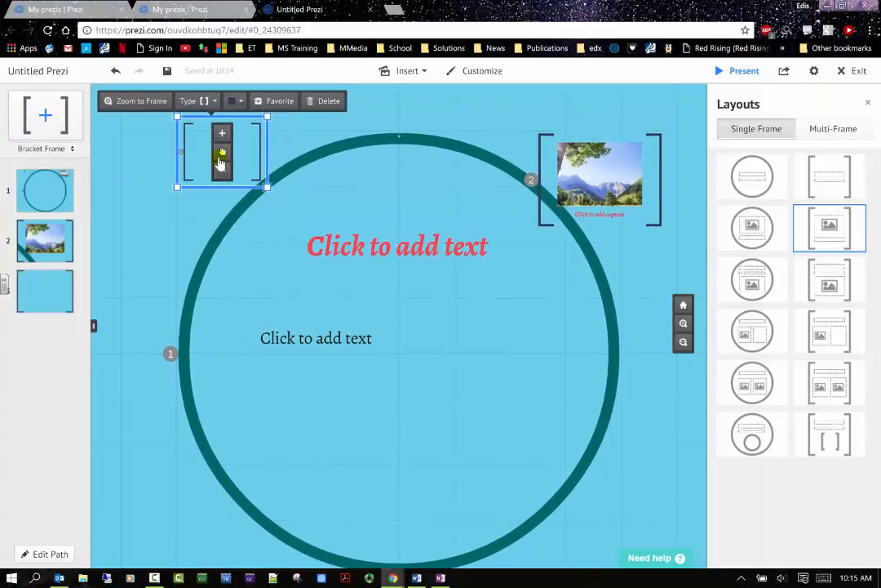
{"action": "left_click_drag", "start_coordinate": [221, 163], "coordinate": [215, 180]}
{"action": "left_click_drag", "start_coordinate": [262, 204], "coordinate": [302, 249]}
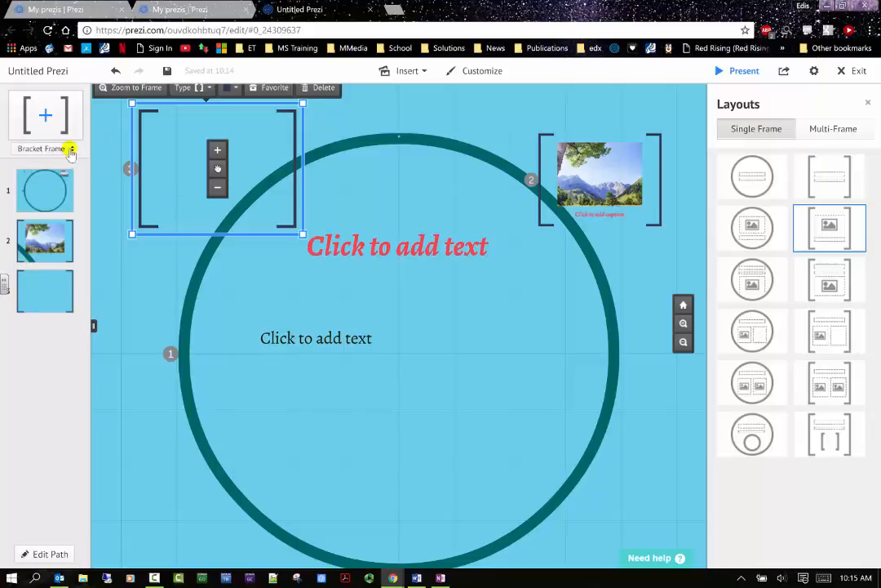
{"action": "left_click_drag", "start_coordinate": [73, 145], "coordinate": [265, 453]}
{"action": "scroll", "coordinate": [389, 414], "scroll_direction": "down", "scroll_amount": 3}
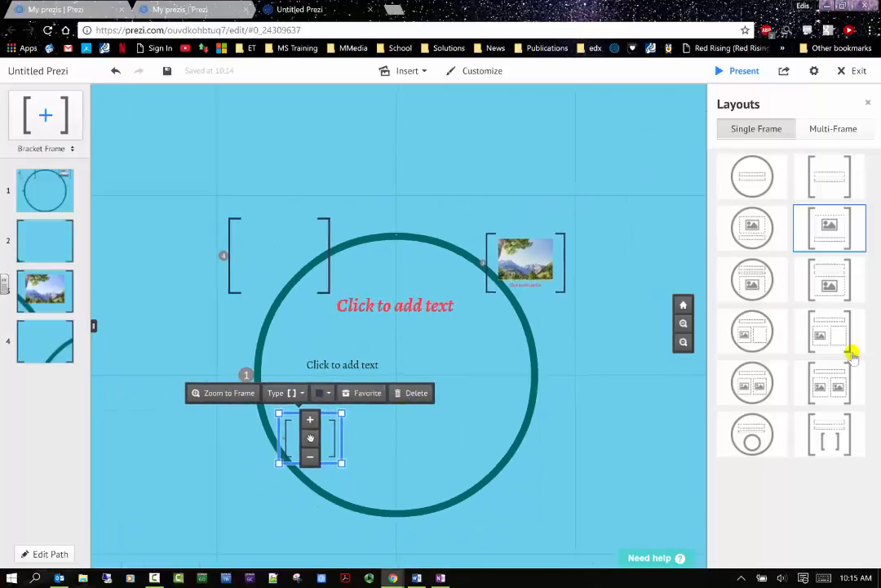
Add the circle layout with one image and text right of the large circle, and the two-image bracket layout above it
{"action": "left_click_drag", "start_coordinate": [768, 332], "coordinate": [490, 407]}
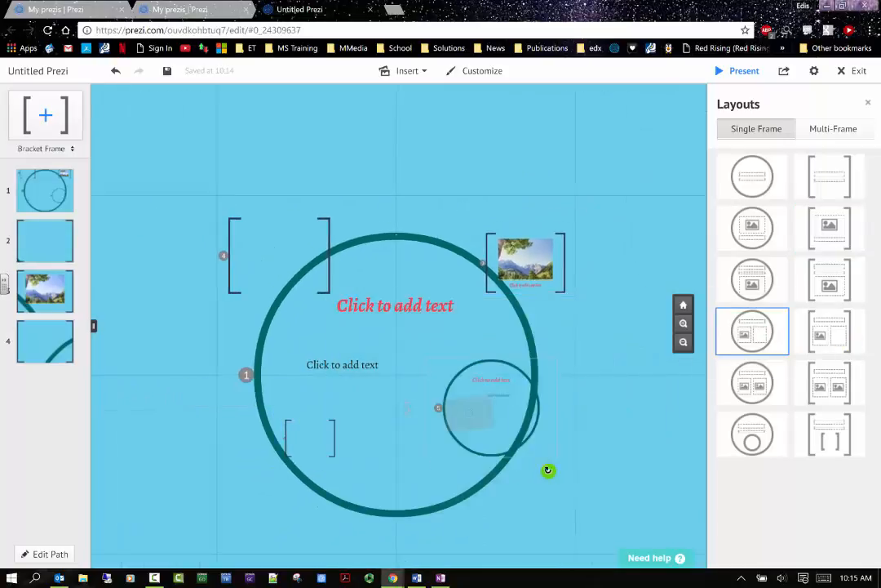
{"action": "left_click", "coordinate": [511, 414]}
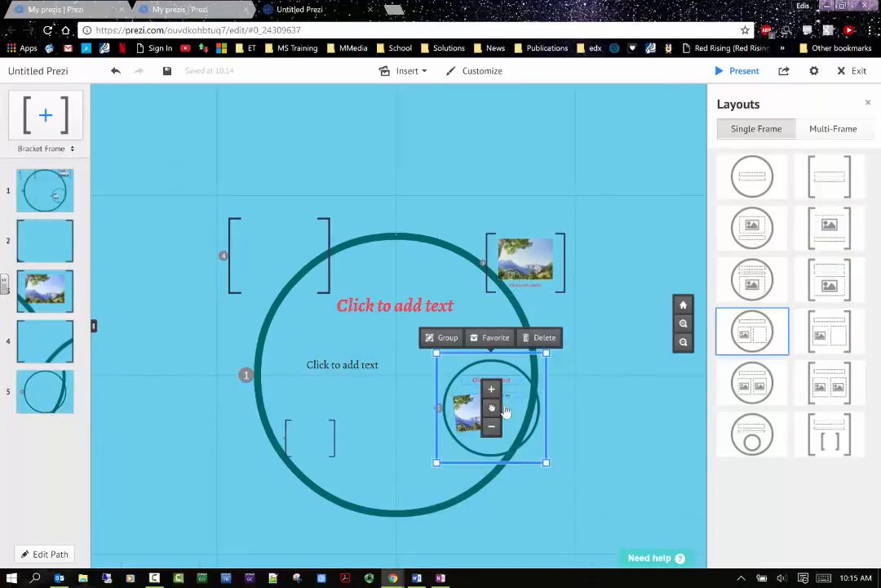
{"action": "left_click_drag", "start_coordinate": [506, 410], "coordinate": [598, 418]}
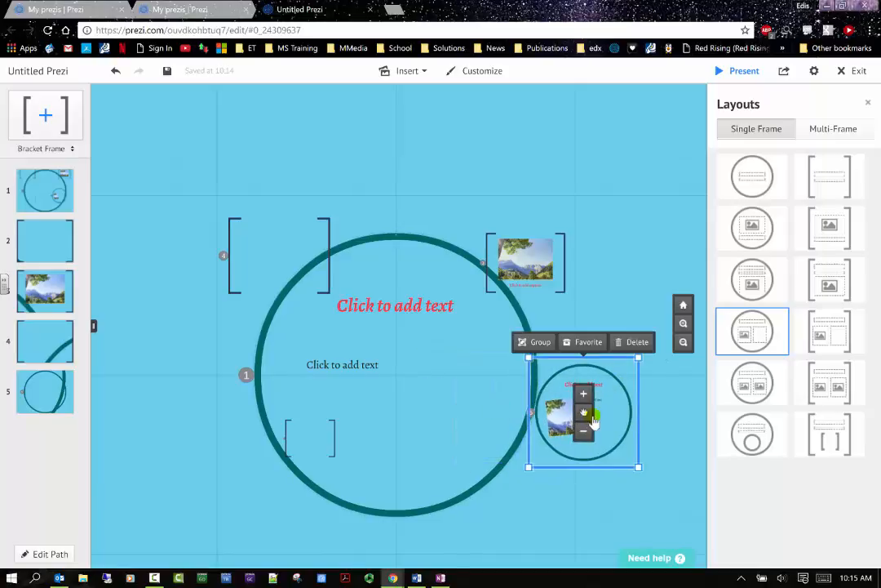
{"action": "left_click_drag", "start_coordinate": [829, 382], "coordinate": [488, 148]}
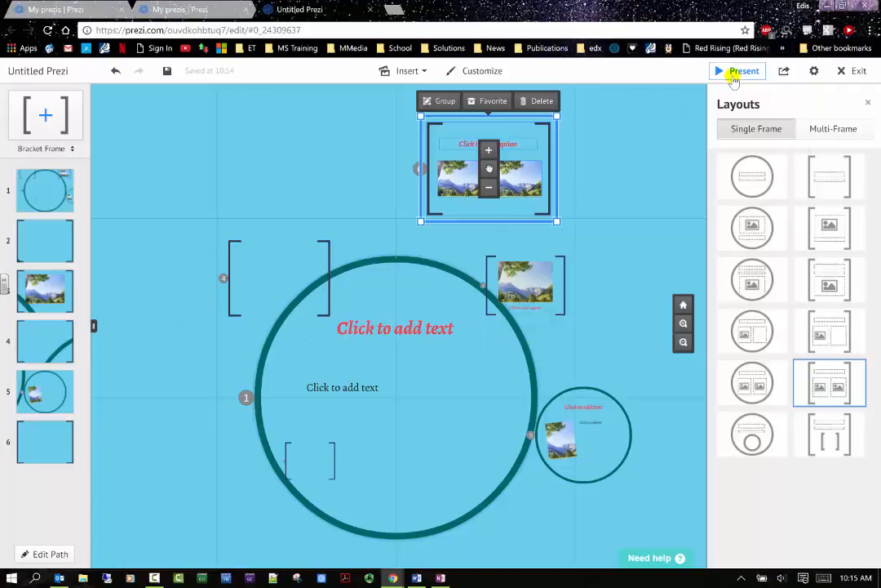
Present the prezi from the first frame and advance along the path to the two-image bracket frame
{"action": "left_click", "coordinate": [65, 175]}
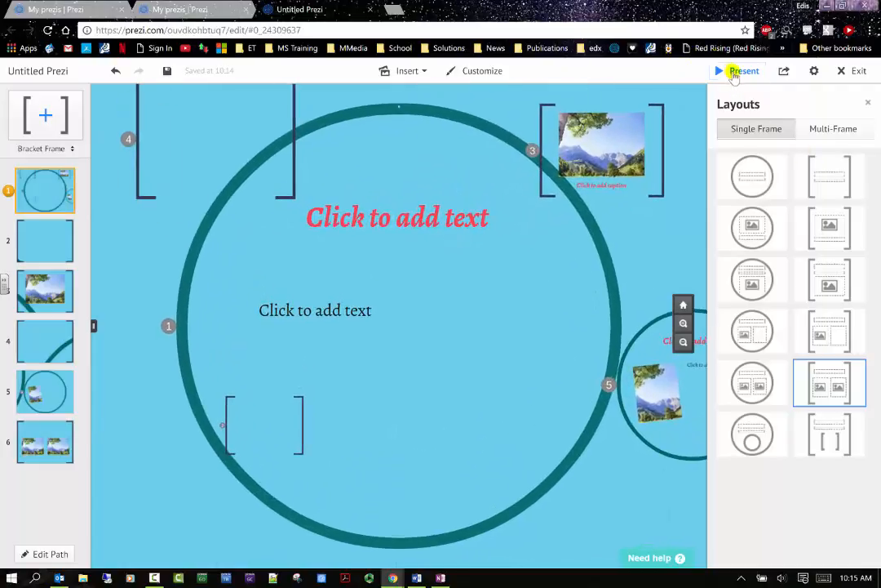
{"action": "left_click", "coordinate": [735, 76]}
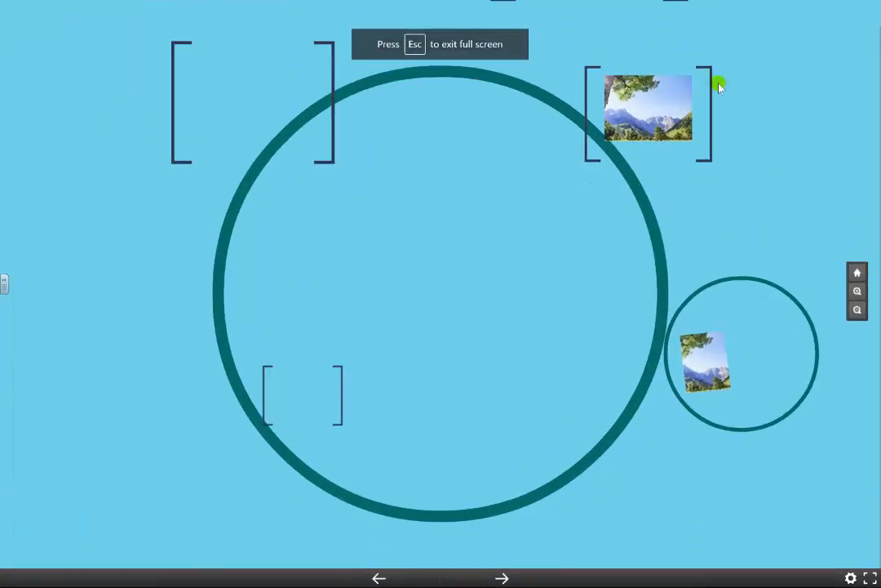
{"action": "left_click", "coordinate": [502, 578]}
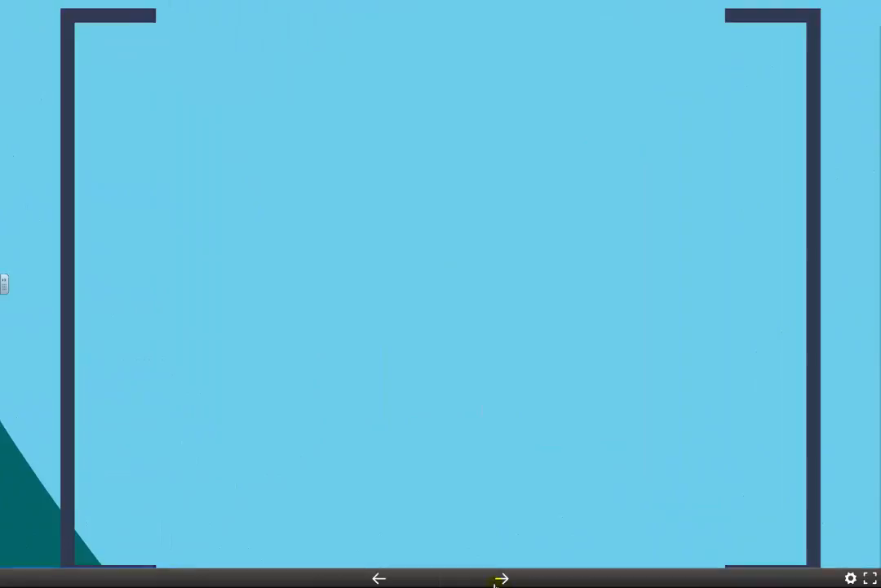
{"action": "left_click", "coordinate": [501, 578]}
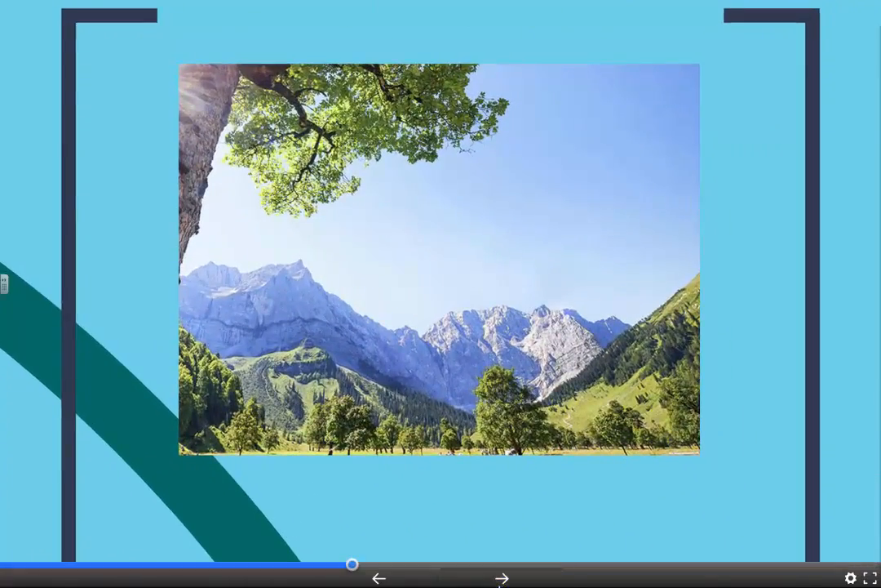
{"action": "left_click", "coordinate": [501, 579]}
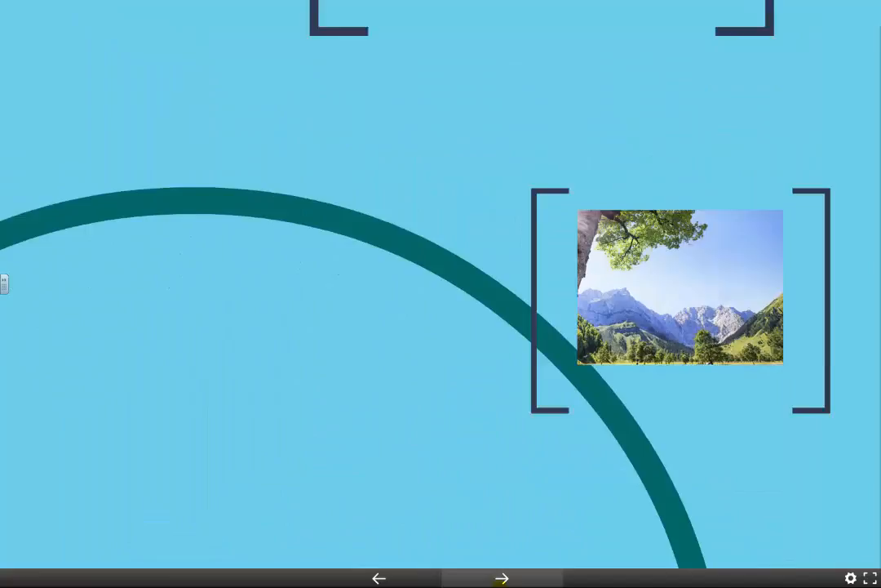
{"action": "left_click", "coordinate": [501, 578]}
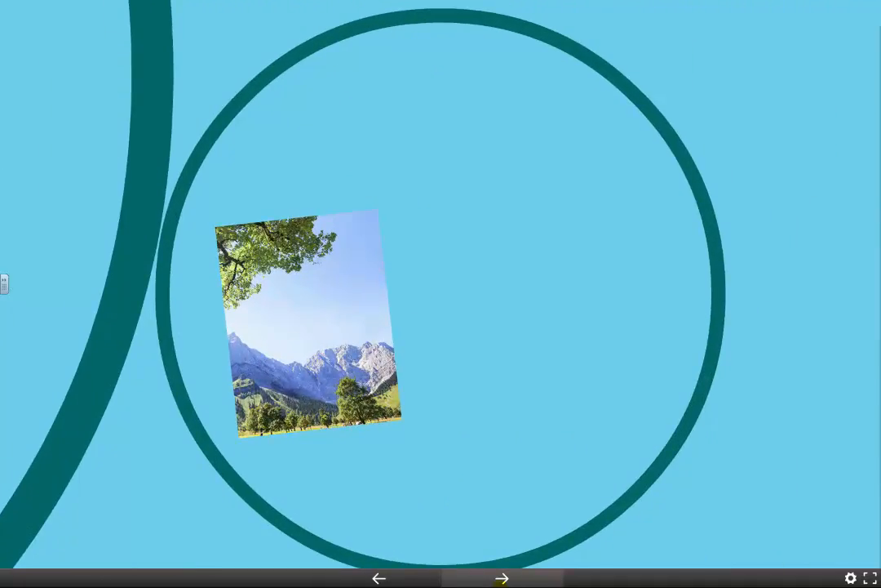
{"action": "left_click", "coordinate": [490, 579]}
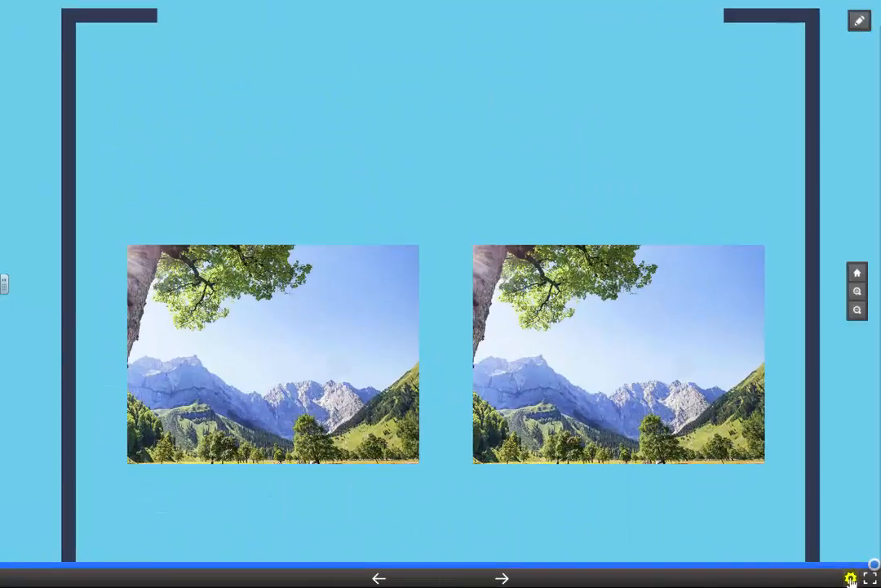
View the autoplay interval options and the whole-canvas overview, and return to edit mode
{"action": "left_click", "coordinate": [850, 579]}
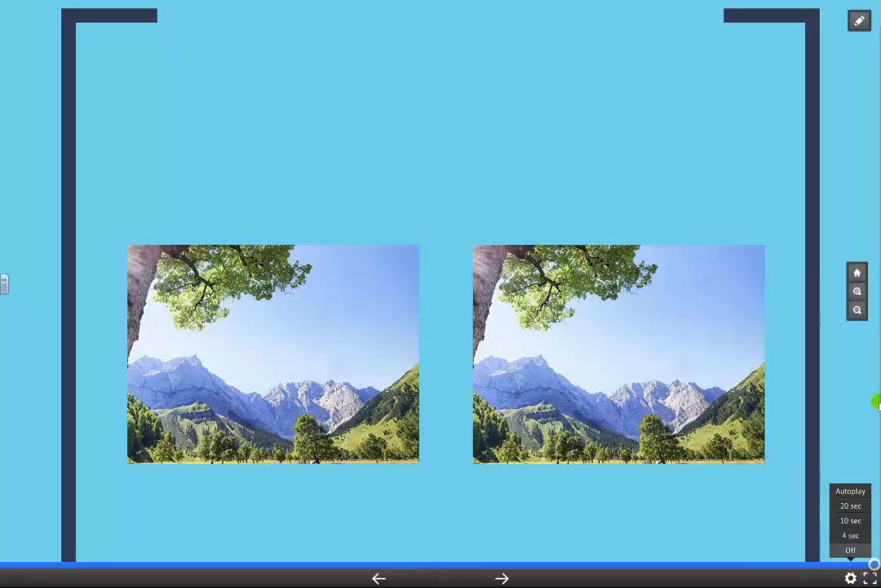
{"action": "left_click", "coordinate": [857, 274]}
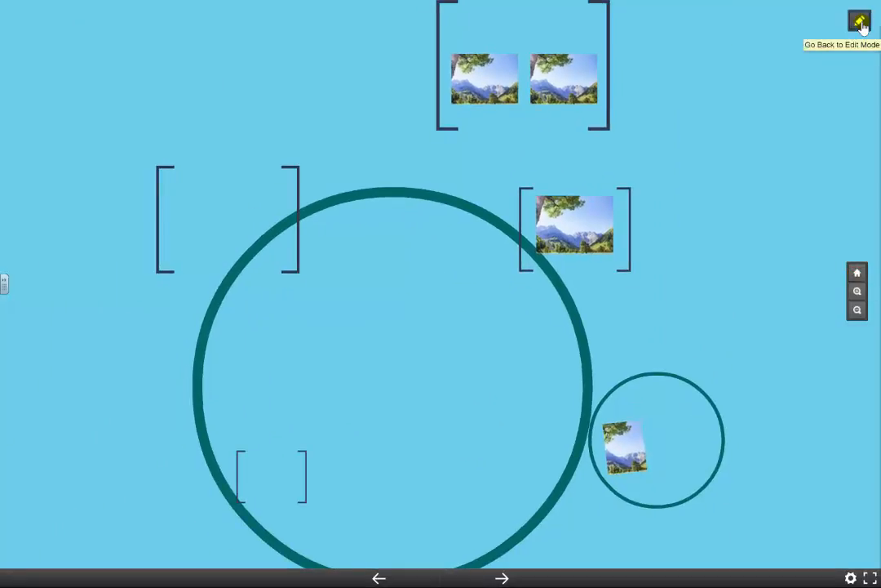
{"action": "left_click", "coordinate": [861, 22]}
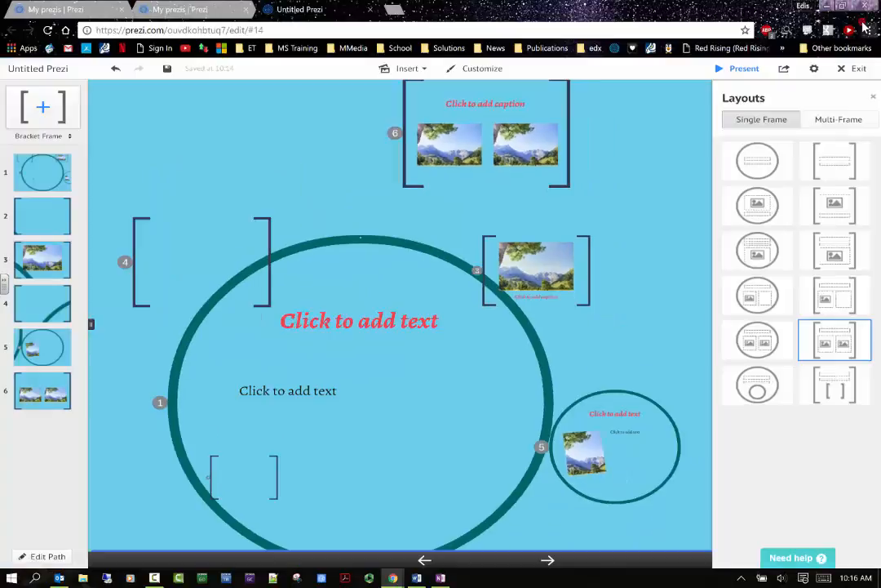
Try the Title, Subtitle and Body text styles on the upper text placeholder in the large circle
{"action": "left_click", "coordinate": [391, 321]}
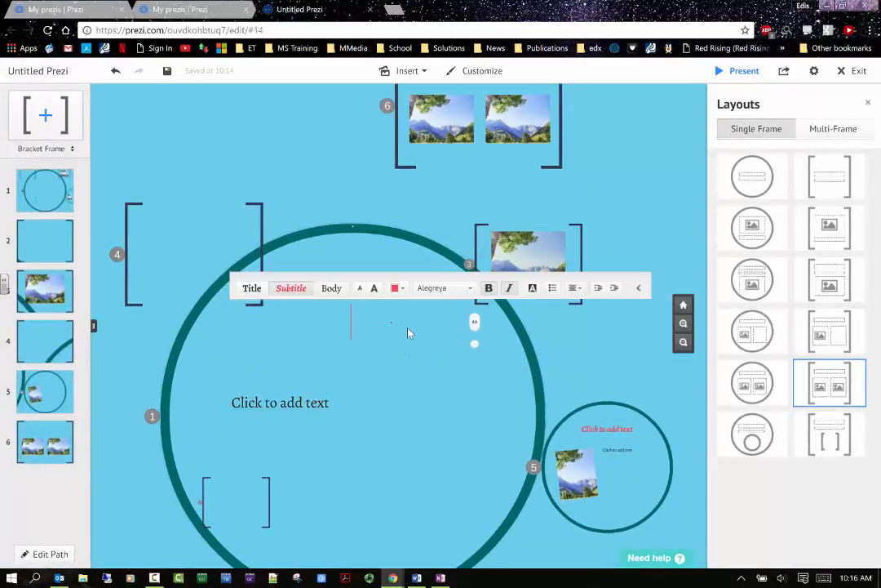
{"action": "left_click", "coordinate": [249, 289]}
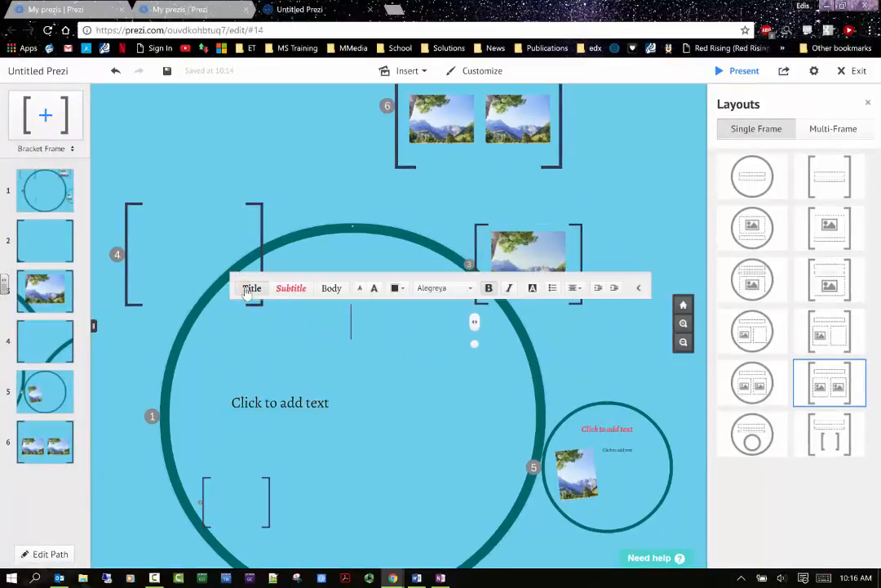
{"action": "left_click", "coordinate": [285, 290]}
{"action": "left_click", "coordinate": [300, 292]}
{"action": "left_click", "coordinate": [396, 289]}
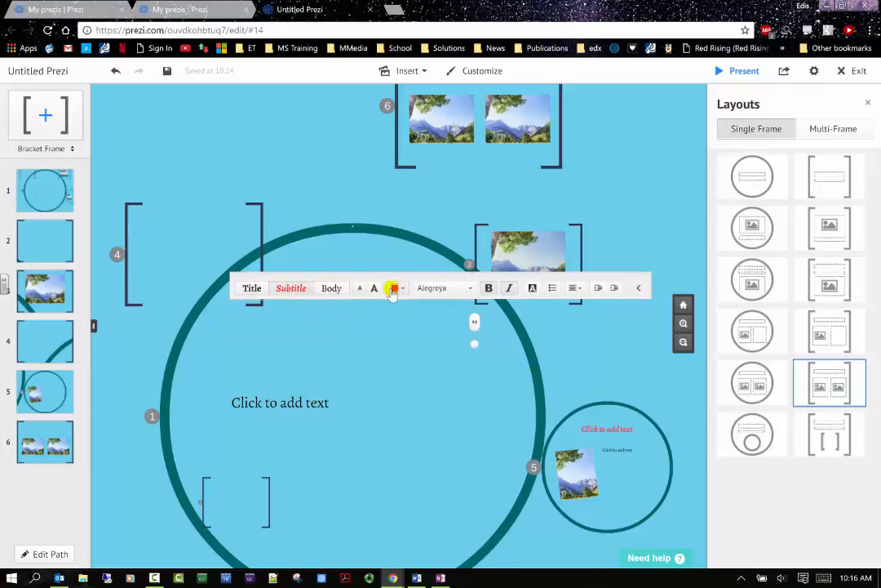
{"action": "left_click", "coordinate": [334, 290]}
{"action": "left_click", "coordinate": [256, 289]}
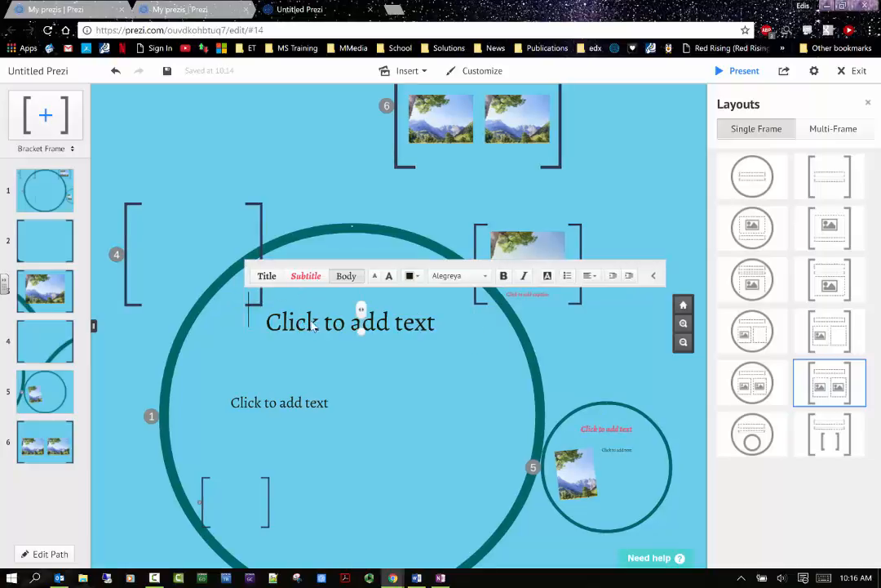
Enter the heading "OIT PREZI" in the Title style in the large circle's upper text placeholder
{"action": "left_click", "coordinate": [389, 315]}
{"action": "left_click", "coordinate": [390, 317]}
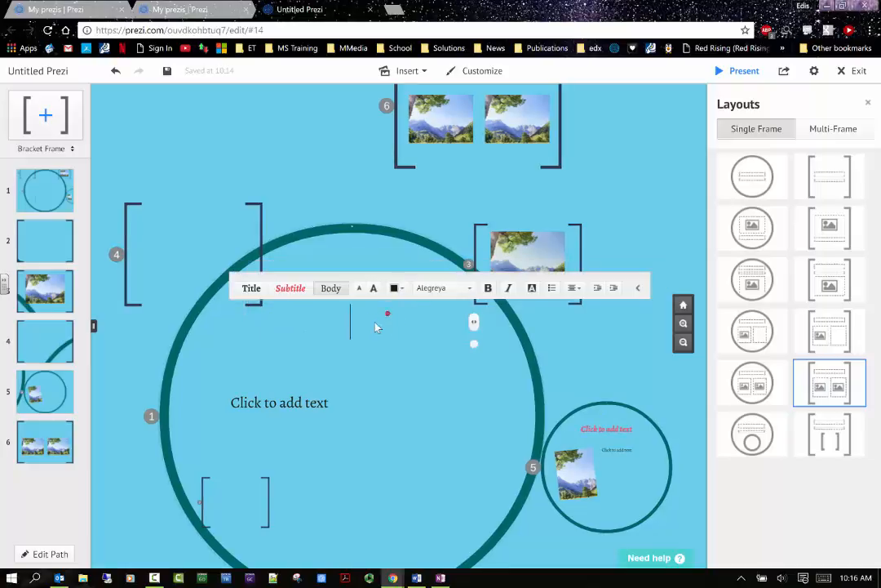
{"action": "left_click", "coordinate": [418, 291]}
{"action": "left_click", "coordinate": [251, 291]}
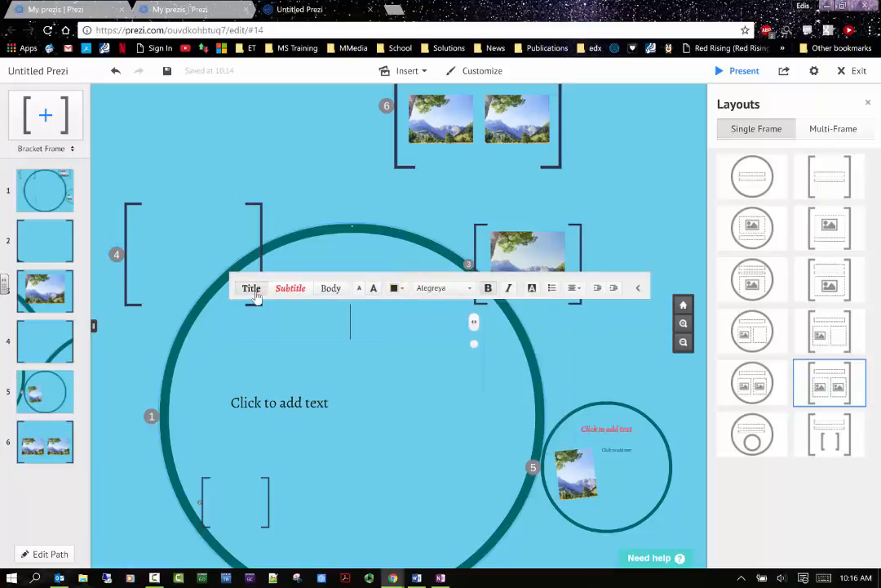
{"action": "left_click", "coordinate": [303, 291]}
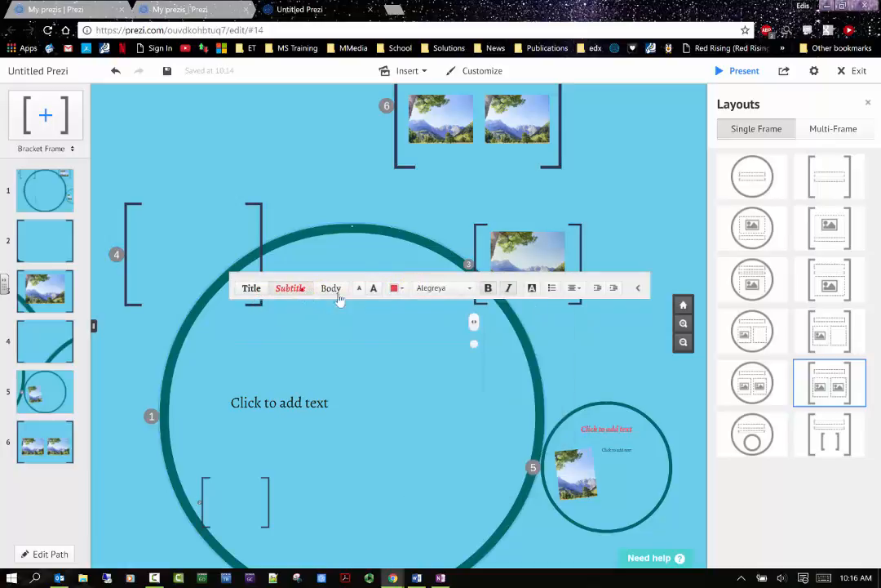
{"action": "left_click", "coordinate": [437, 290]}
{"action": "left_click", "coordinate": [330, 289]}
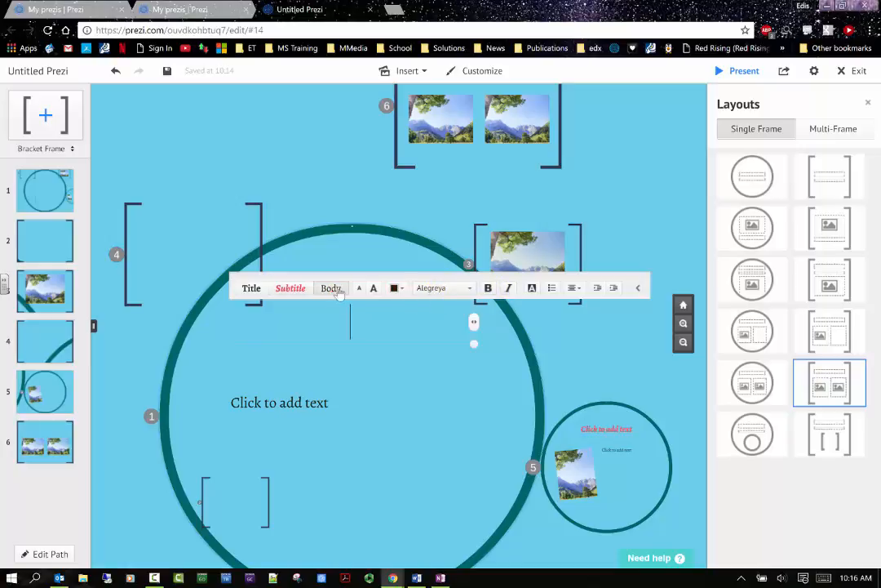
{"action": "left_click", "coordinate": [250, 289]}
{"action": "left_click", "coordinate": [488, 288]}
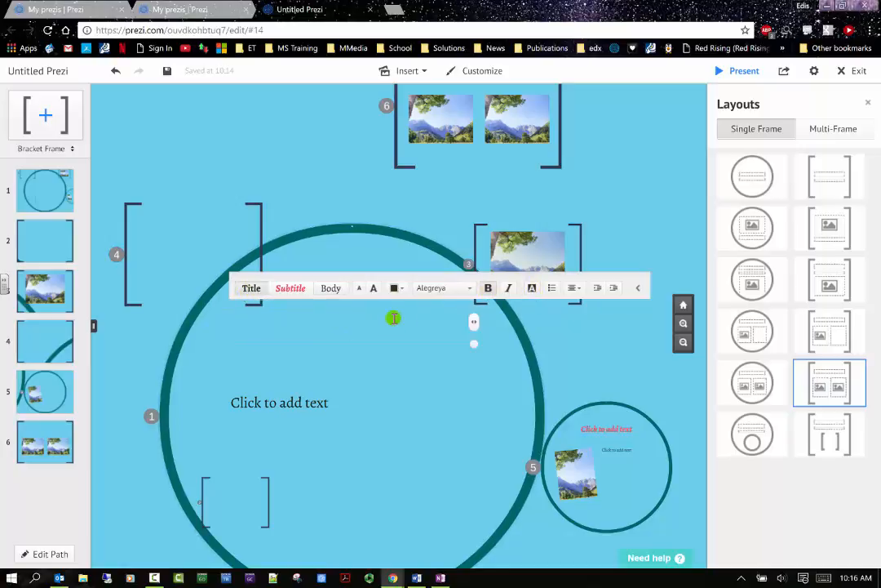
{"action": "type", "text": "OIT PREZI"}
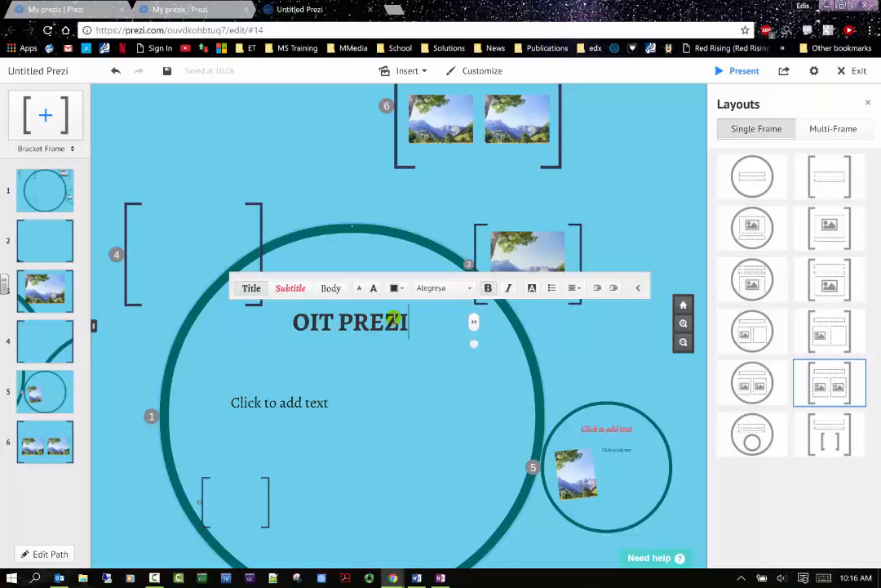
Try the Subtitle style on the "OIT PREZI" heading and apply the Body style to it
{"action": "left_click_drag", "start_coordinate": [395, 319], "coordinate": [274, 326]}
{"action": "left_click", "coordinate": [289, 288]}
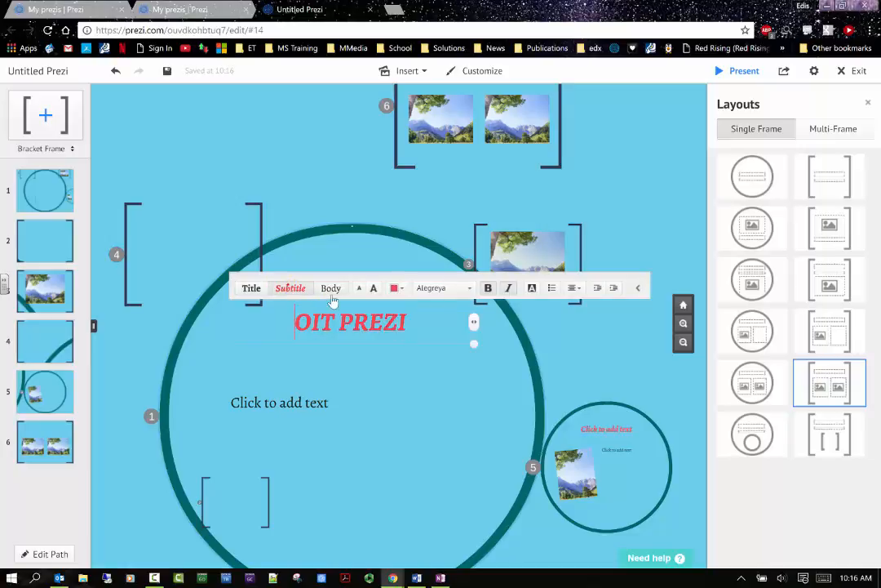
{"action": "left_click", "coordinate": [332, 290]}
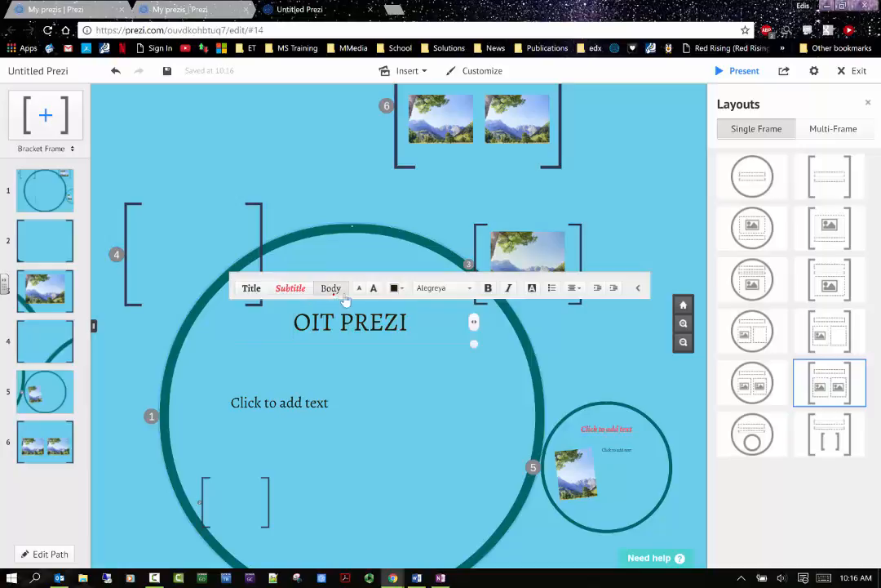
Try a smaller text size on the "OIT PREZI" heading and enlarge it back
{"action": "left_click", "coordinate": [360, 289]}
{"action": "left_click", "coordinate": [360, 290]}
{"action": "left_click", "coordinate": [360, 289]}
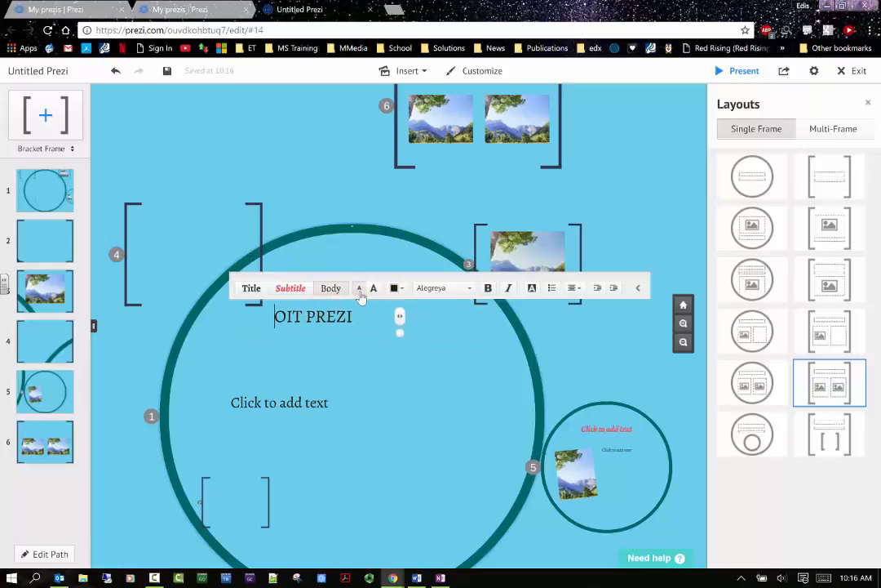
{"action": "left_click", "coordinate": [373, 289]}
{"action": "left_click", "coordinate": [373, 289]}
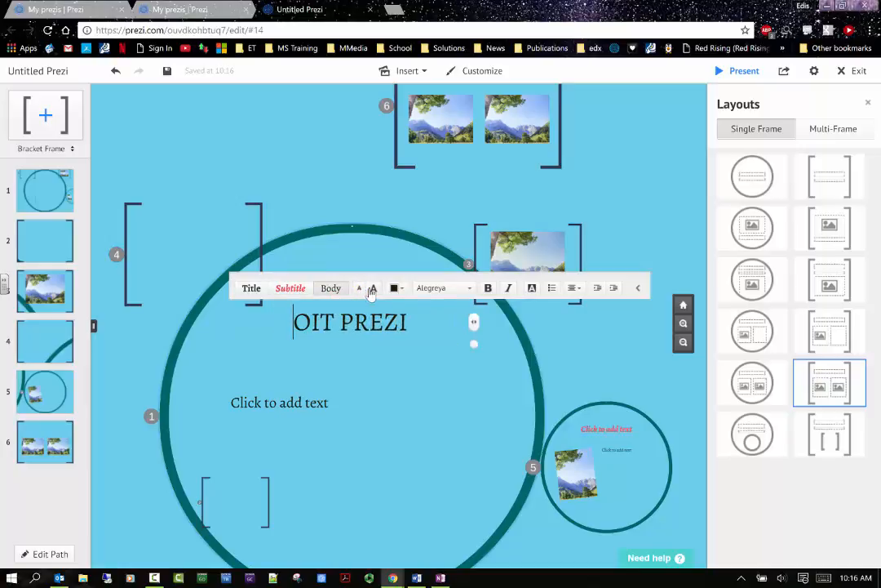
Narrow the "OIT PREZI" text box slightly and add a background behind its text
{"action": "left_click", "coordinate": [473, 323]}
{"action": "left_click_drag", "start_coordinate": [448, 327], "coordinate": [468, 320]}
{"action": "left_click", "coordinate": [531, 292]}
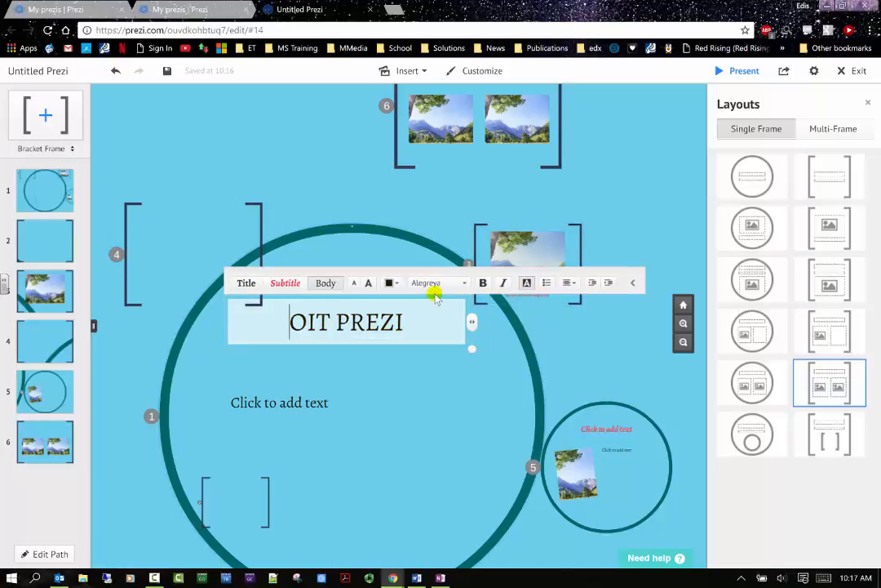
Turn the "OIT PREZI" heading into a bulleted item and remove its text background
{"action": "left_click", "coordinate": [548, 286]}
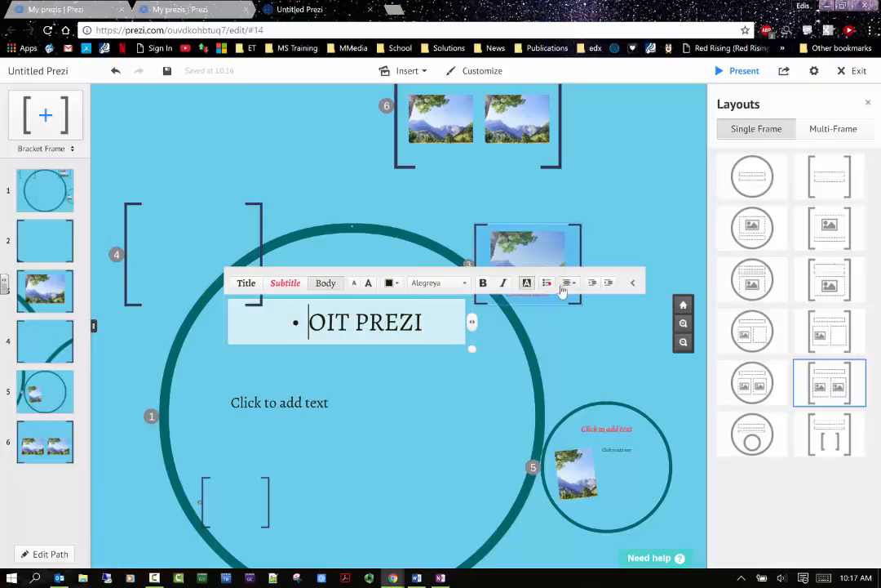
{"action": "left_click", "coordinate": [565, 283]}
{"action": "left_click", "coordinate": [593, 283]}
{"action": "left_click", "coordinate": [527, 286]}
{"action": "left_click", "coordinate": [503, 369]}
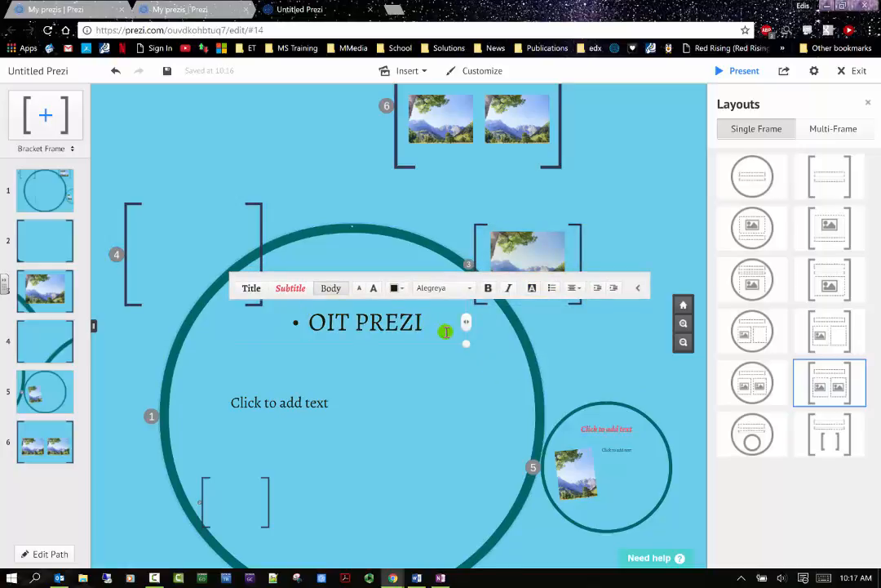
Try the Comfortaa font and the handwritten "From Where ..." font on the "OIT PREZI" text
{"action": "left_click_drag", "start_coordinate": [445, 331], "coordinate": [315, 338]}
{"action": "left_click", "coordinate": [465, 287]}
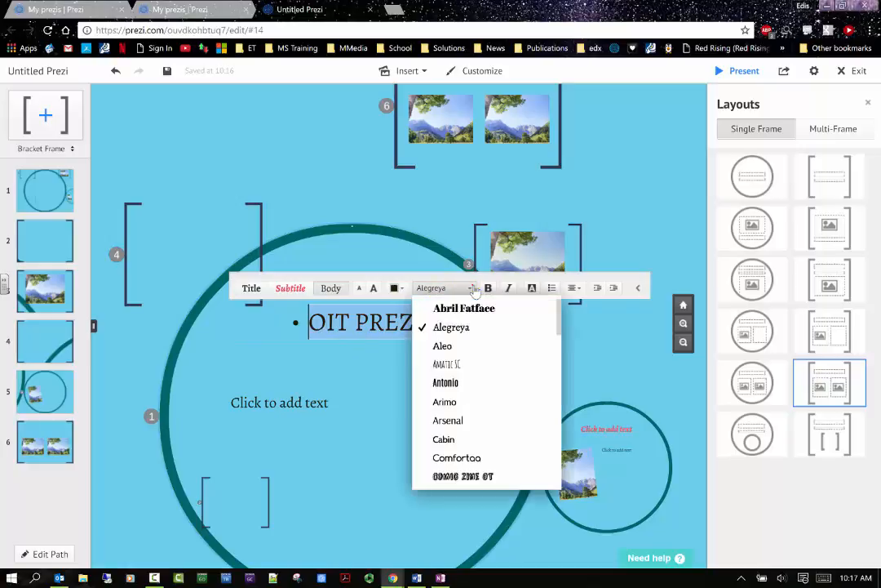
{"action": "scroll", "coordinate": [486, 401], "scroll_direction": "down", "scroll_amount": 1}
{"action": "left_click", "coordinate": [485, 401]}
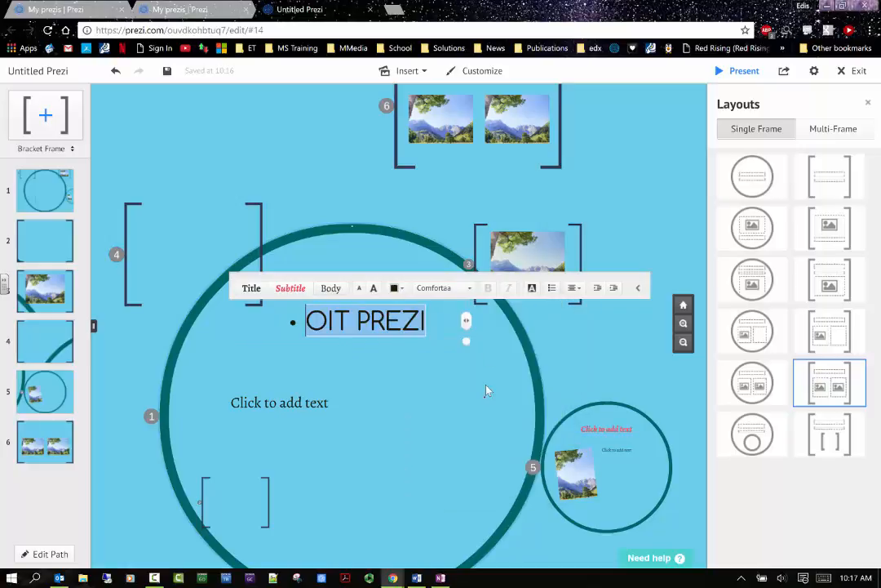
{"action": "left_click", "coordinate": [473, 288]}
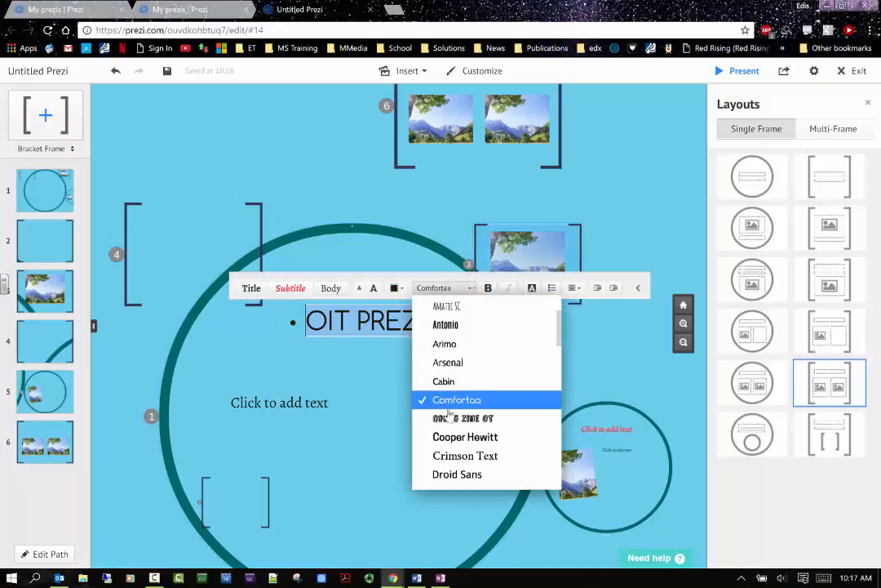
{"action": "scroll", "coordinate": [466, 416], "scroll_direction": "down", "scroll_amount": 2}
{"action": "left_click", "coordinate": [485, 395]}
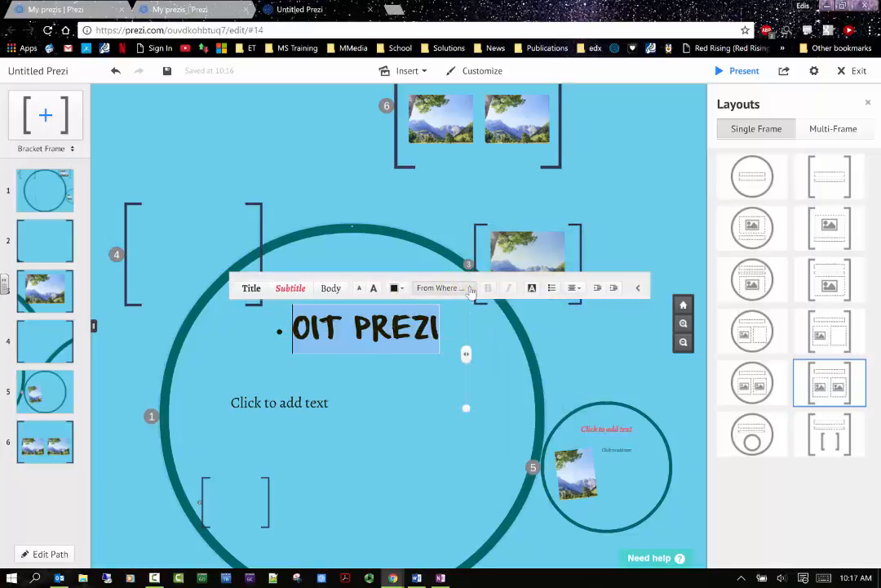
Set the font of the selected "OIT PREZI" text to Righteous
{"action": "left_click", "coordinate": [445, 288]}
{"action": "scroll", "coordinate": [484, 432], "scroll_direction": "down", "scroll_amount": 2}
{"action": "scroll", "coordinate": [484, 431], "scroll_direction": "down", "scroll_amount": 5}
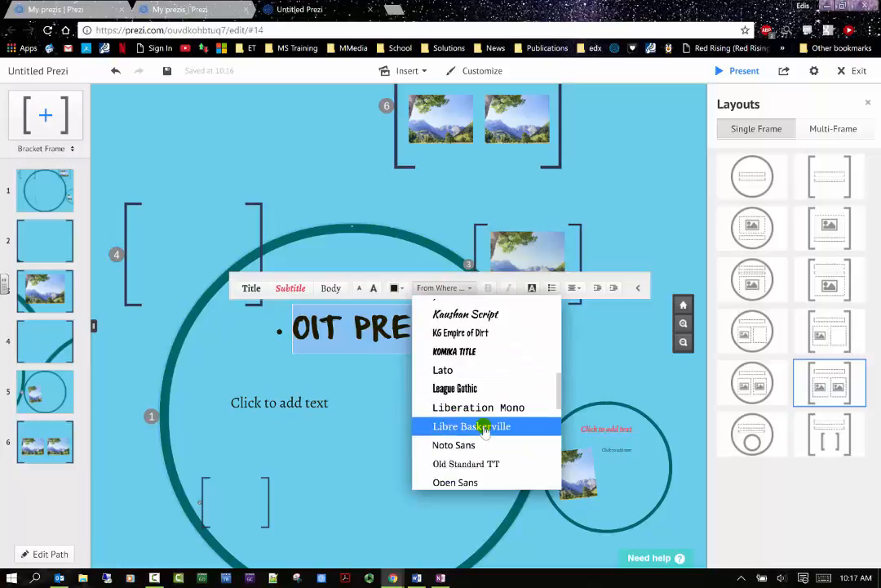
{"action": "scroll", "coordinate": [482, 422], "scroll_direction": "down", "scroll_amount": 1}
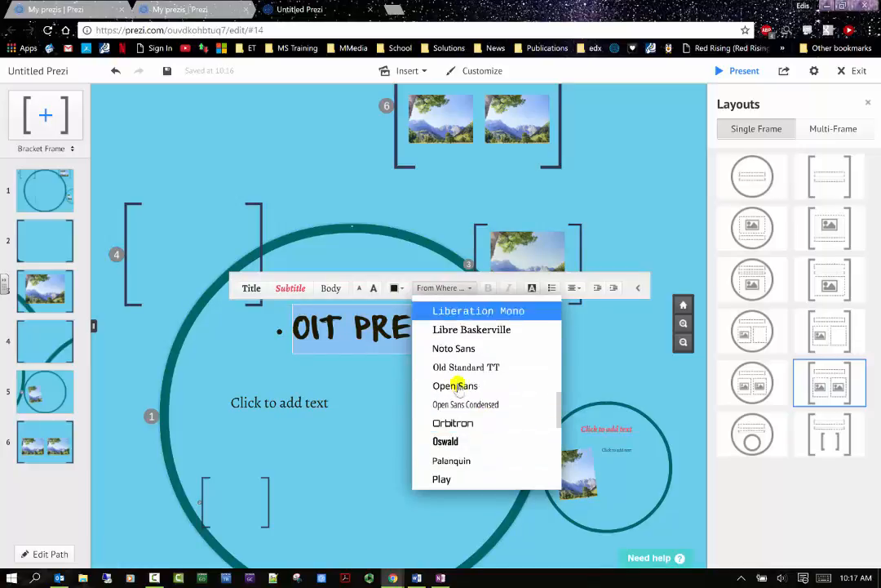
{"action": "scroll", "coordinate": [494, 425], "scroll_direction": "down", "scroll_amount": 5}
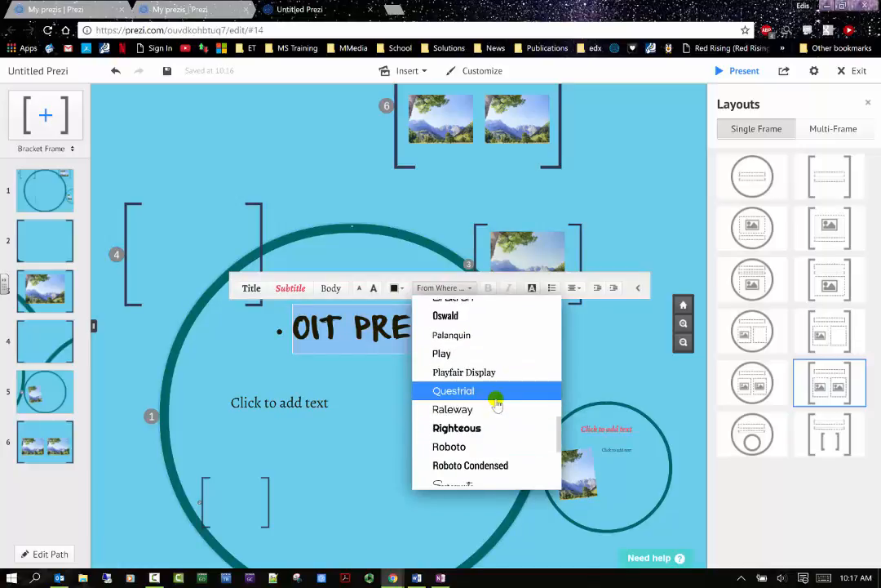
{"action": "left_click", "coordinate": [488, 372]}
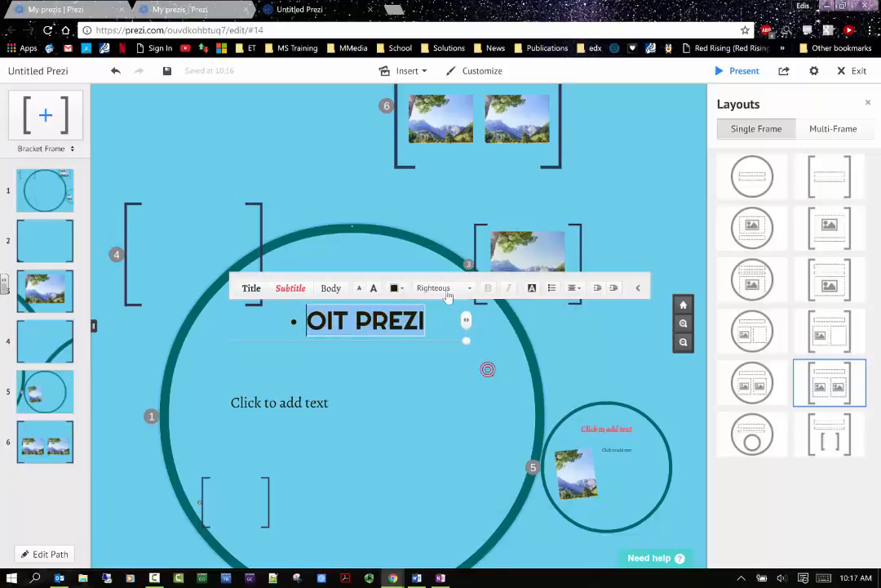
Set the font of the "OIT PREZI" text to Sniglet and deselect the text
{"action": "left_click", "coordinate": [468, 287]}
{"action": "scroll", "coordinate": [459, 390], "scroll_direction": "down", "scroll_amount": 2}
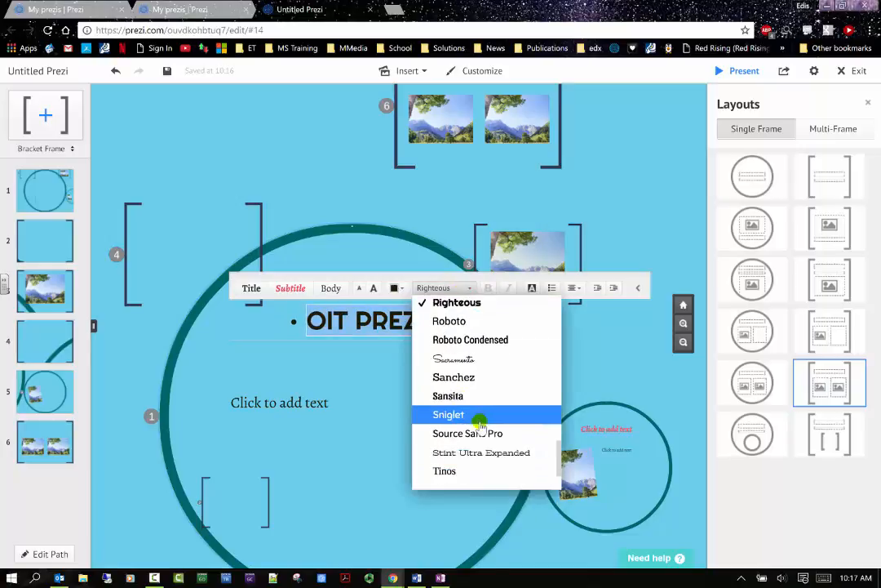
{"action": "scroll", "coordinate": [477, 420], "scroll_direction": "down", "scroll_amount": 2}
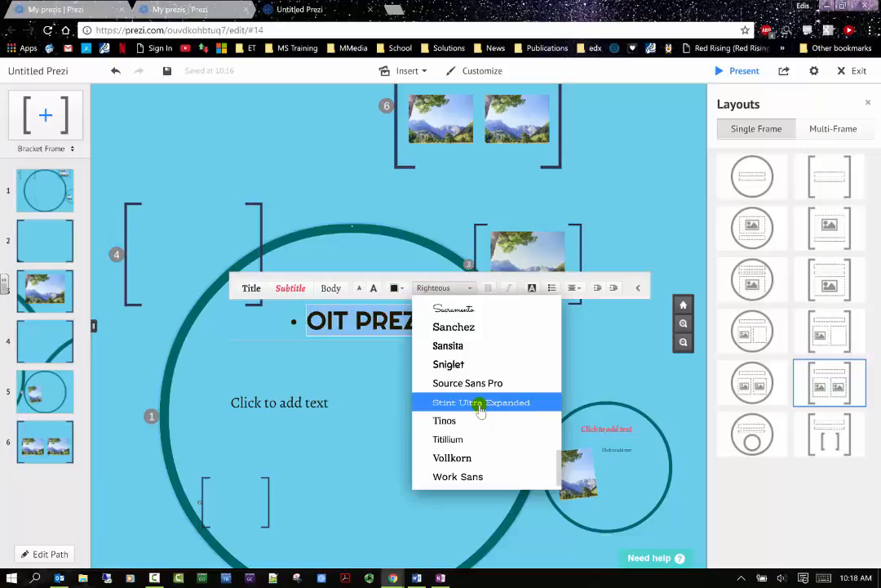
{"action": "left_click", "coordinate": [473, 364]}
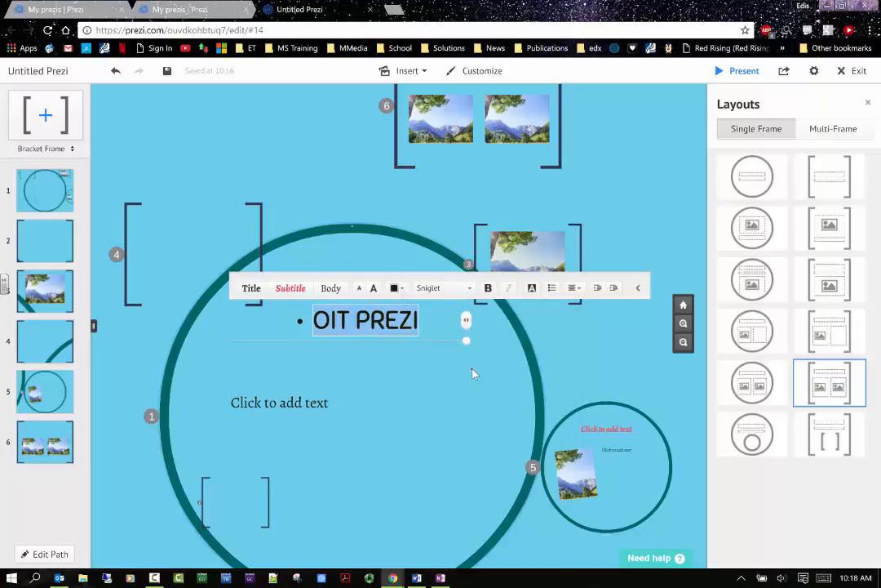
{"action": "left_click", "coordinate": [472, 370]}
{"action": "left_click", "coordinate": [407, 423]}
{"action": "left_click", "coordinate": [322, 403]}
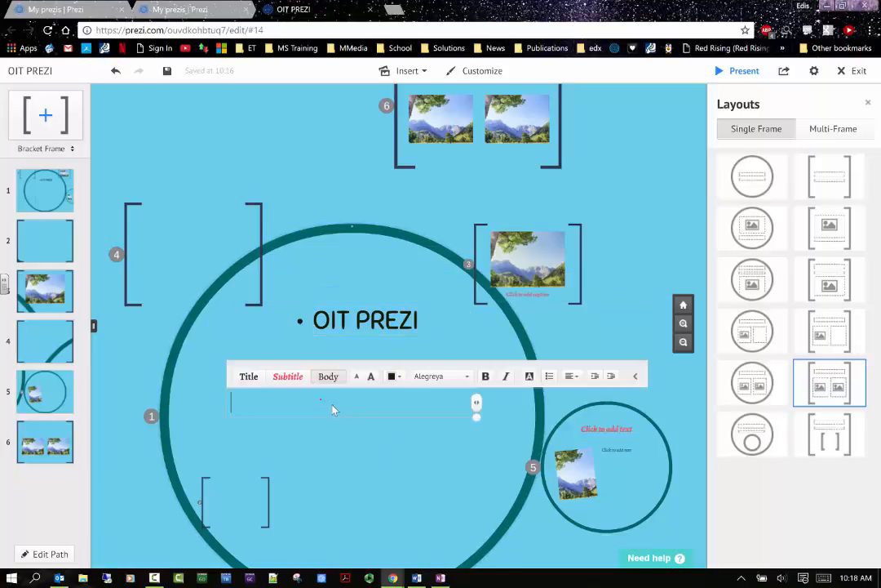
{"action": "left_click", "coordinate": [404, 517]}
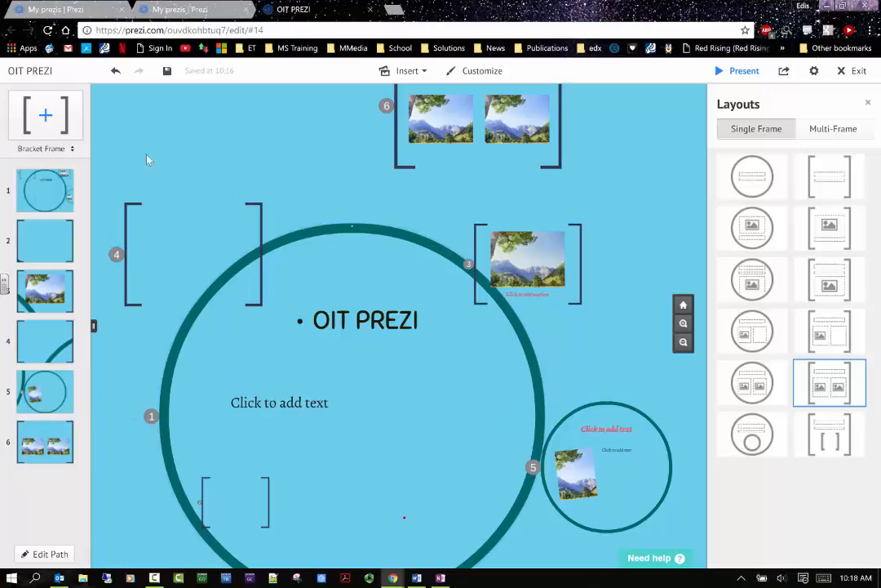
{"action": "left_click", "coordinate": [169, 232]}
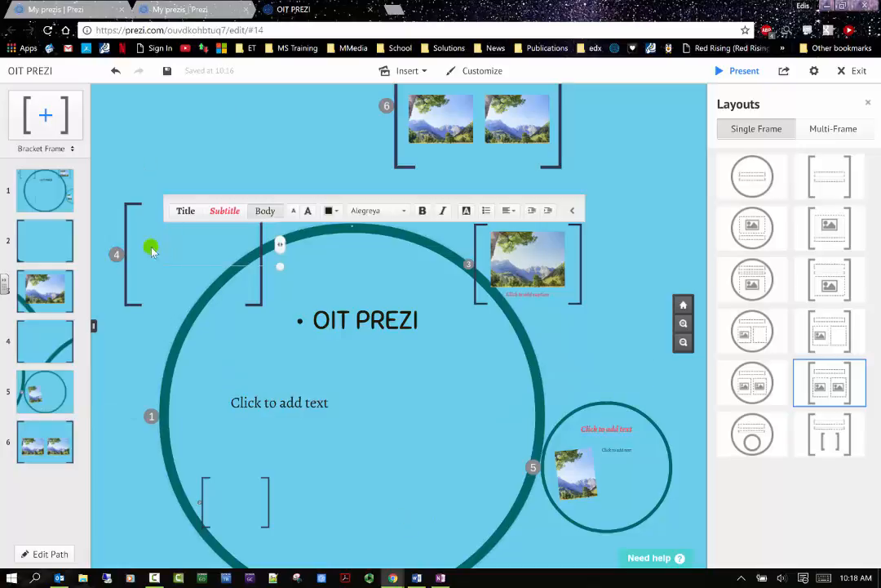
Go to frame 2 and place the document screenshot from the saved favorites inside it
{"action": "left_click", "coordinate": [67, 240]}
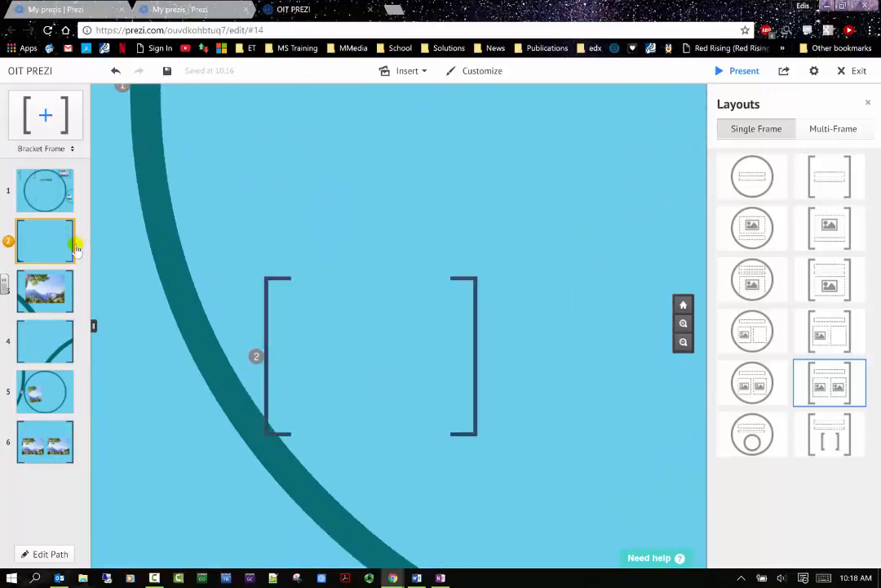
{"action": "left_click", "coordinate": [357, 270]}
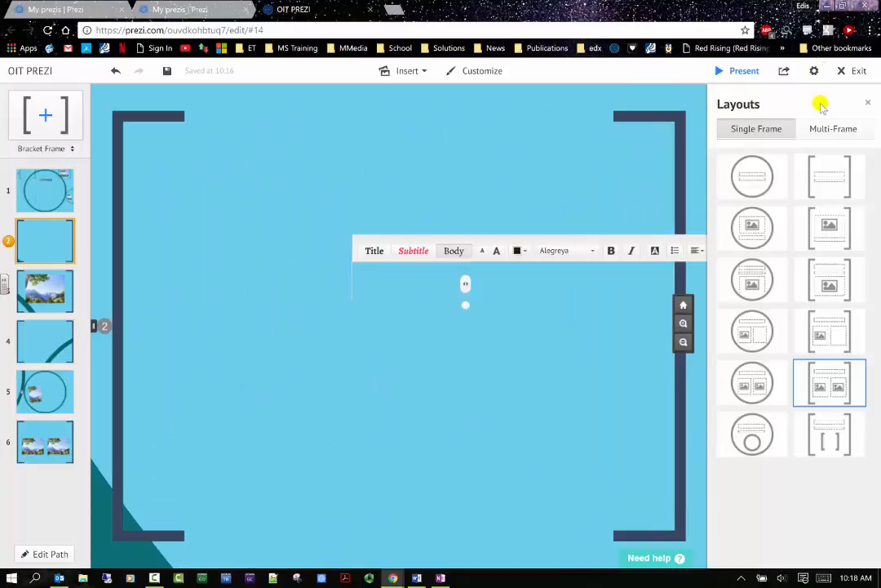
{"action": "left_click", "coordinate": [868, 102]}
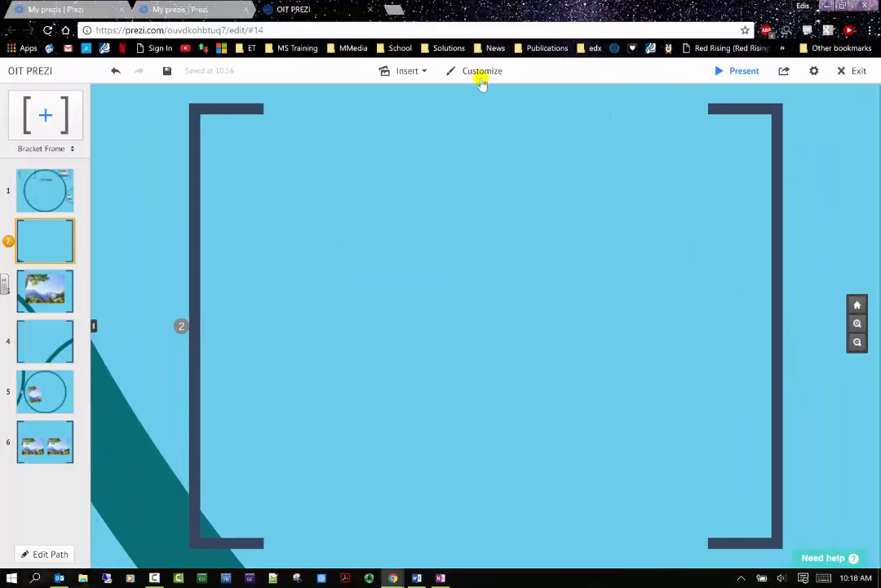
{"action": "left_click", "coordinate": [474, 79]}
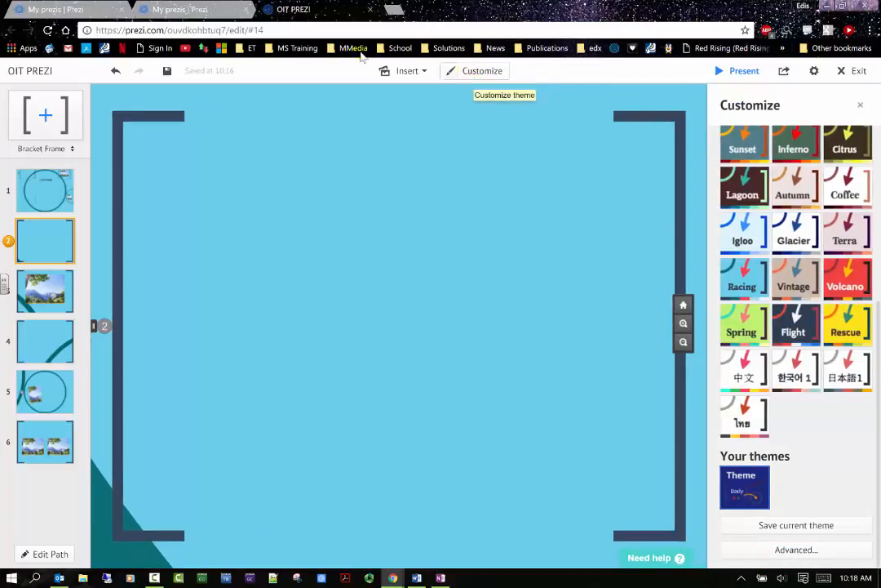
{"action": "left_click", "coordinate": [423, 76]}
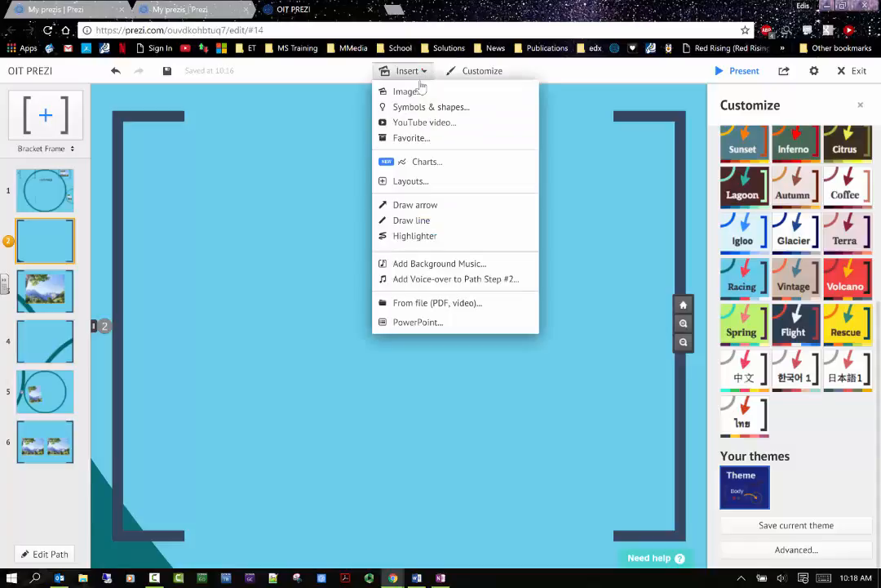
{"action": "left_click", "coordinate": [418, 139]}
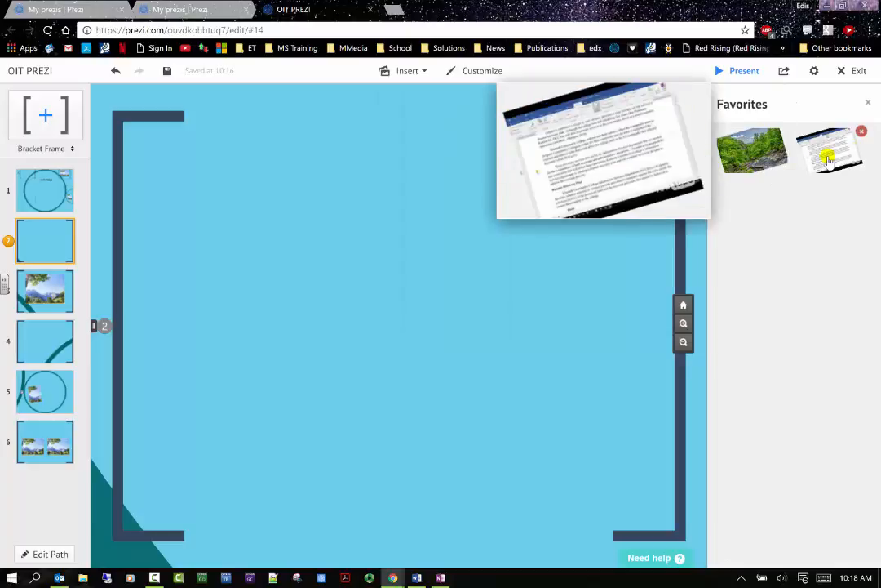
{"action": "left_click_drag", "start_coordinate": [832, 149], "coordinate": [383, 275]}
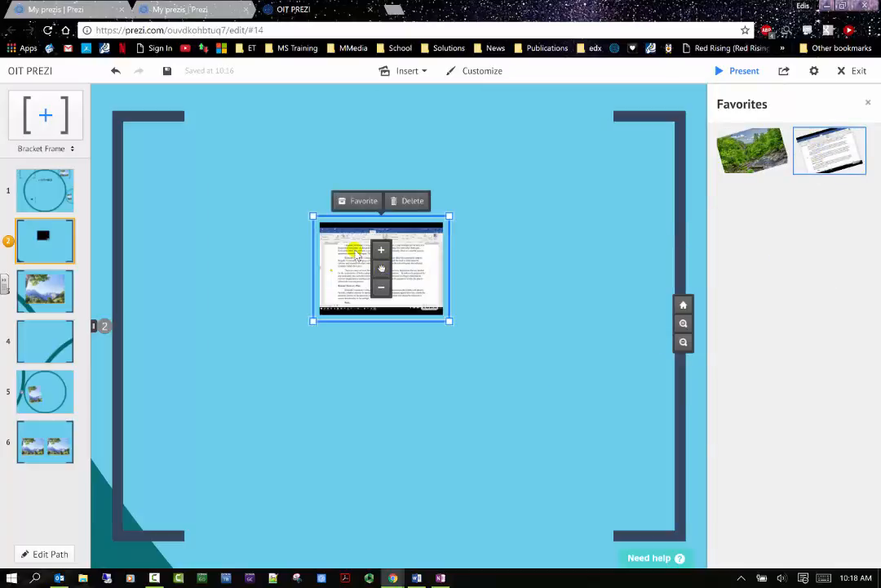
{"action": "left_click", "coordinate": [539, 242]}
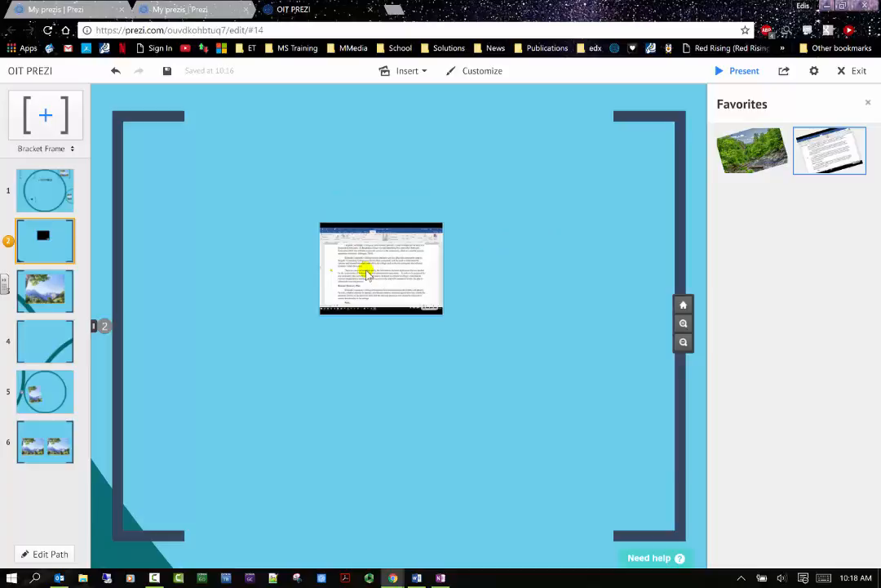
Return to frame 1, exit the presentation editor and close the OIT PREZI browser tab
{"action": "left_click", "coordinate": [399, 72]}
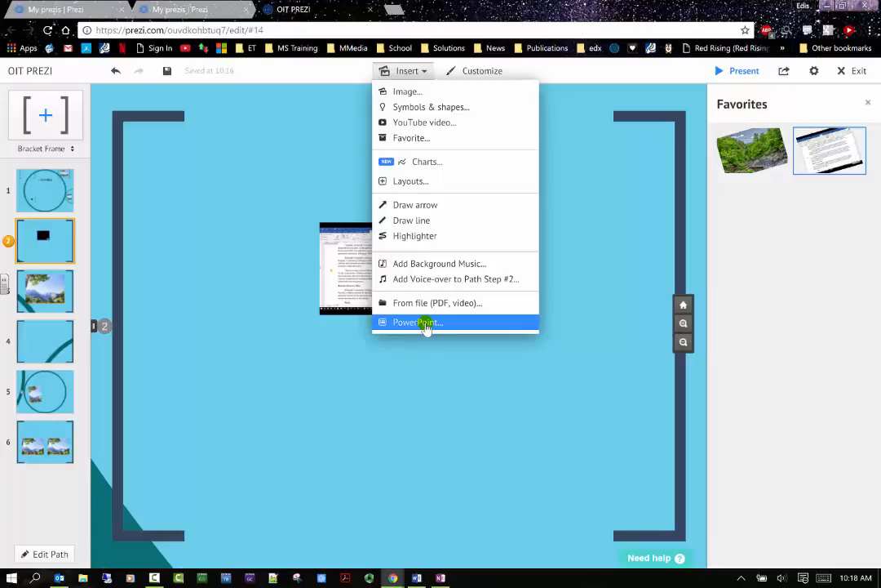
{"action": "left_click", "coordinate": [72, 196]}
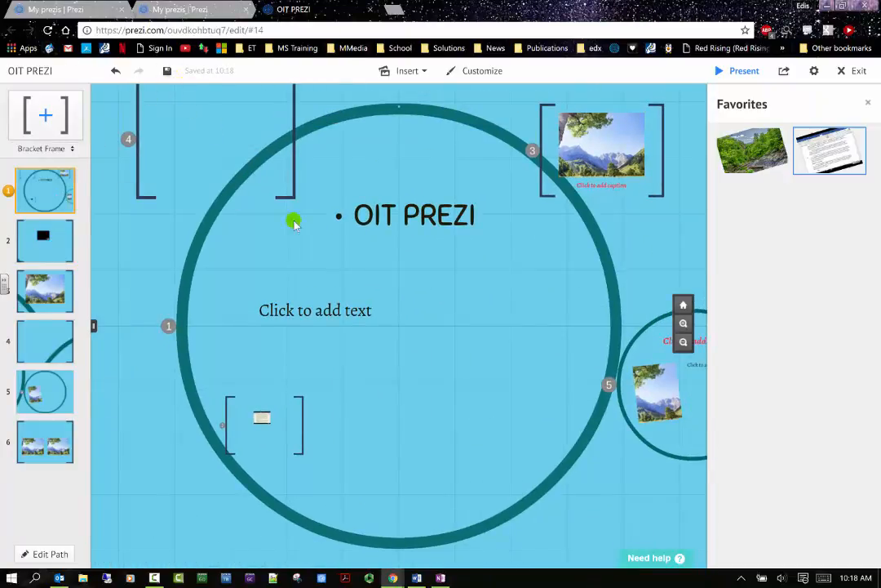
{"action": "left_click", "coordinate": [848, 71]}
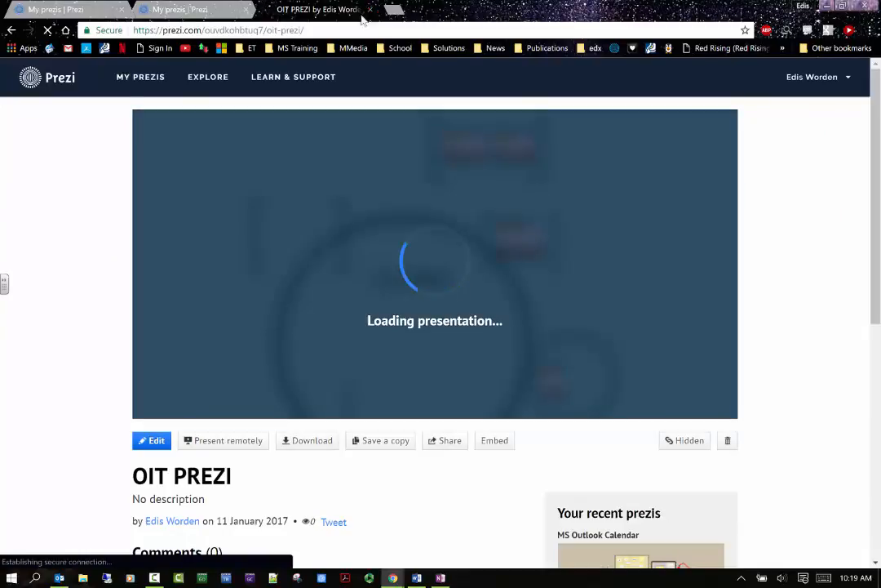
{"action": "left_click", "coordinate": [369, 9]}
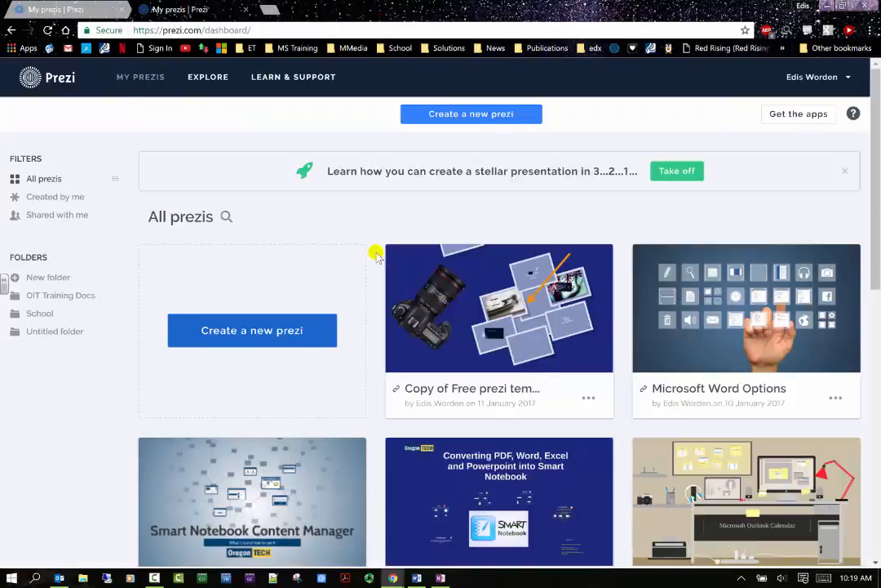
Create a new blank prezi without using a template
{"action": "left_click", "coordinate": [258, 337]}
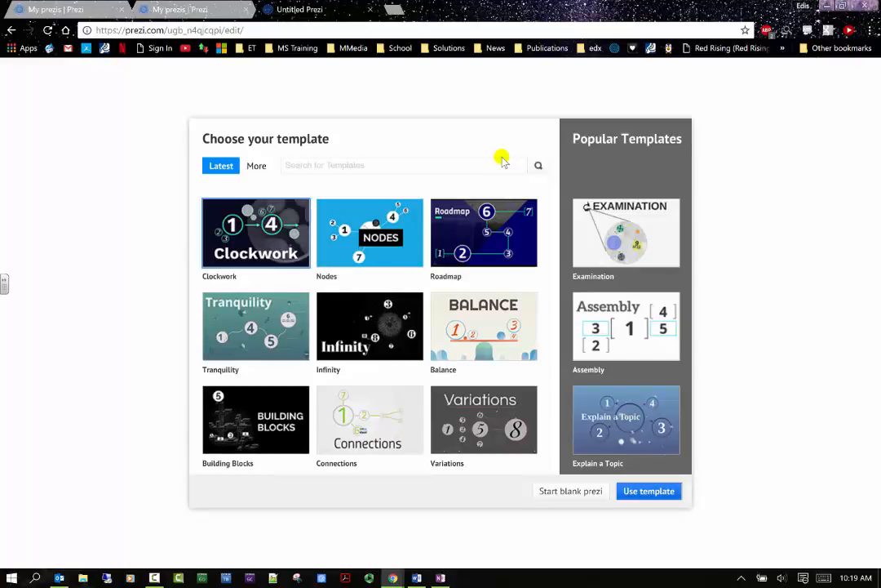
{"action": "left_click", "coordinate": [570, 490]}
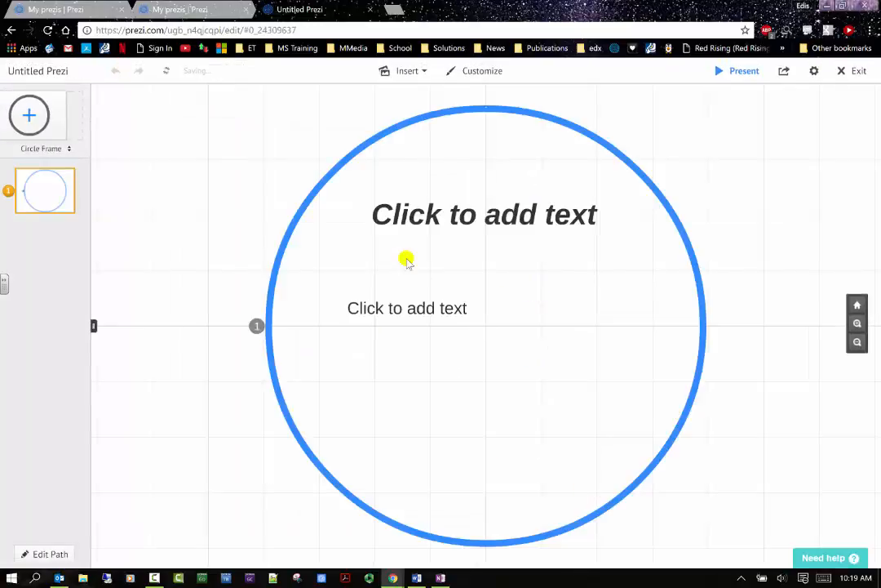
Add two invisible frames, one over the circle's upper-left edge and one on the empty canvas left of the circle
{"action": "left_click", "coordinate": [68, 148]}
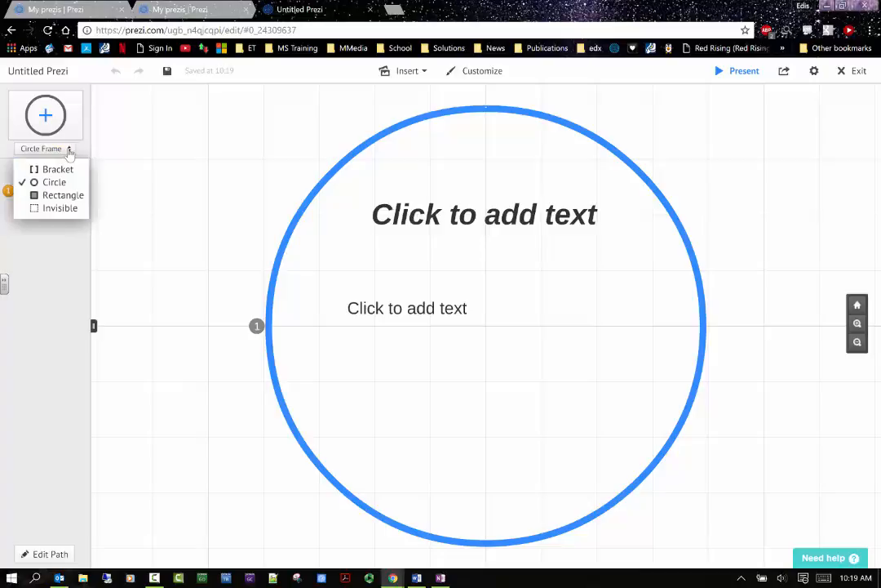
{"action": "left_click", "coordinate": [60, 208]}
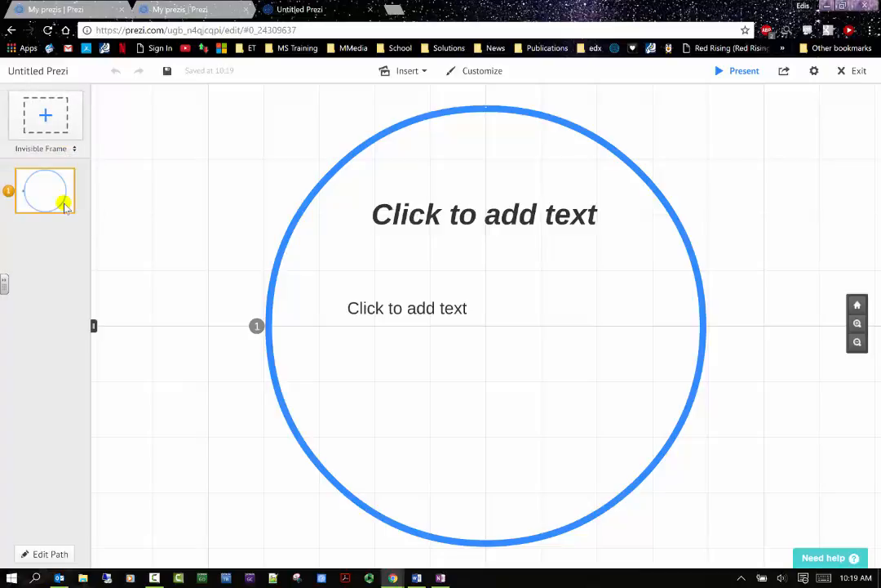
{"action": "left_click_drag", "start_coordinate": [52, 135], "coordinate": [299, 197]}
{"action": "left_click", "coordinate": [588, 149]}
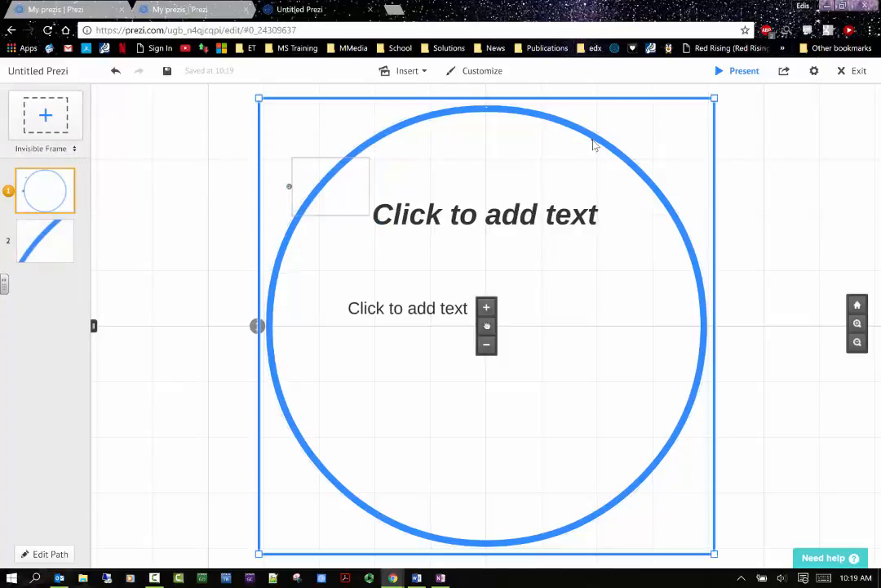
{"action": "left_click", "coordinate": [52, 122]}
{"action": "left_click_drag", "start_coordinate": [52, 123], "coordinate": [182, 152]}
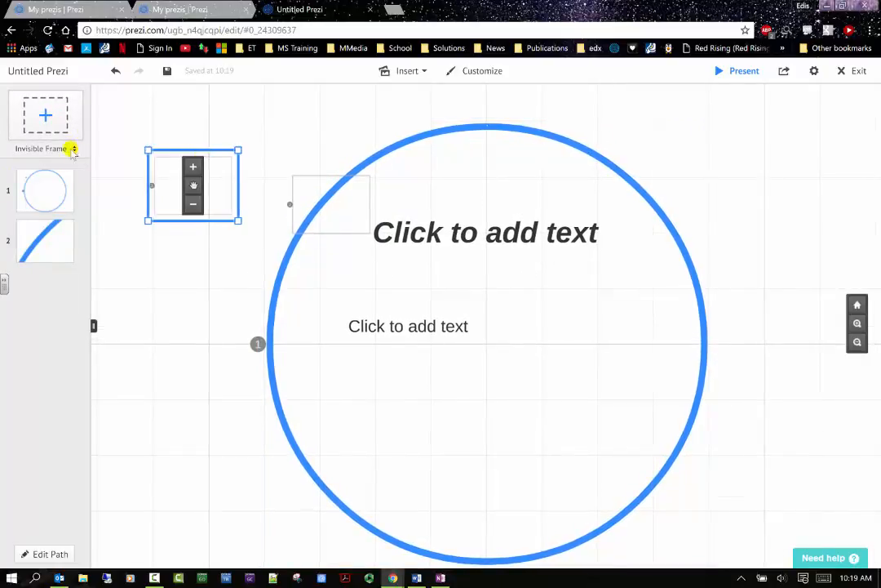
Remove the large circle frame from the canvas while keeping its placeholder texts
{"action": "left_click", "coordinate": [479, 135]}
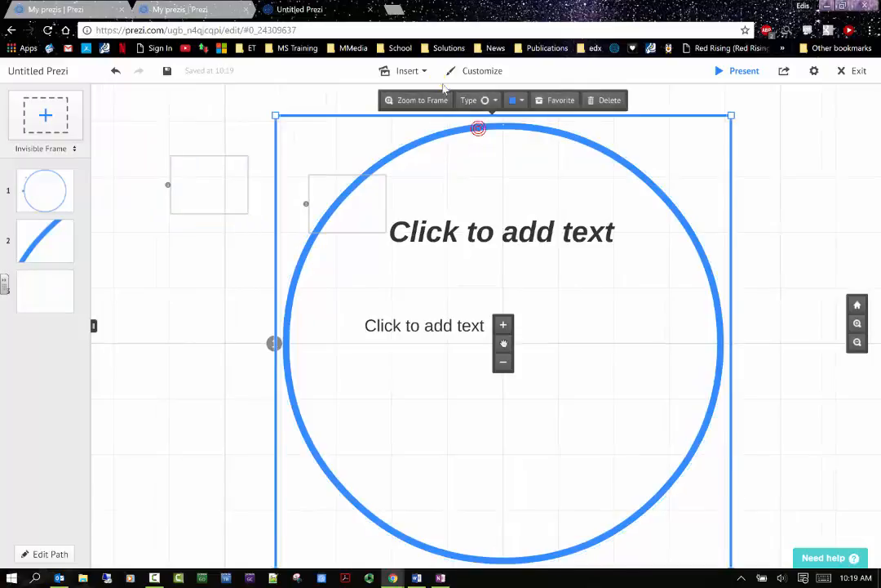
{"action": "left_click", "coordinate": [493, 100]}
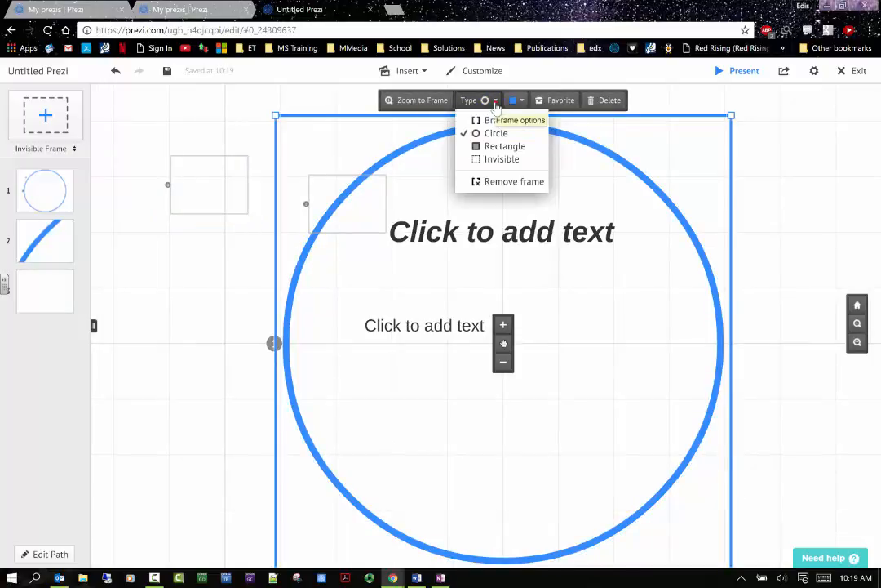
{"action": "left_click", "coordinate": [499, 180]}
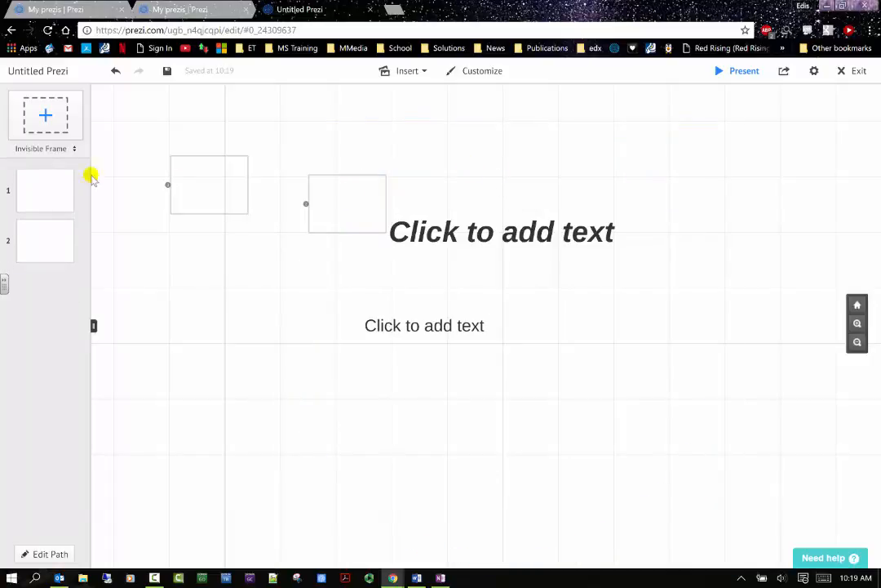
Zoom to frame 2 and add five more small invisible frames to it
{"action": "left_click", "coordinate": [67, 196]}
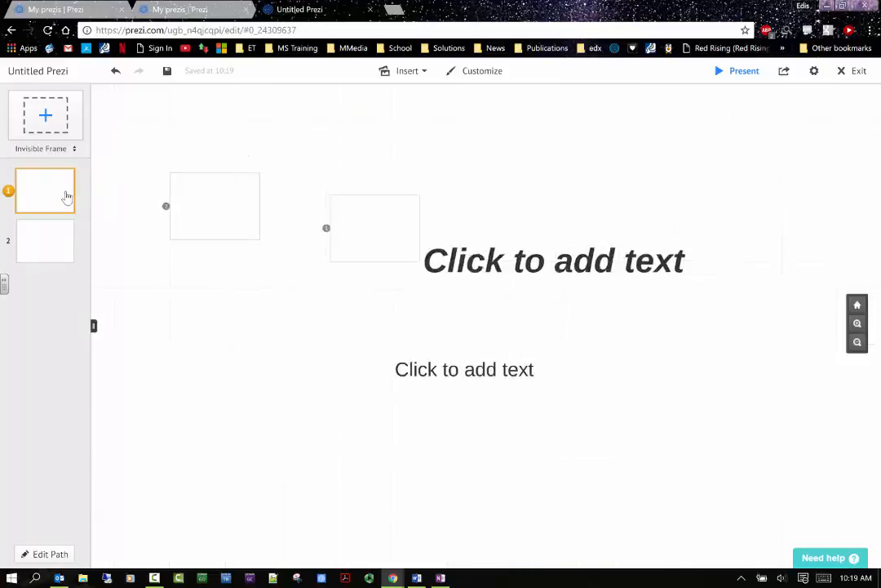
{"action": "left_click", "coordinate": [53, 259]}
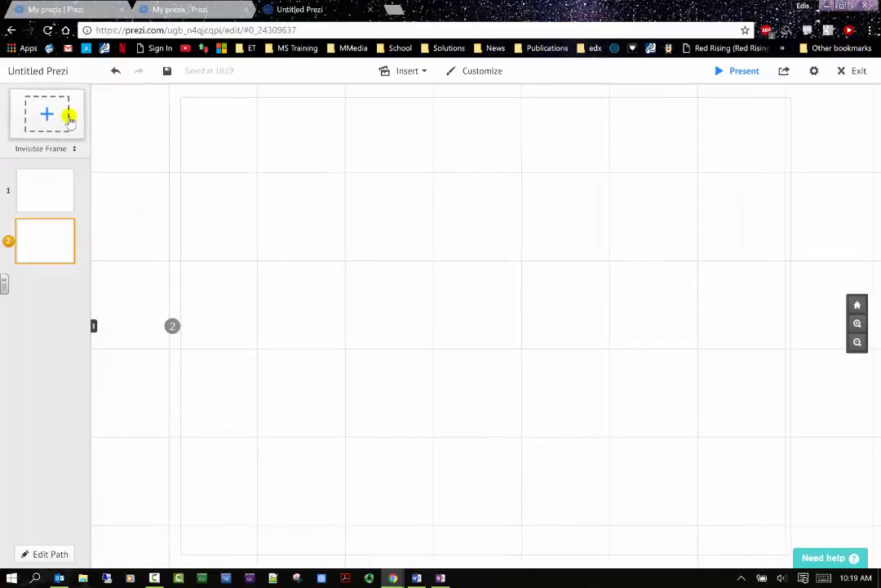
{"action": "mouse_move", "coordinate": [70, 116]}
{"action": "left_mouse_down"}
{"action": "mouse_move", "coordinate": [48, 295]}
{"action": "mouse_move", "coordinate": [63, 114]}
{"action": "left_mouse_up"}
{"action": "left_click", "coordinate": [63, 116]}
{"action": "left_click", "coordinate": [63, 115]}
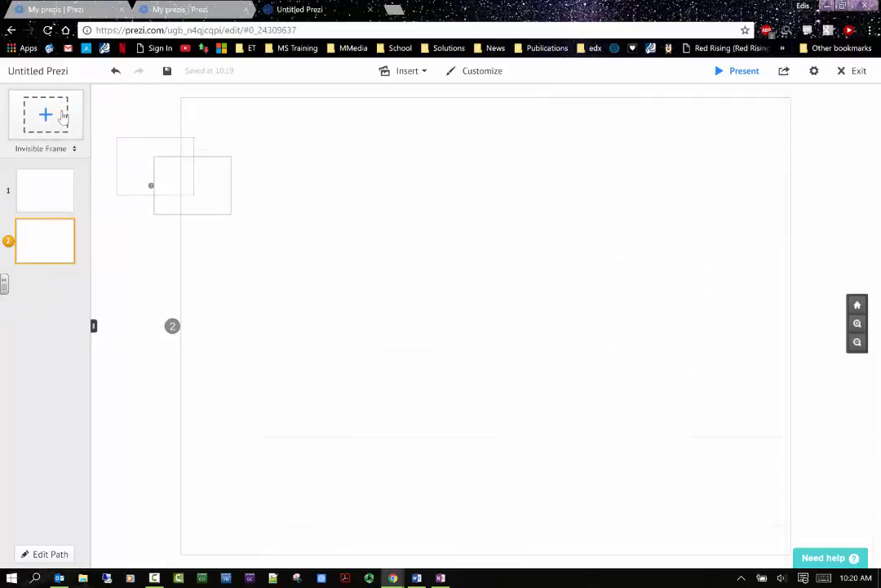
{"action": "left_click", "coordinate": [63, 116]}
{"action": "left_click", "coordinate": [64, 114]}
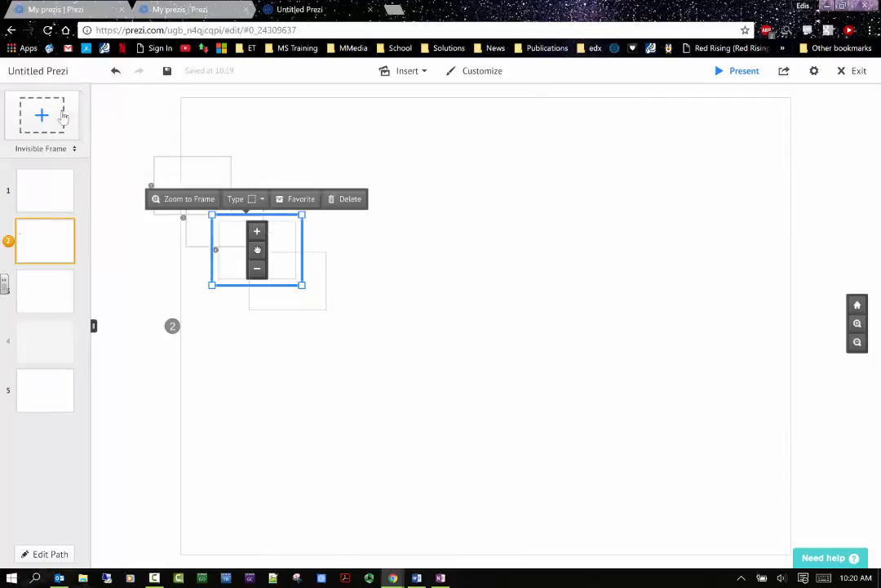
{"action": "left_click", "coordinate": [64, 115]}
{"action": "left_click", "coordinate": [51, 116]}
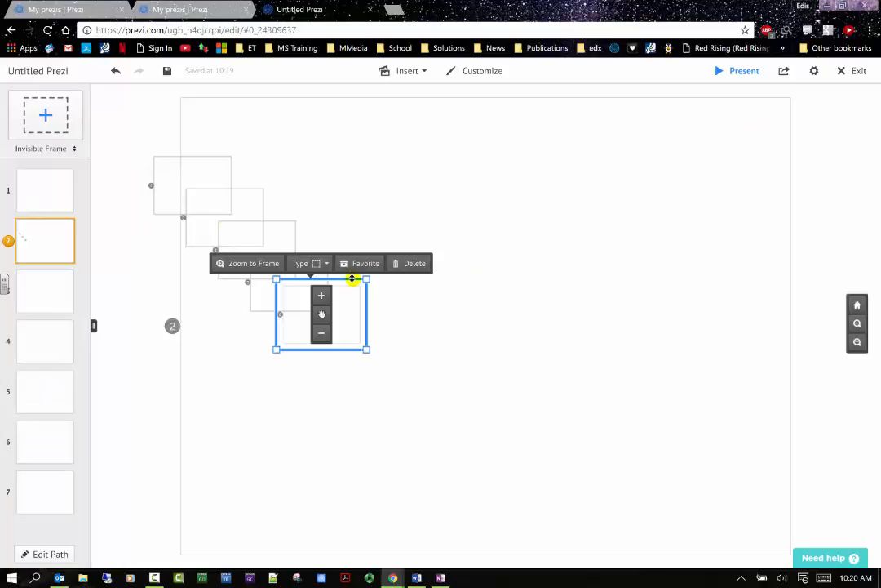
Spread the five small overlapping frames inside frame 2 apart, two along the upper edge, two midway and one below
{"action": "left_click_drag", "start_coordinate": [354, 307], "coordinate": [602, 147]}
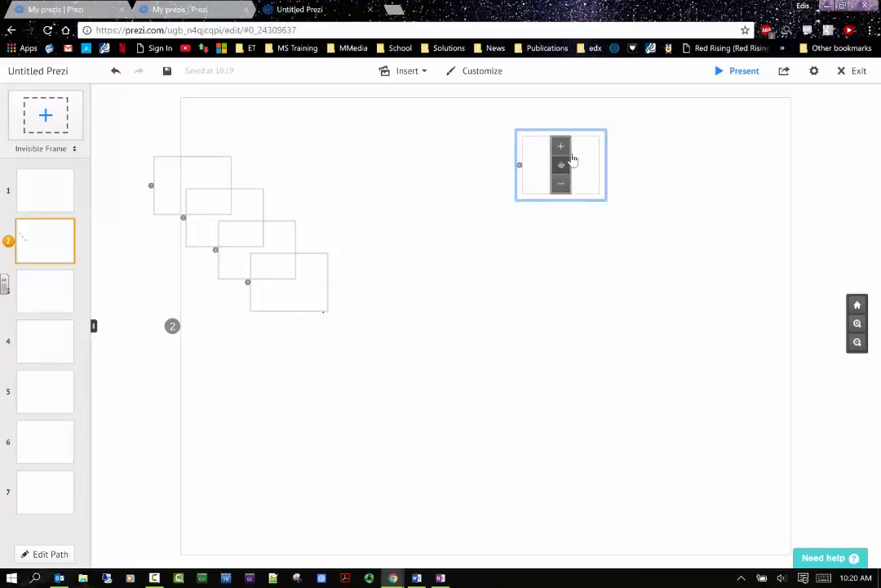
{"action": "left_click", "coordinate": [292, 282]}
{"action": "left_click_drag", "start_coordinate": [291, 282], "coordinate": [551, 276]}
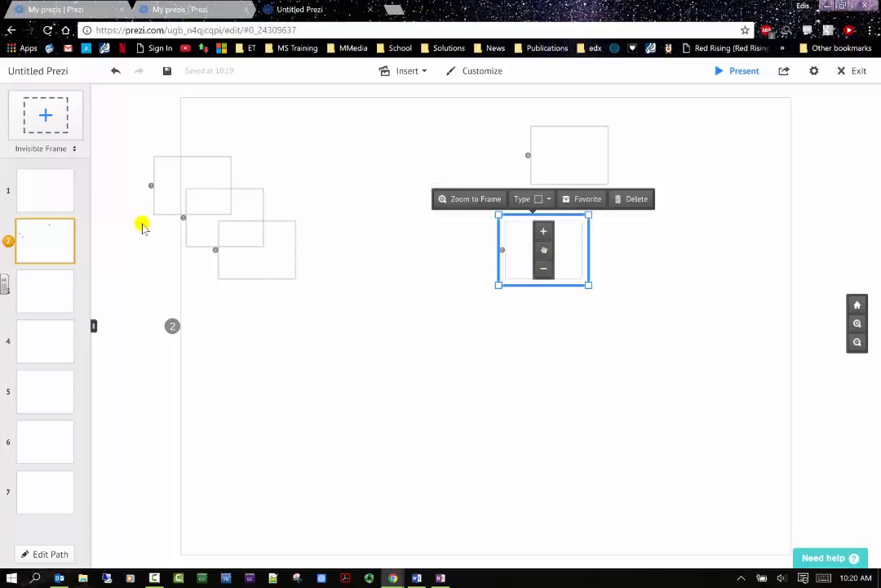
{"action": "left_click", "coordinate": [196, 190]}
{"action": "left_click_drag", "start_coordinate": [193, 190], "coordinate": [402, 160]}
{"action": "left_click", "coordinate": [216, 208]}
{"action": "left_click", "coordinate": [229, 220]}
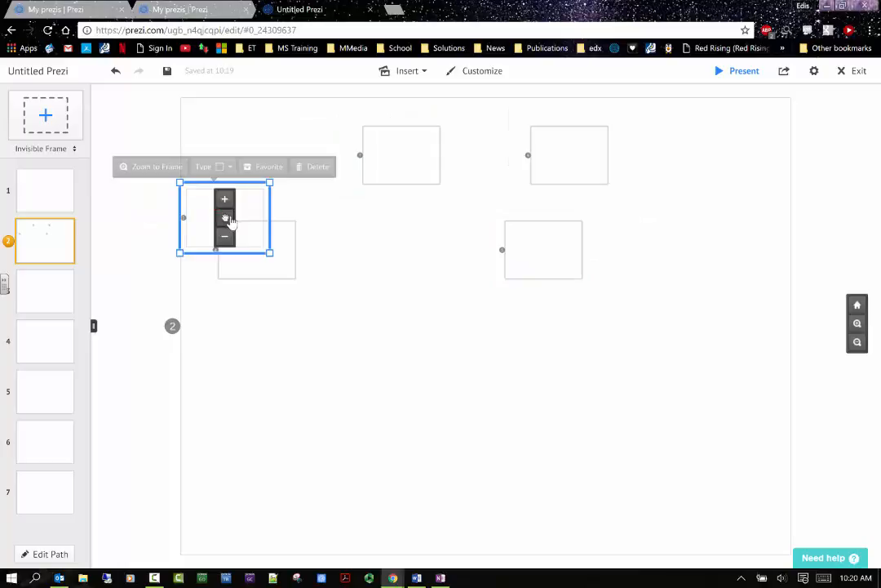
{"action": "left_click_drag", "start_coordinate": [227, 218], "coordinate": [426, 348]}
{"action": "left_click", "coordinate": [760, 350]}
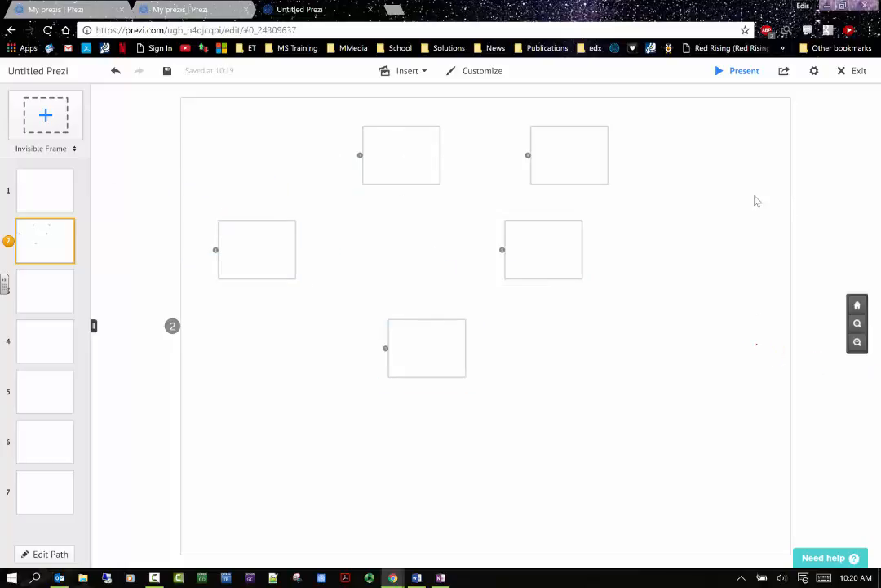
Apply the Vintage theme to the prezi, trying the Coffee theme first
{"action": "left_click", "coordinate": [483, 70]}
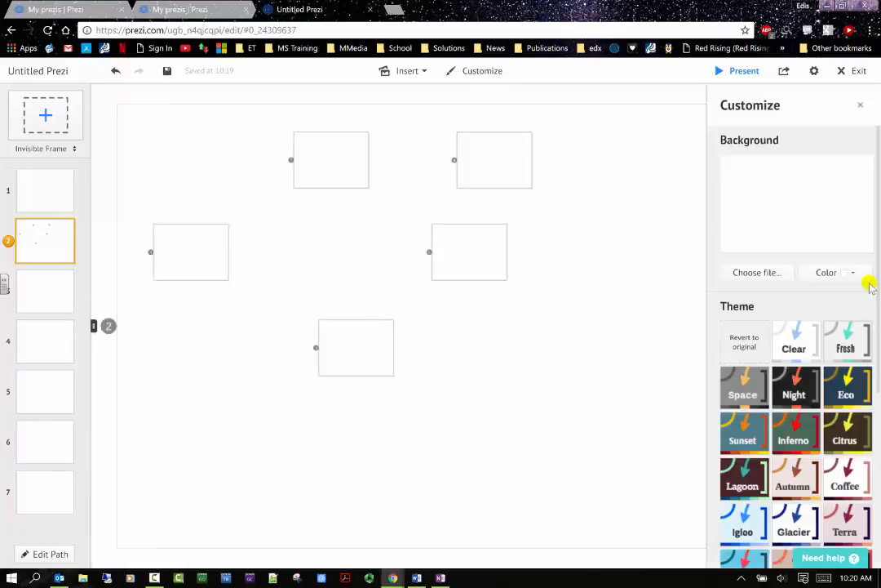
{"action": "scroll", "coordinate": [872, 343], "scroll_direction": "down", "scroll_amount": 4}
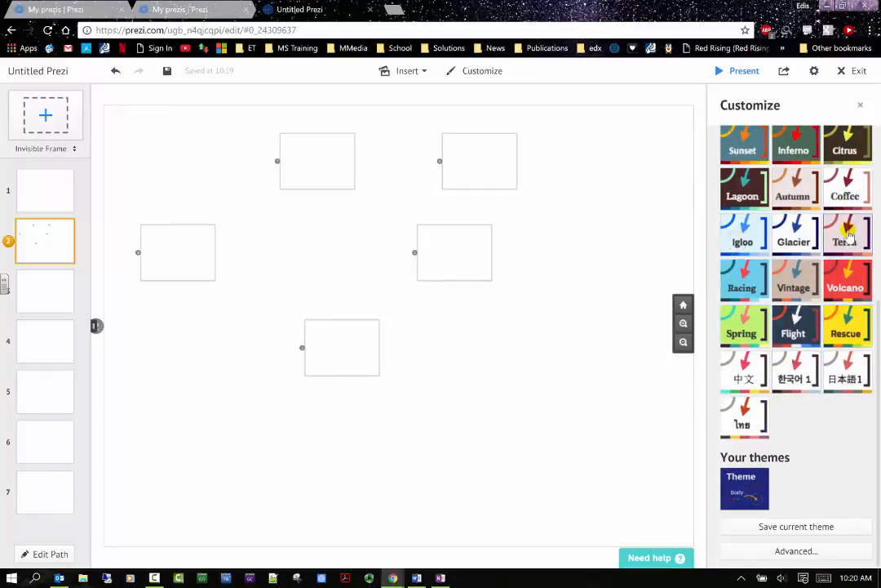
{"action": "left_click", "coordinate": [845, 198]}
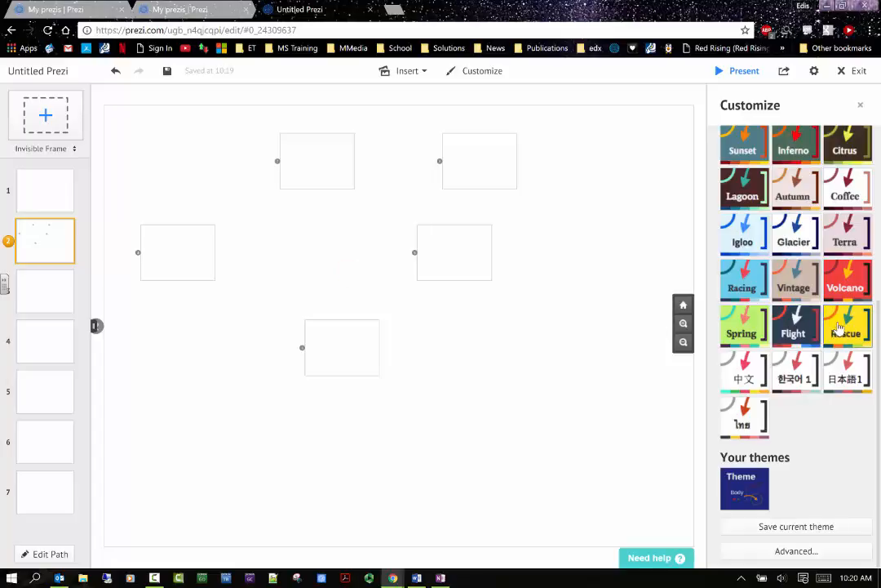
{"action": "left_click", "coordinate": [803, 276]}
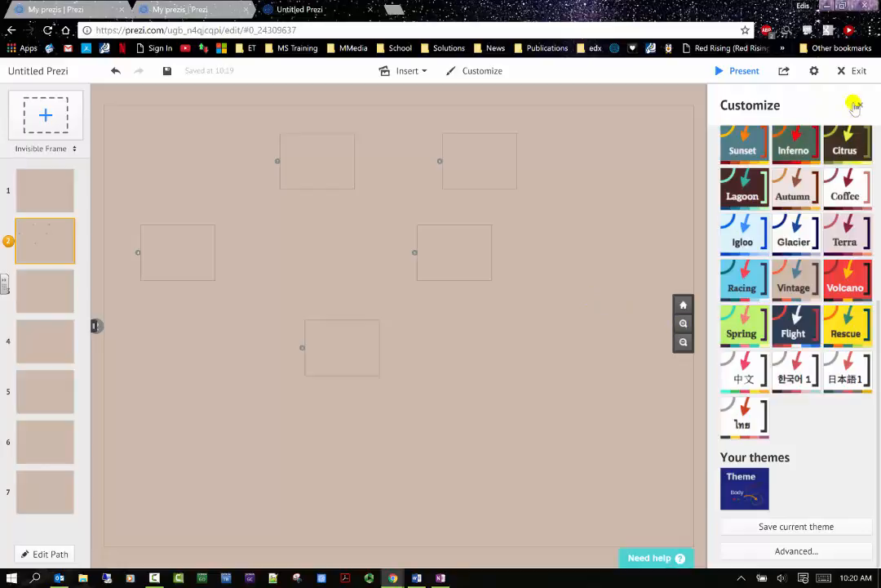
Import the PowerPoint file QTOUCH.pptx from the Presentations folder into the prezi
{"action": "left_click", "coordinate": [403, 71]}
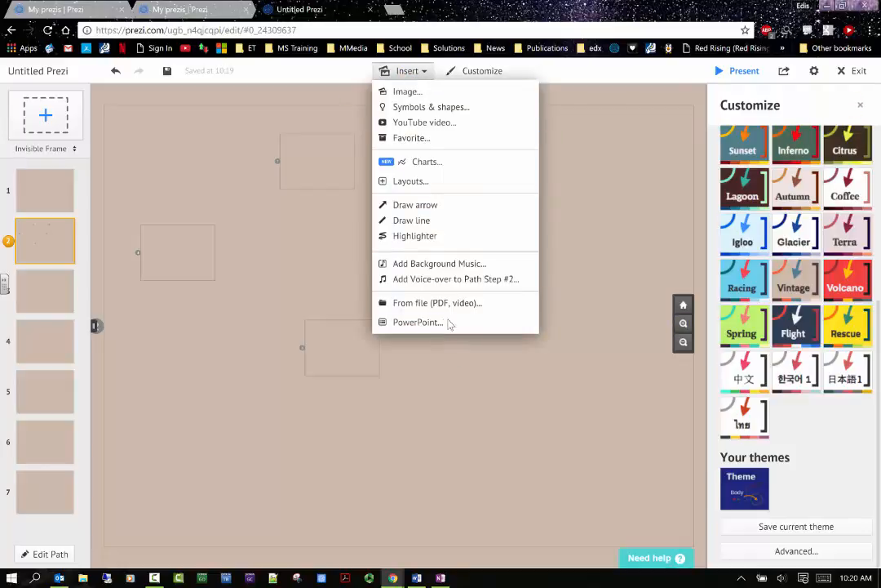
{"action": "left_click", "coordinate": [450, 323]}
{"action": "left_click", "coordinate": [362, 119]}
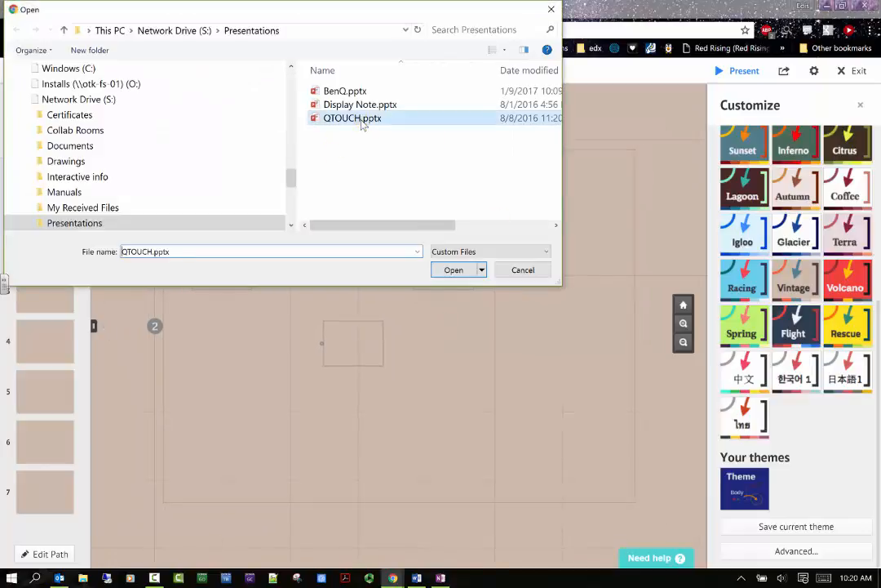
{"action": "left_click", "coordinate": [454, 270]}
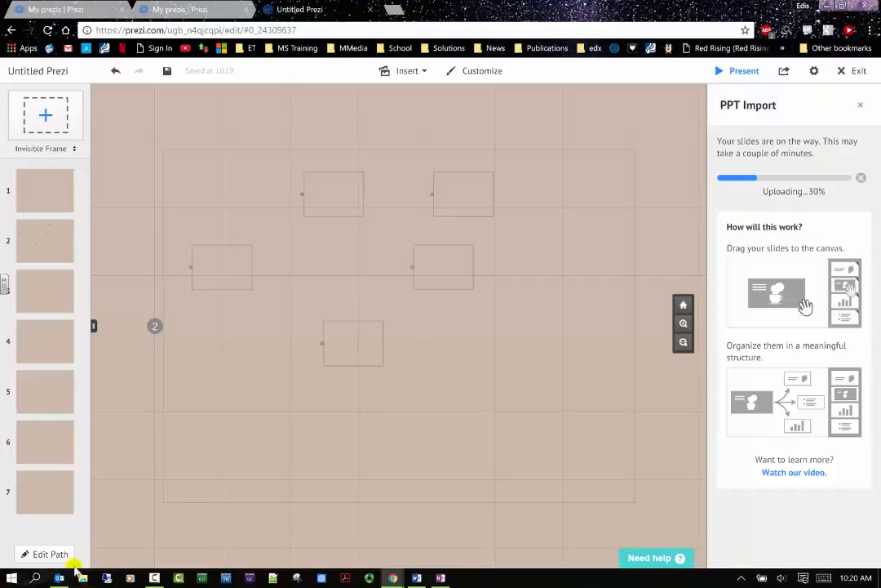
{"action": "left_click", "coordinate": [155, 577]}
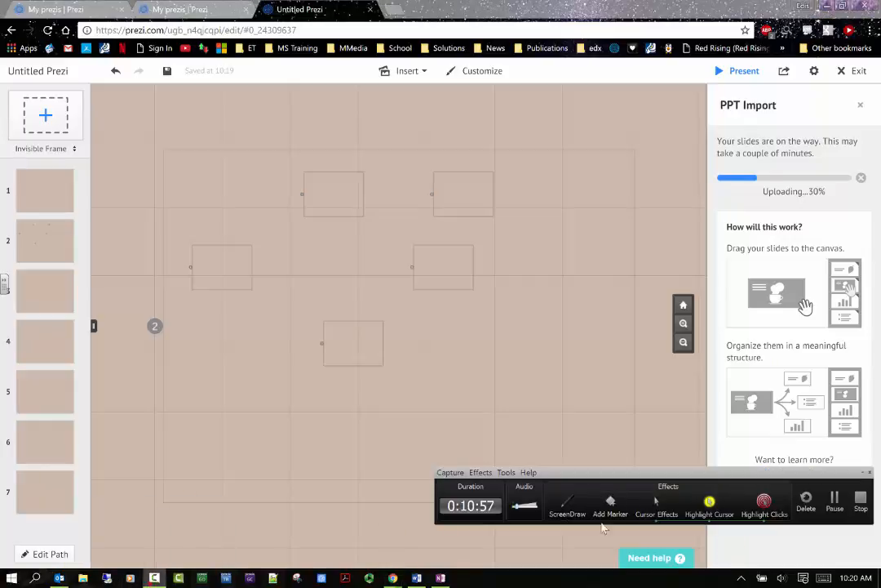
{"action": "left_click", "coordinate": [836, 502]}
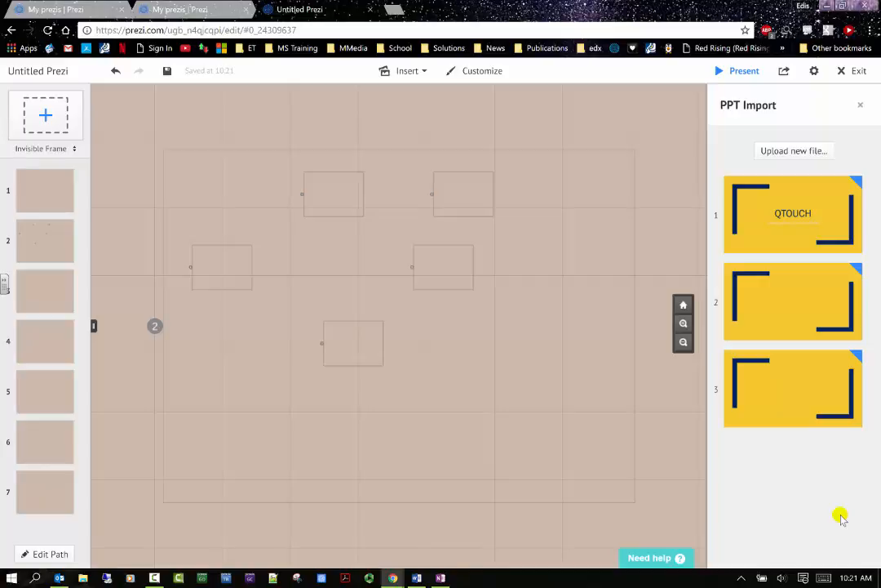
Place the imported QTOUCH title slide in frame 3 and enlarge it to fill most of the frame
{"action": "left_click", "coordinate": [49, 241]}
{"action": "left_click", "coordinate": [39, 298]}
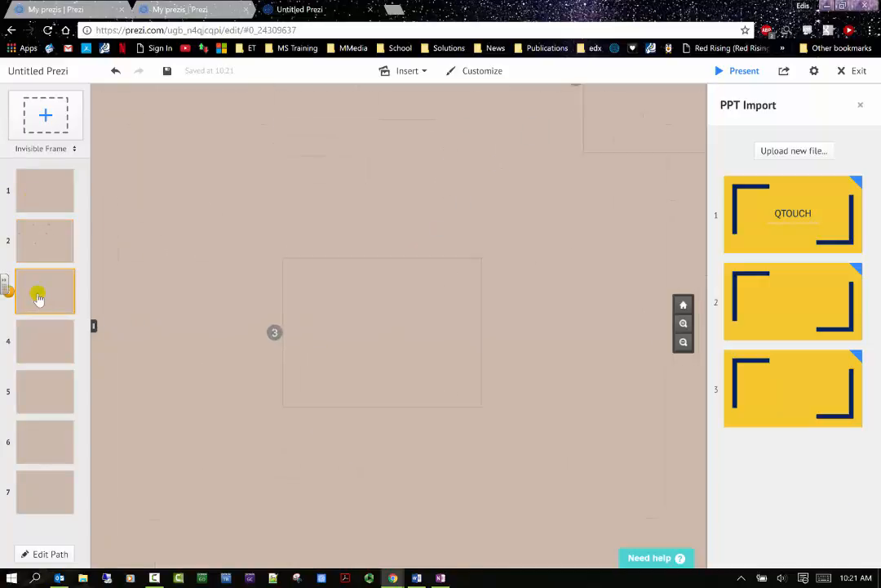
{"action": "left_click_drag", "start_coordinate": [803, 210], "coordinate": [396, 281]}
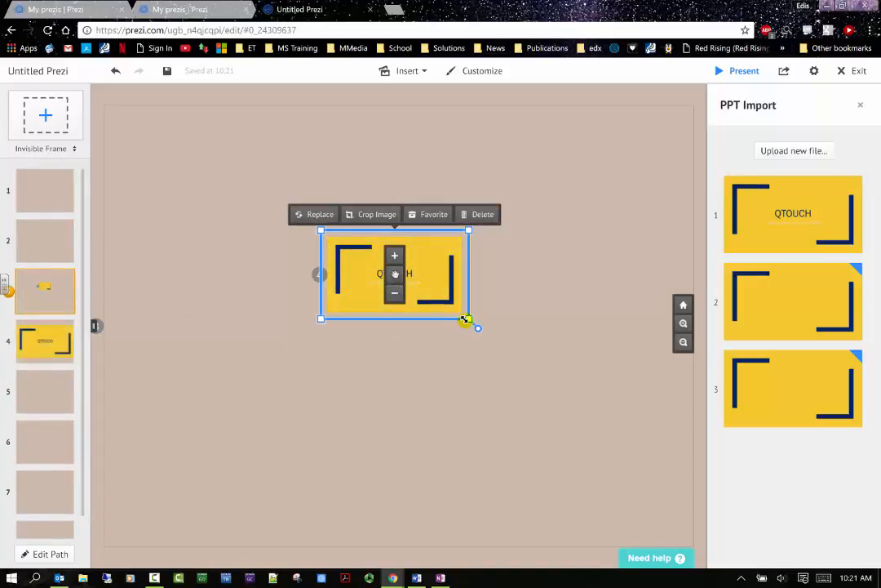
Place the second imported slide in the empty frame 5 and enlarge it to nearly the frame's full width
{"action": "left_click", "coordinate": [56, 390]}
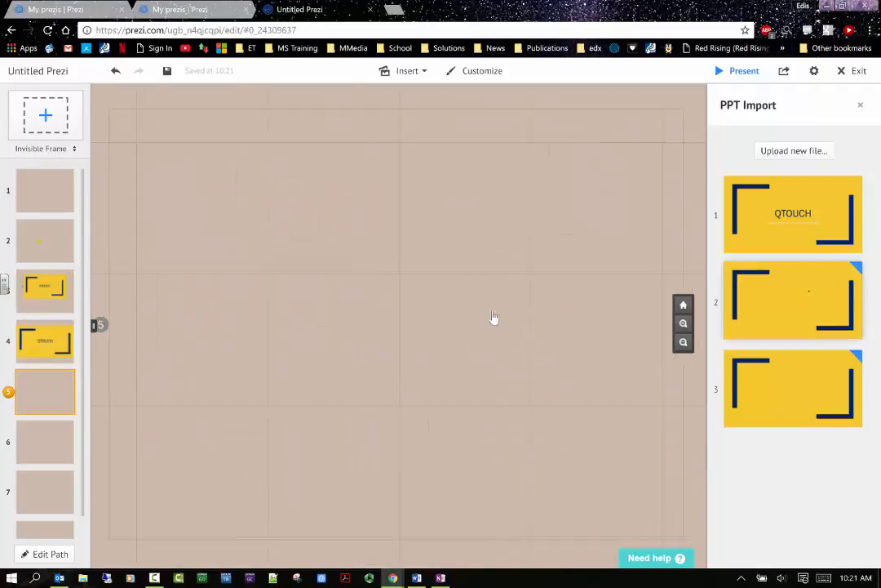
{"action": "left_click_drag", "start_coordinate": [493, 316], "coordinate": [51, 402]}
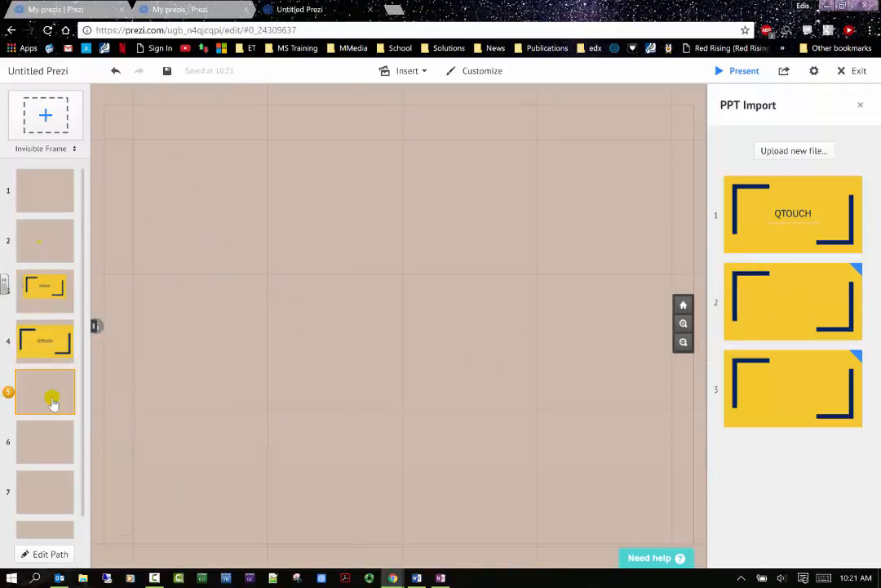
{"action": "left_click_drag", "start_coordinate": [795, 296], "coordinate": [423, 278]}
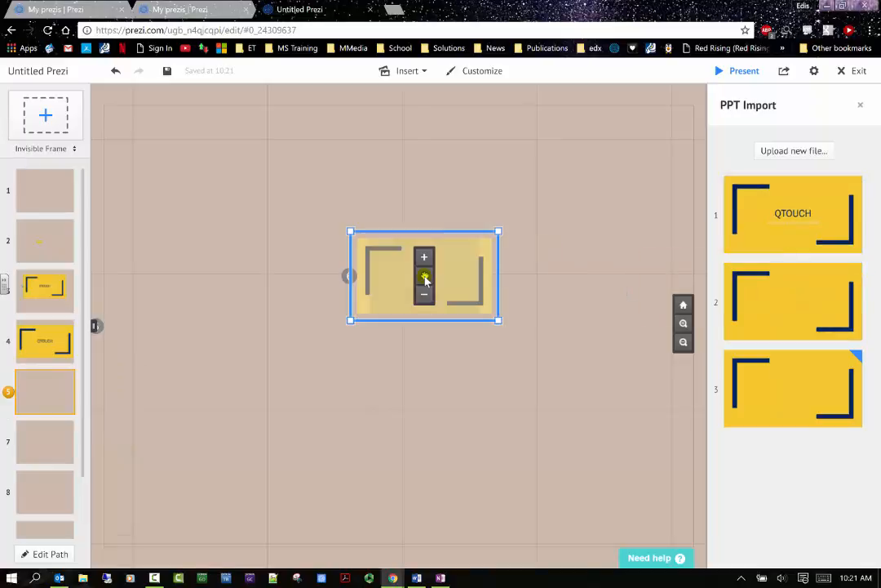
{"action": "left_click_drag", "start_coordinate": [499, 321], "coordinate": [640, 553]}
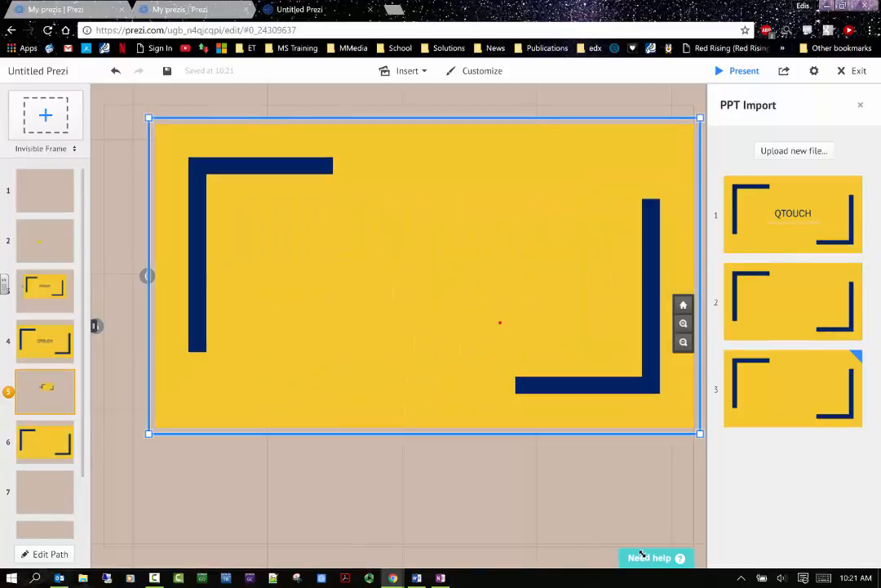
Place the third imported slide in the empty frame 7 and enlarge it to fill most of the frame
{"action": "left_click", "coordinate": [70, 479]}
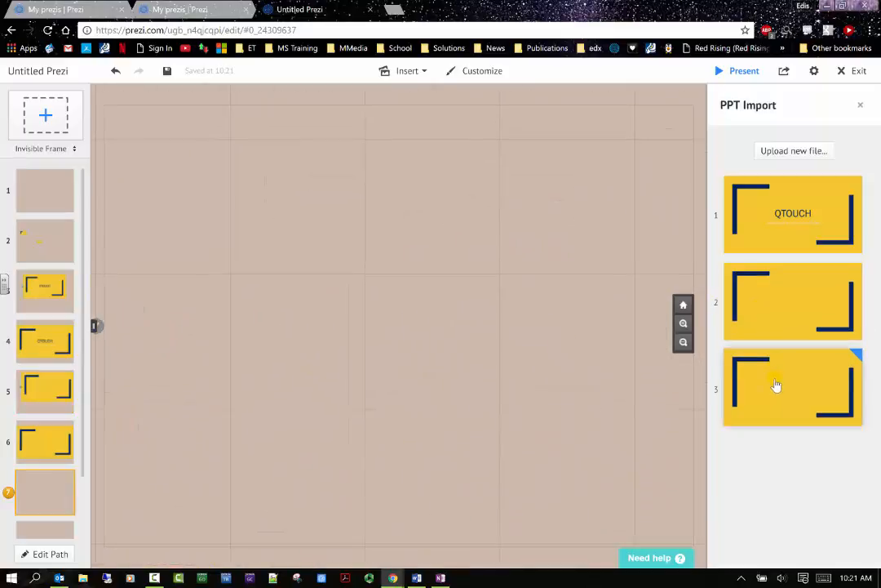
{"action": "left_click_drag", "start_coordinate": [777, 388], "coordinate": [439, 321]}
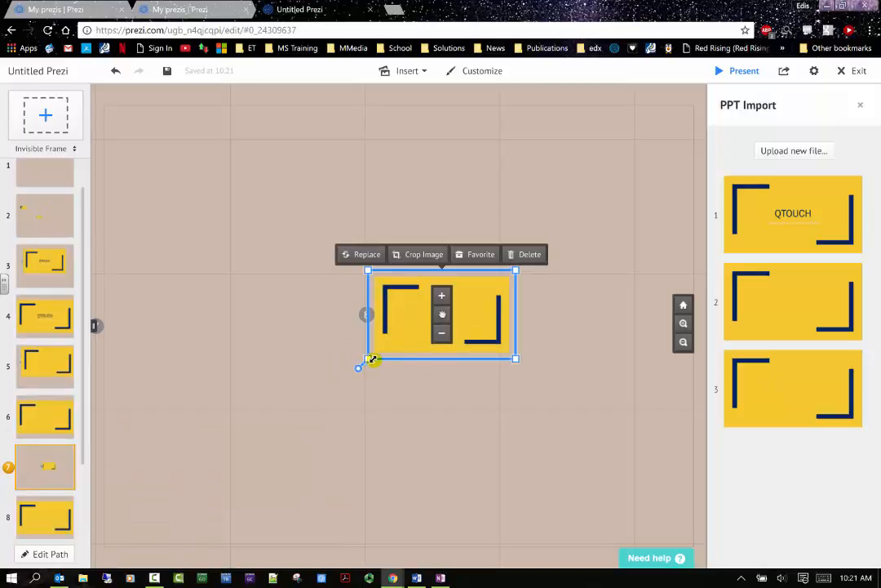
{"action": "left_click_drag", "start_coordinate": [367, 358], "coordinate": [189, 463]}
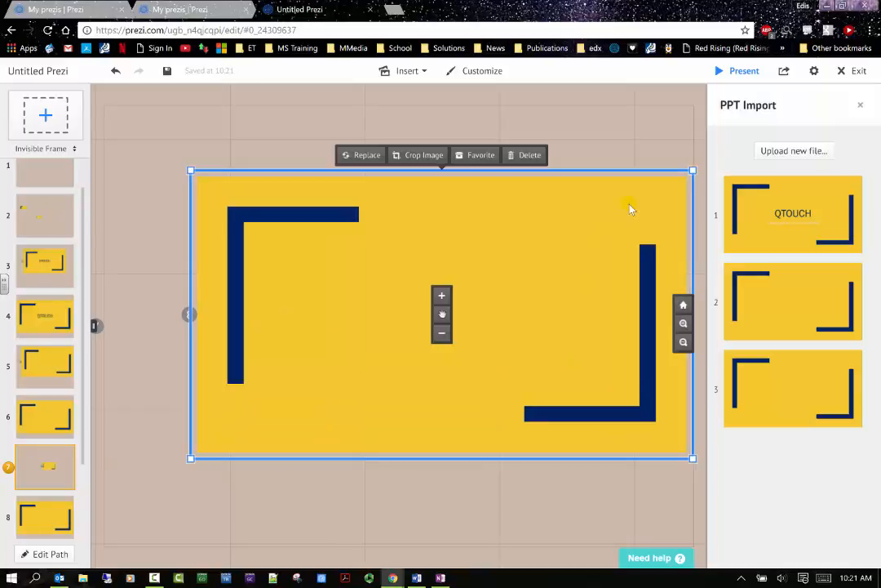
Present the prezi from its first path step, advance through the imported slides, and return to the editor
{"action": "left_click", "coordinate": [743, 71]}
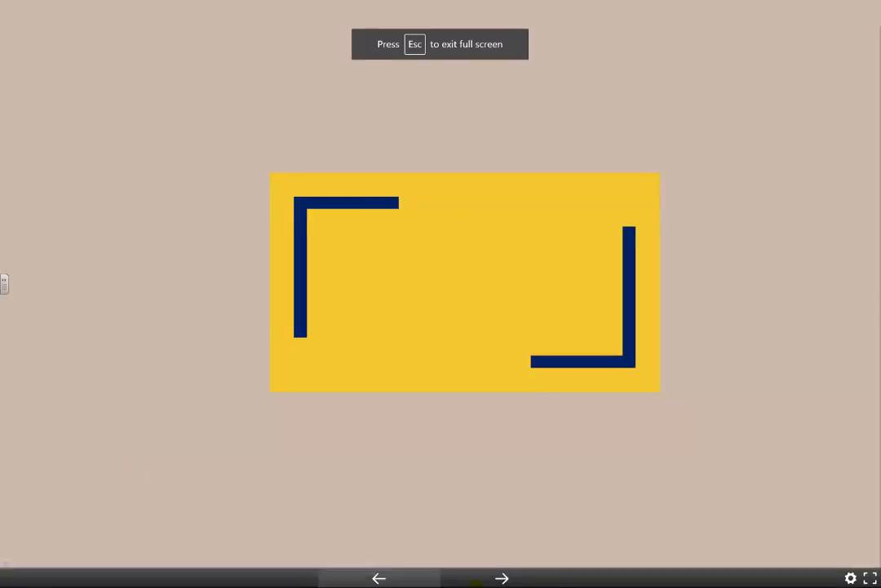
{"action": "left_click", "coordinate": [5, 570]}
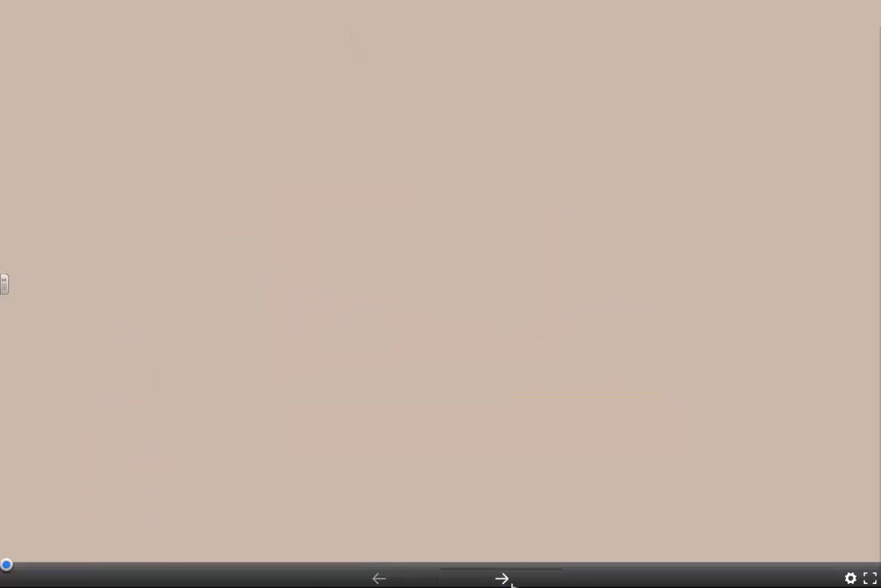
{"action": "left_click", "coordinate": [504, 578]}
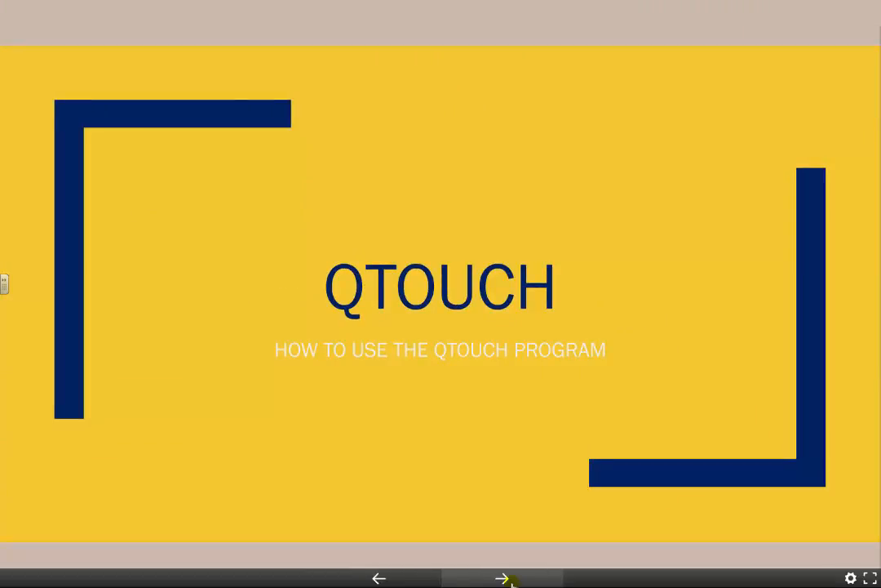
{"action": "left_click", "coordinate": [503, 578]}
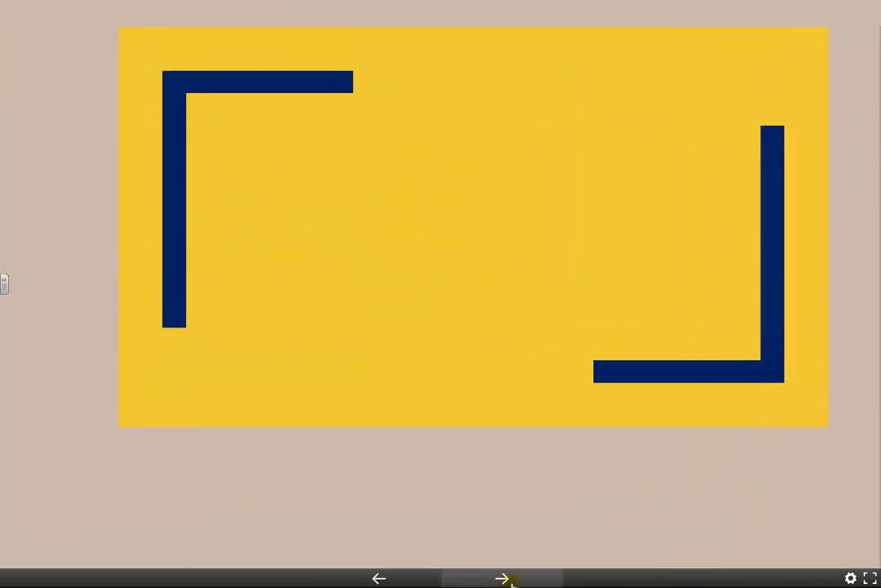
{"action": "left_click", "coordinate": [503, 578]}
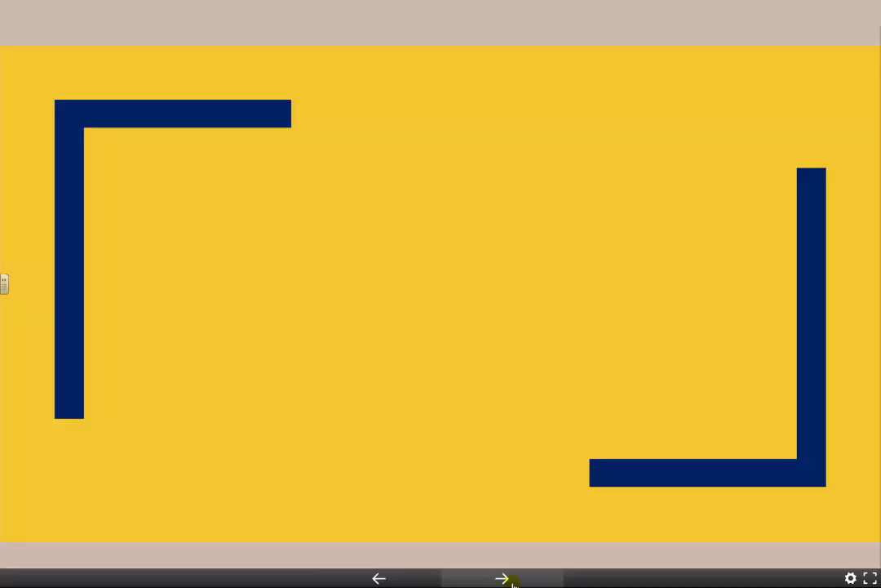
{"action": "left_click", "coordinate": [502, 578]}
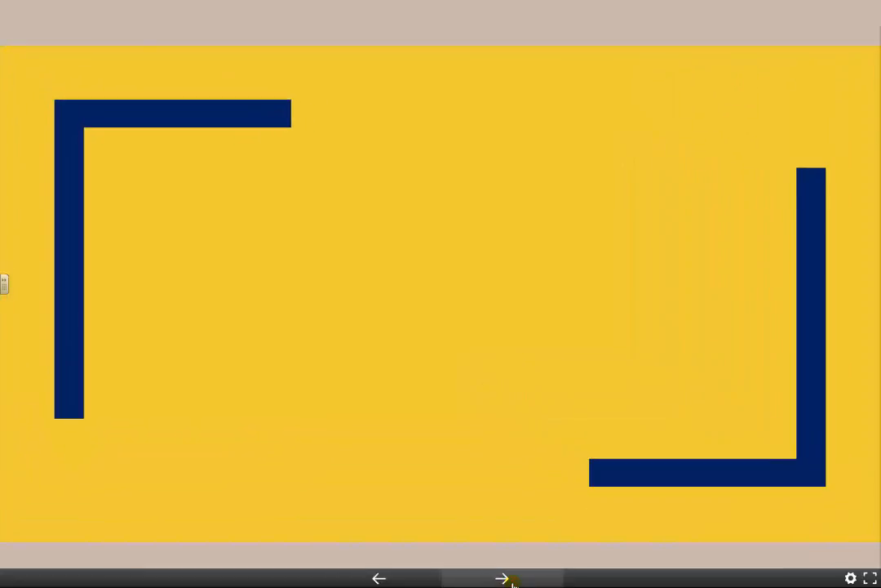
{"action": "left_click", "coordinate": [865, 22]}
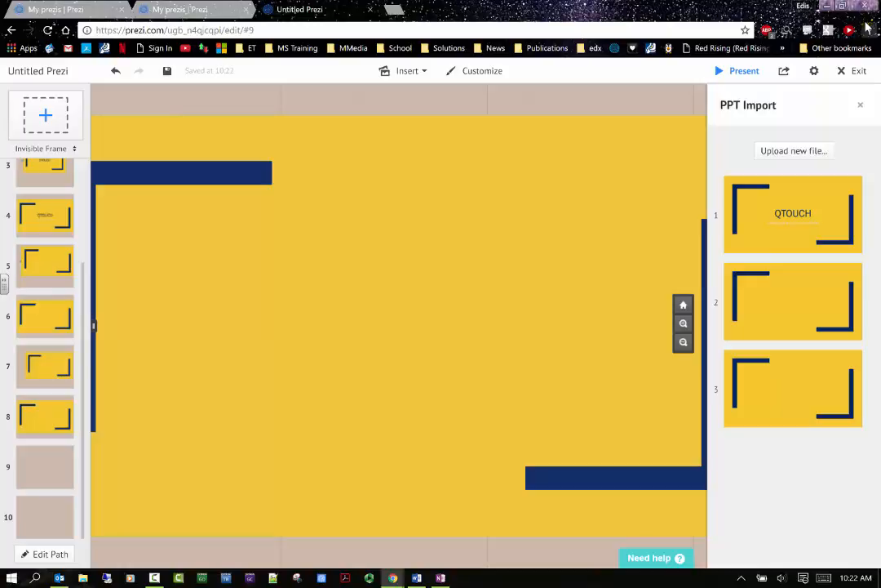
Set the theme's title color to dark blue, subtitle to yellow-green and body to dark red, and go on to the shape colors
{"action": "left_click", "coordinate": [471, 72]}
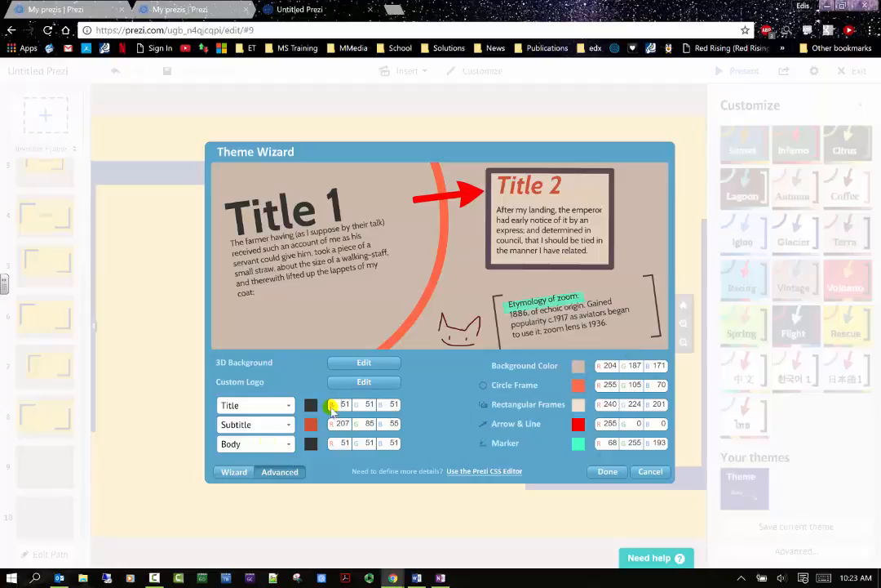
{"action": "left_click", "coordinate": [237, 472]}
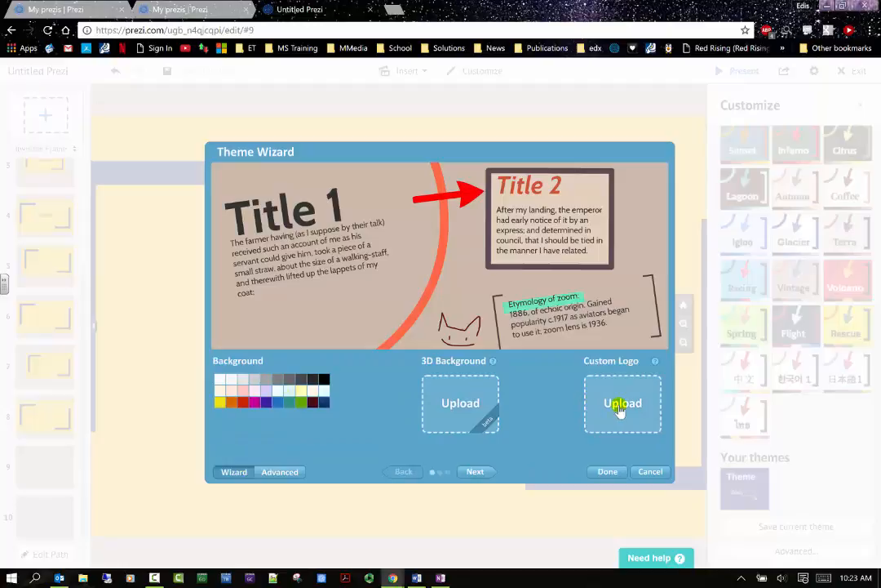
{"action": "left_click", "coordinate": [481, 473]}
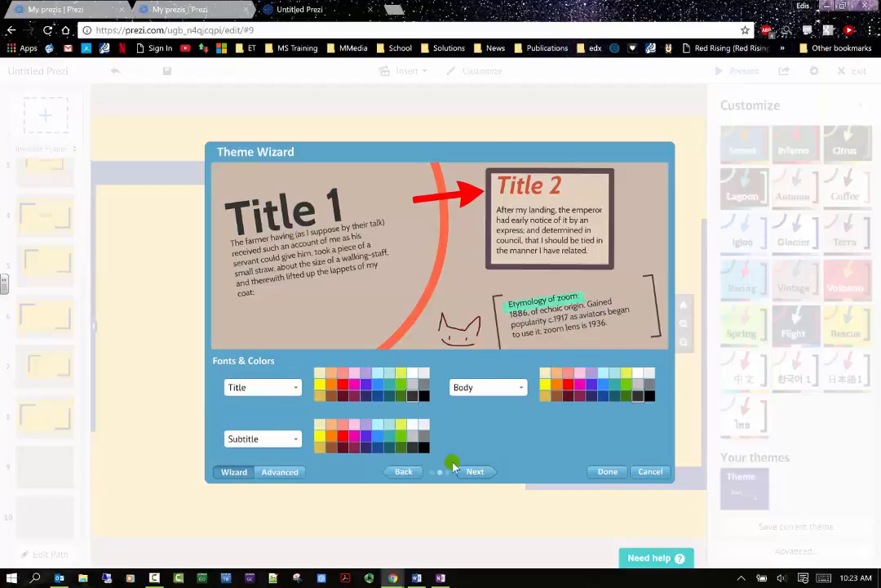
{"action": "left_click", "coordinate": [379, 396]}
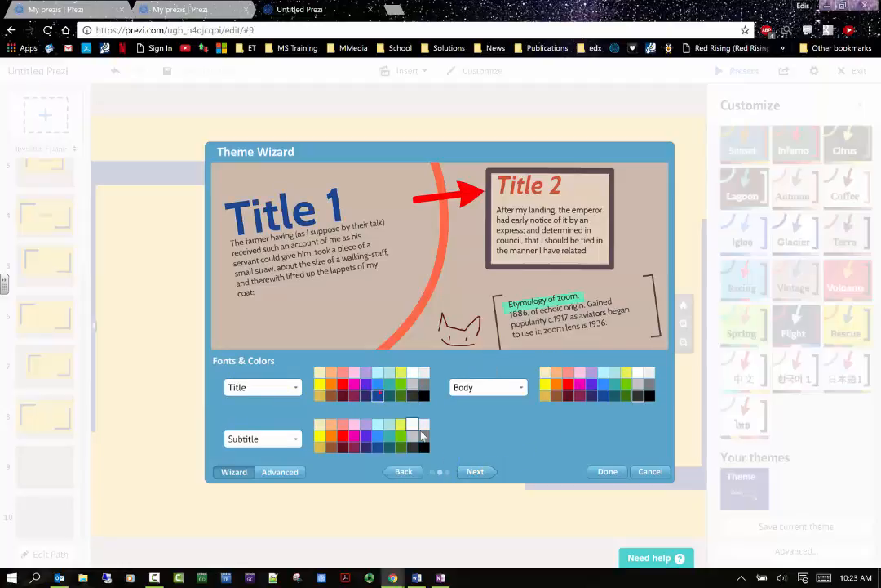
{"action": "left_click", "coordinate": [401, 424]}
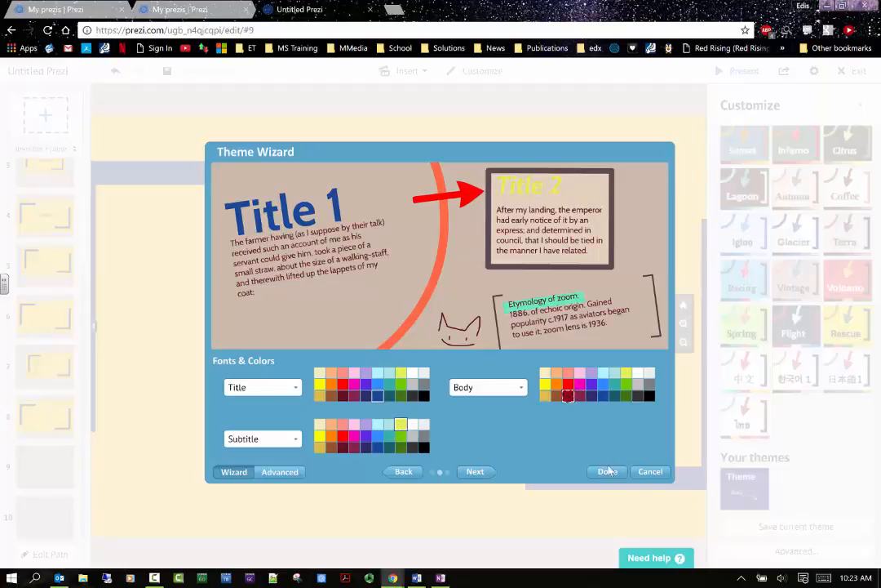
{"action": "left_click", "coordinate": [476, 472]}
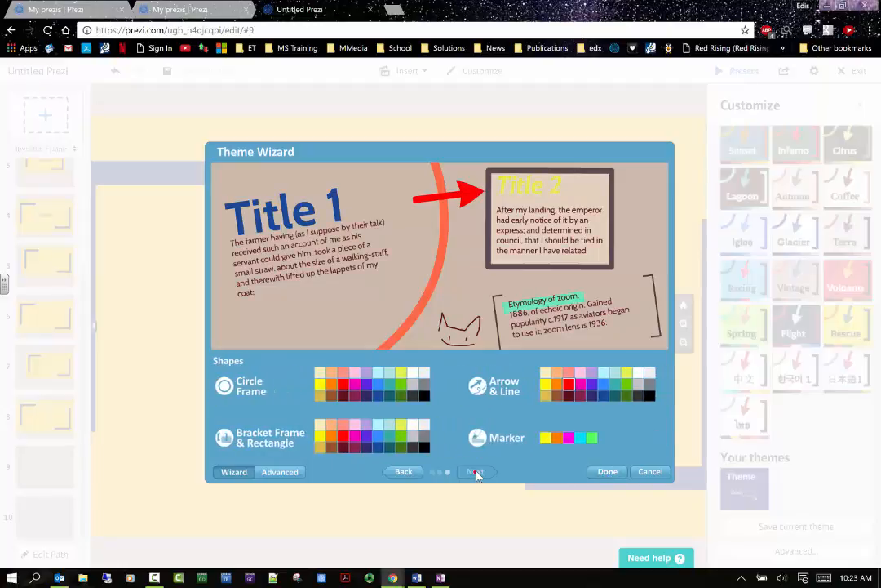
Set the theme's circle frame to orange, brackets and rectangles to magenta, arrows and lines to gold, marker to cyan, and finish the wizard
{"action": "left_click", "coordinate": [330, 383]}
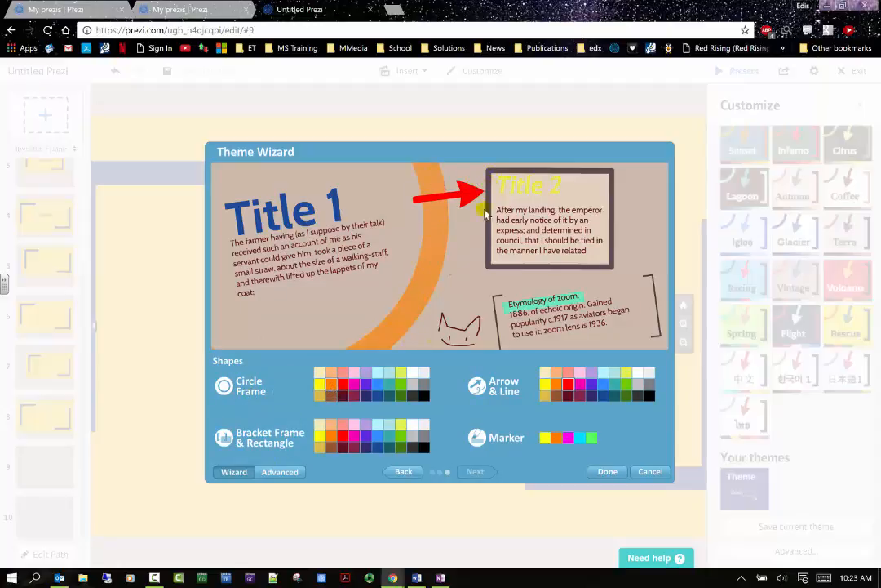
{"action": "left_click", "coordinate": [354, 437]}
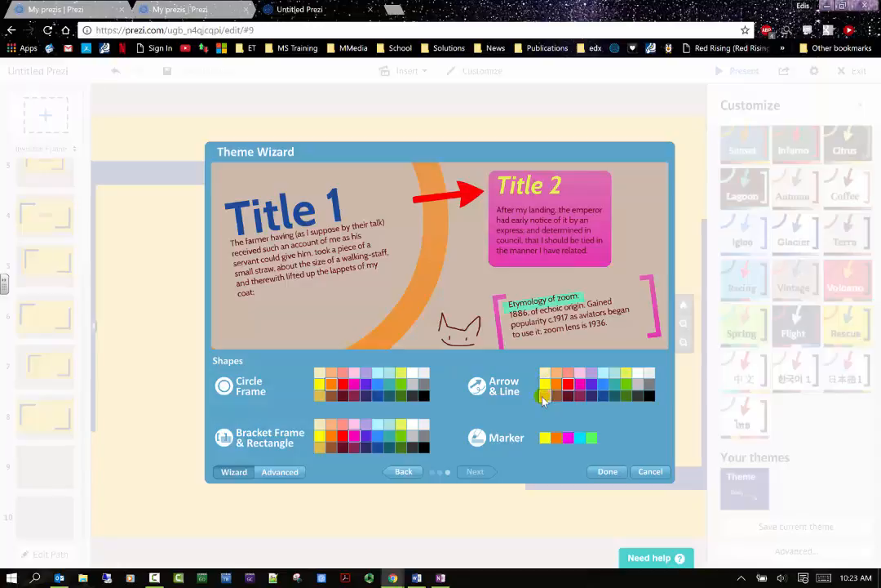
{"action": "left_click", "coordinate": [544, 396]}
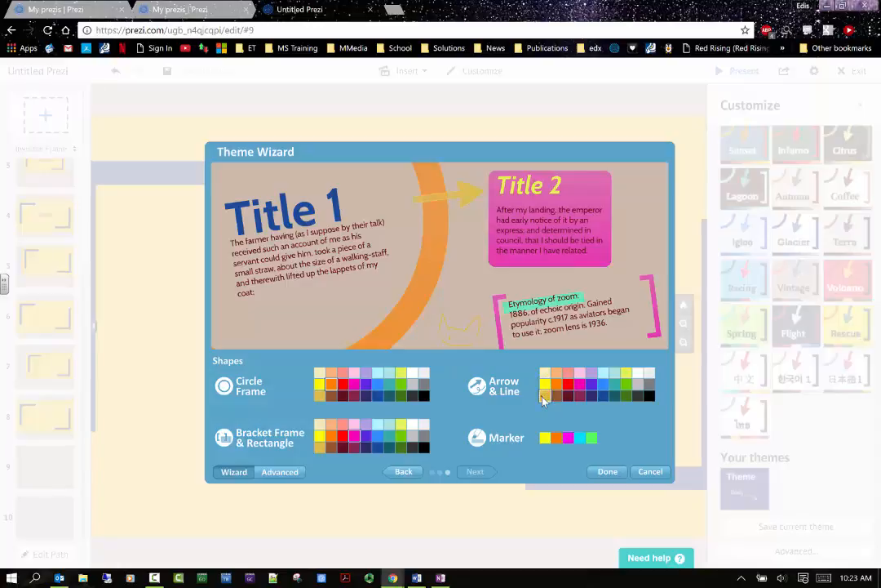
{"action": "left_click", "coordinate": [578, 441]}
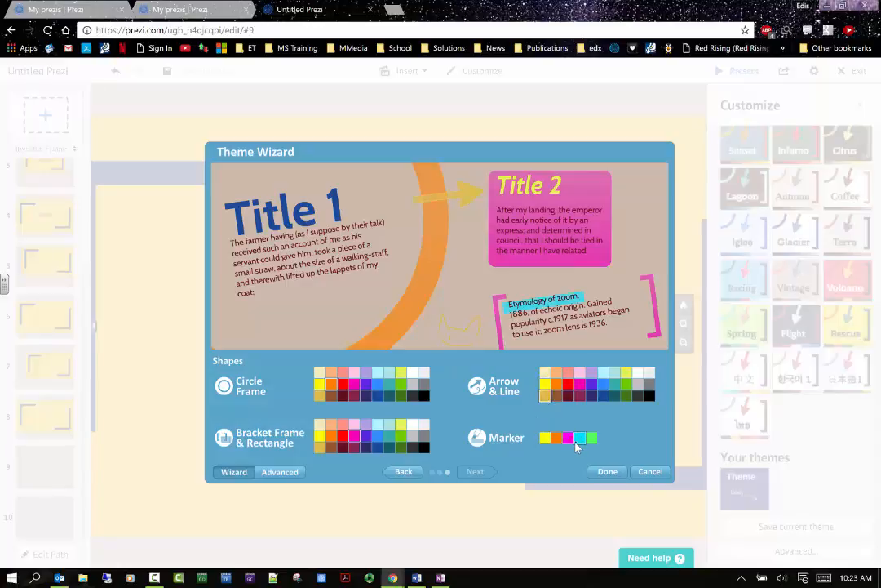
{"action": "left_click", "coordinate": [593, 472]}
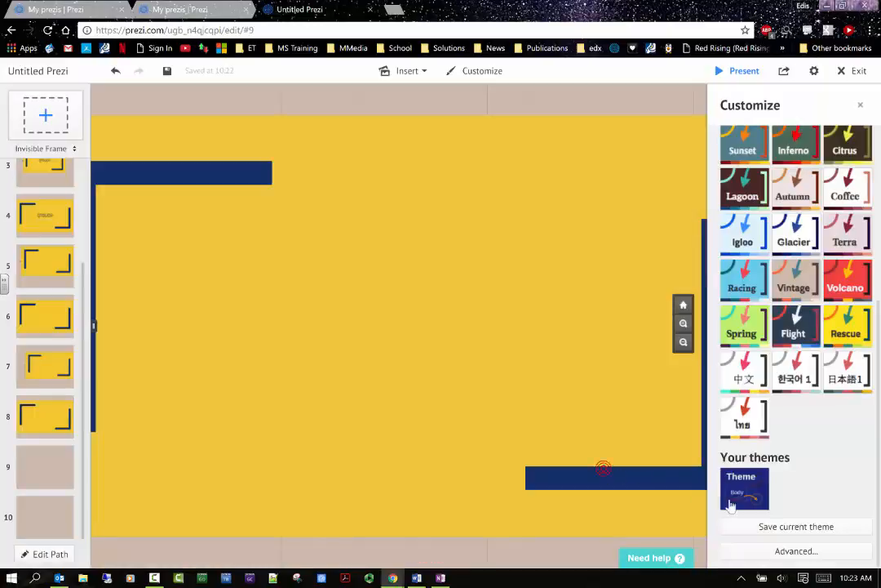
Save the current theme among your own themes and apply the saved beige copy to the prezi
{"action": "left_click", "coordinate": [781, 526]}
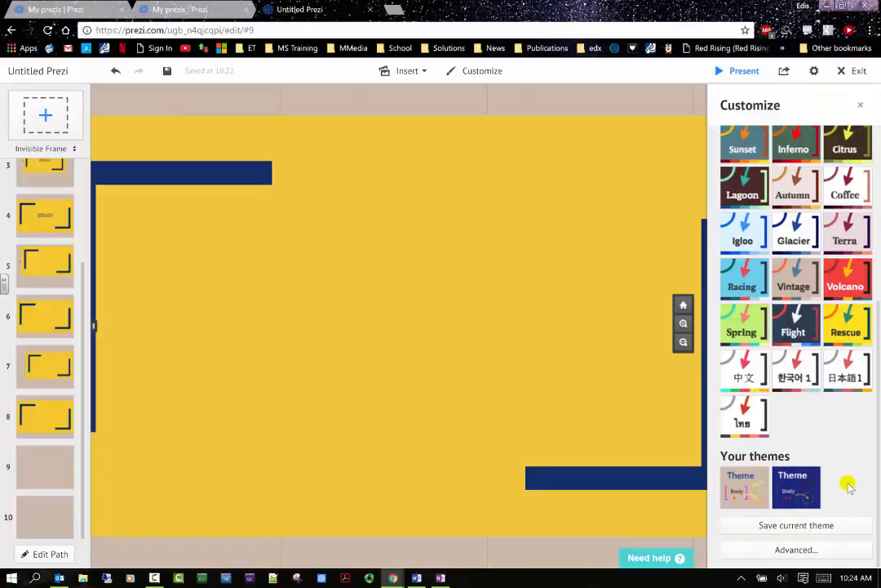
{"action": "left_click", "coordinate": [748, 494]}
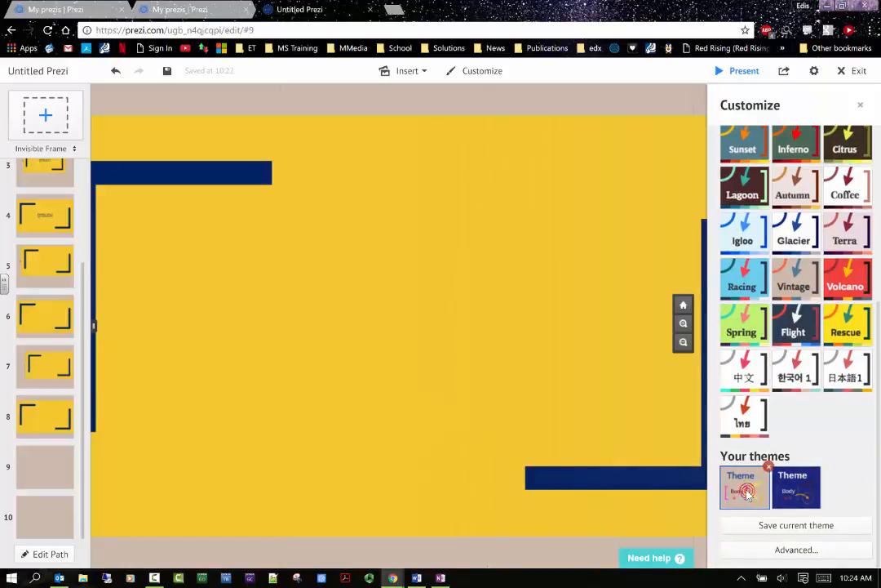
Open the advanced theme settings and select the background color's red value for editing
{"action": "left_click", "coordinate": [782, 548]}
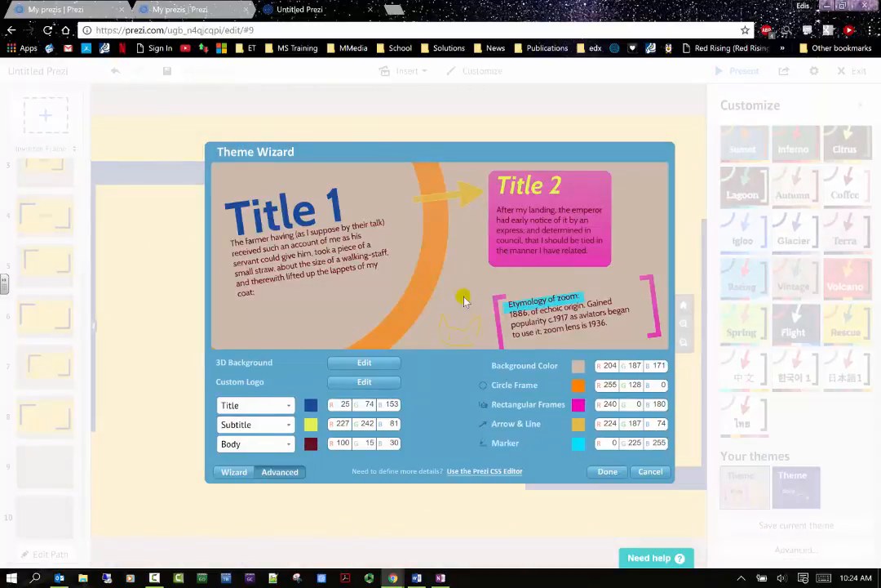
{"action": "left_click", "coordinate": [586, 369]}
{"action": "left_click", "coordinate": [601, 368]}
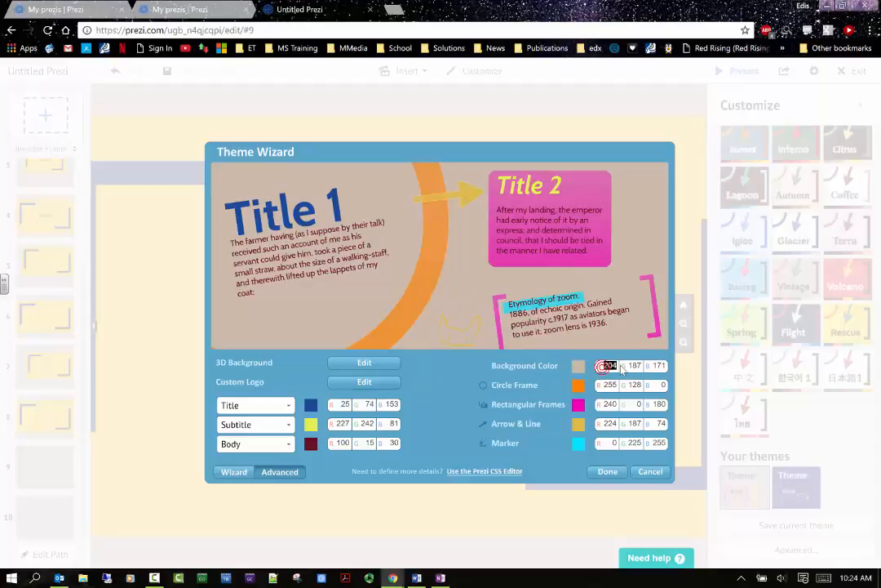
Search the web for "rgb color picker" in a new browser tab and open the ColorPicker.com site
{"action": "left_click", "coordinate": [395, 10]}
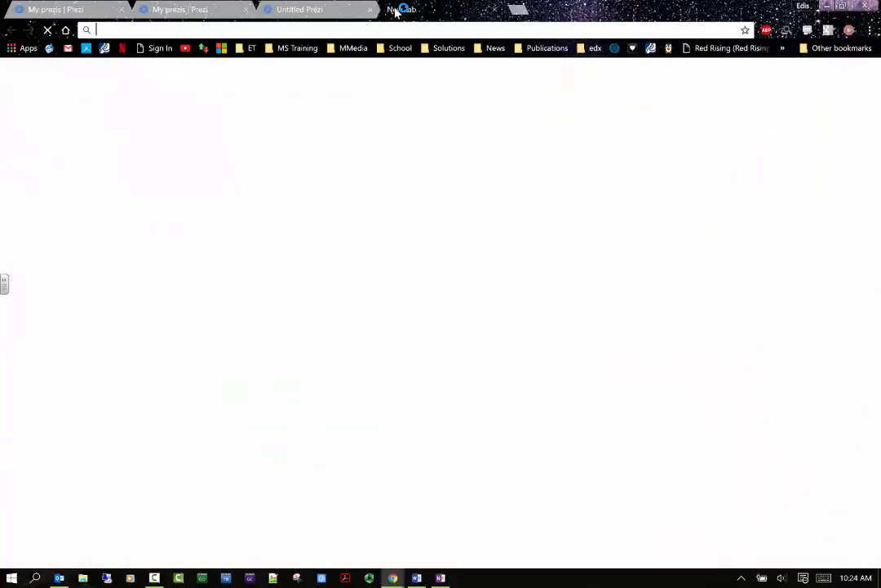
{"action": "type", "text": "rgb "}
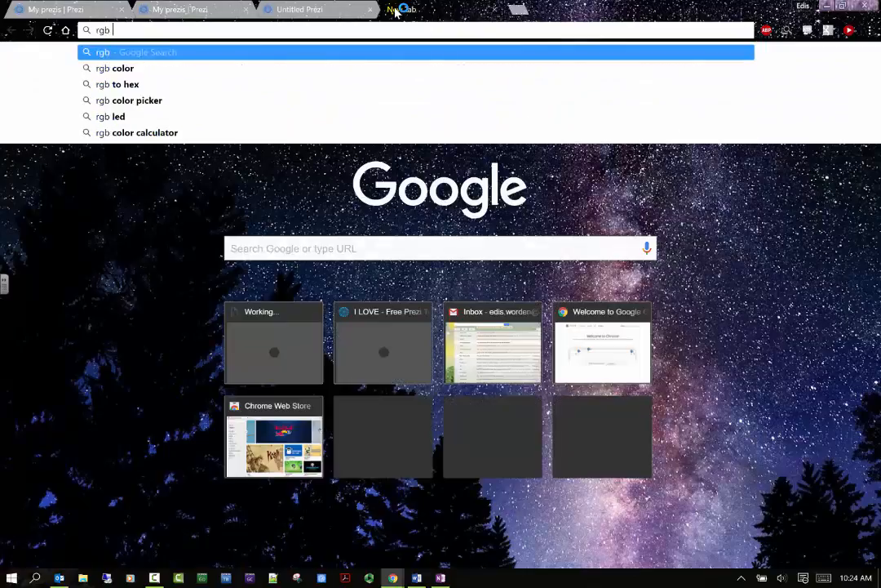
{"action": "type", "text": "color picker"}
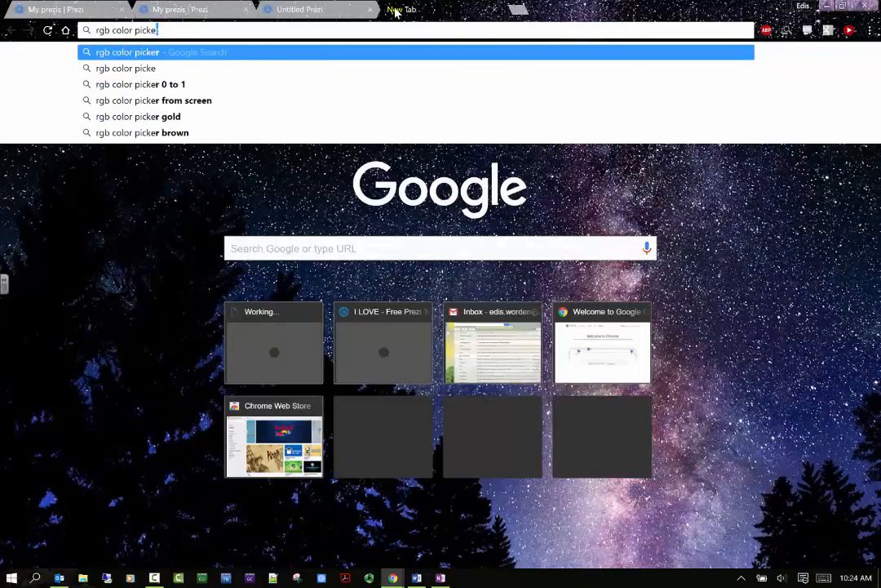
{"action": "key", "text": "Return"}
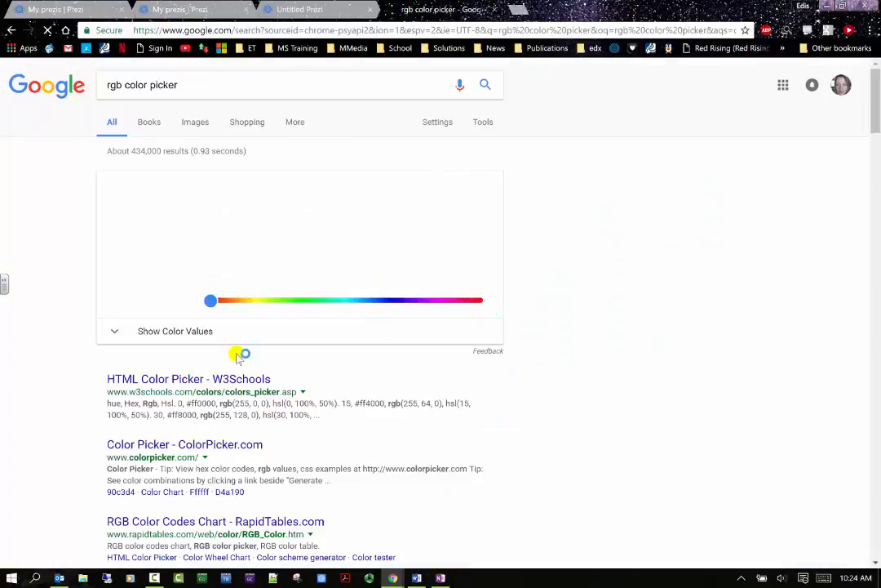
{"action": "left_click", "coordinate": [204, 445]}
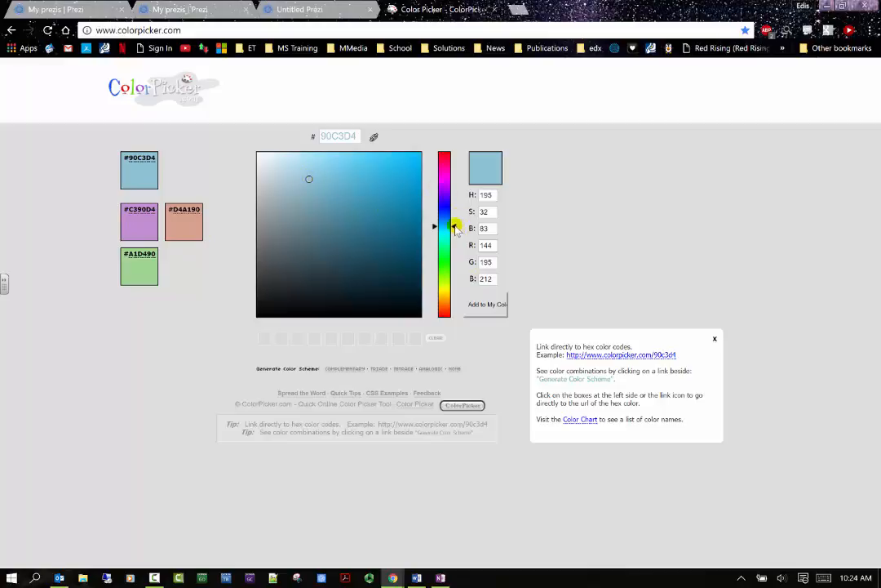
Choose the pale yellow D4D290 on ColorPicker.com and set the Prezi theme background's red value to 212
{"action": "mouse_move", "coordinate": [455, 229]}
{"action": "left_mouse_down"}
{"action": "mouse_move", "coordinate": [457, 300]}
{"action": "mouse_move", "coordinate": [455, 222]}
{"action": "mouse_move", "coordinate": [457, 290]}
{"action": "left_mouse_up"}
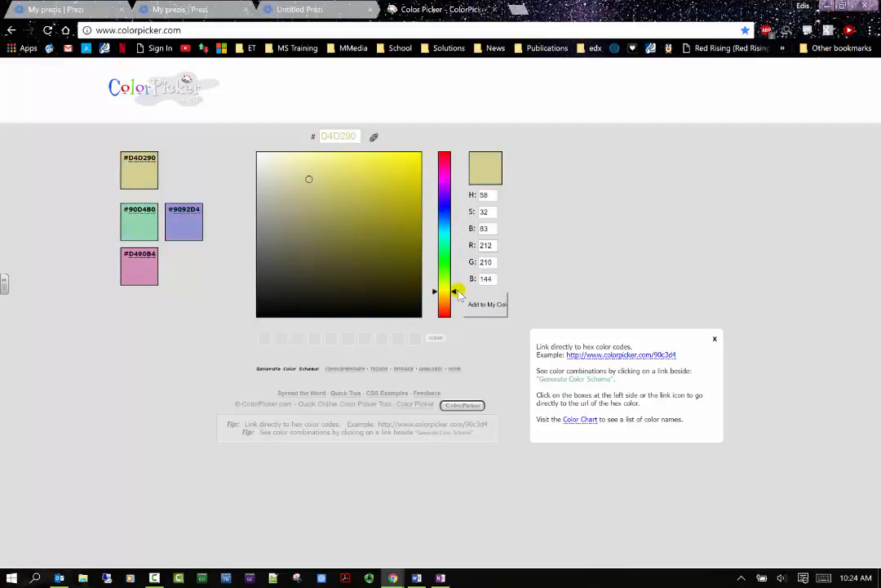
{"action": "left_click", "coordinate": [148, 172]}
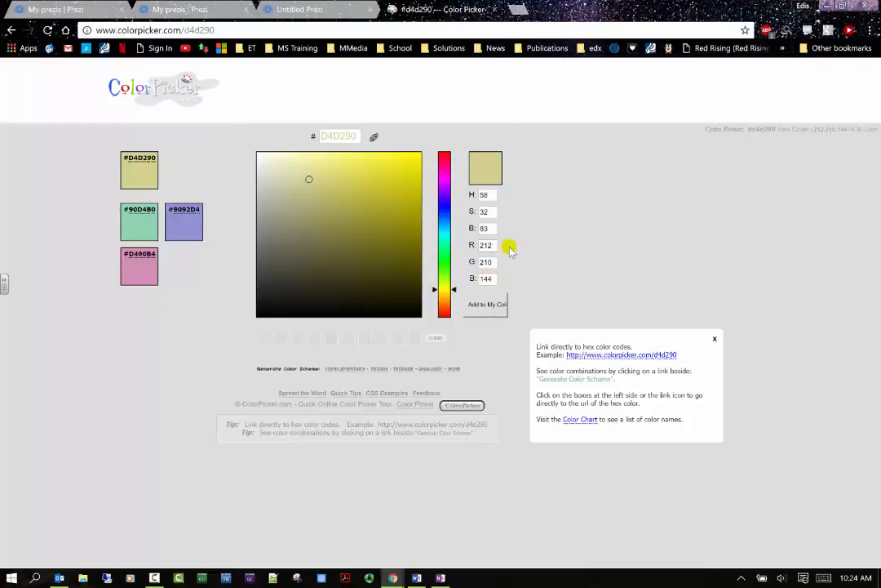
{"action": "left_click", "coordinate": [306, 10]}
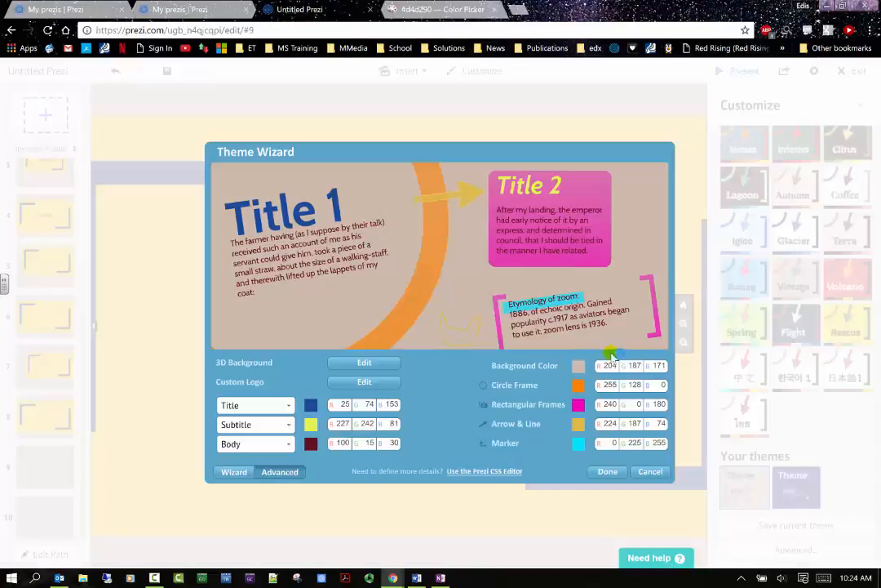
{"action": "left_click", "coordinate": [440, 9]}
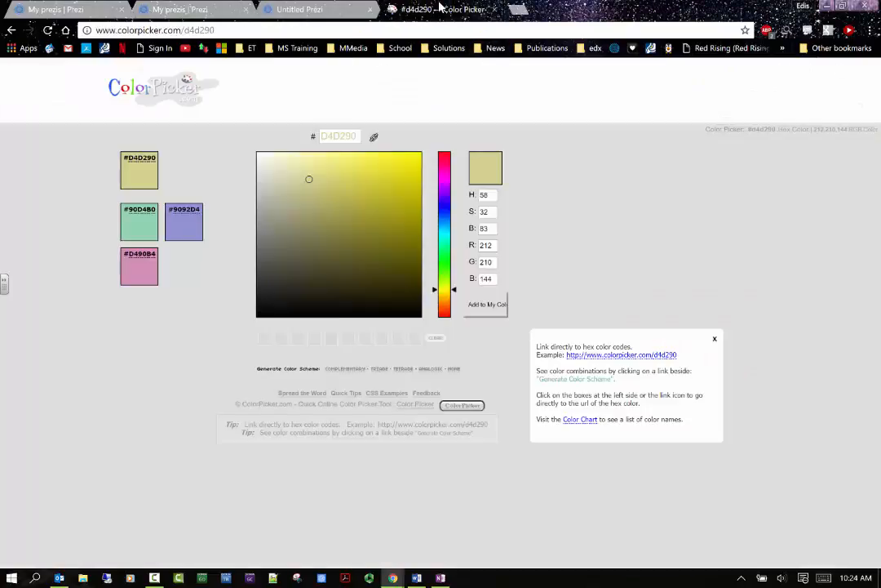
{"action": "left_click", "coordinate": [306, 9]}
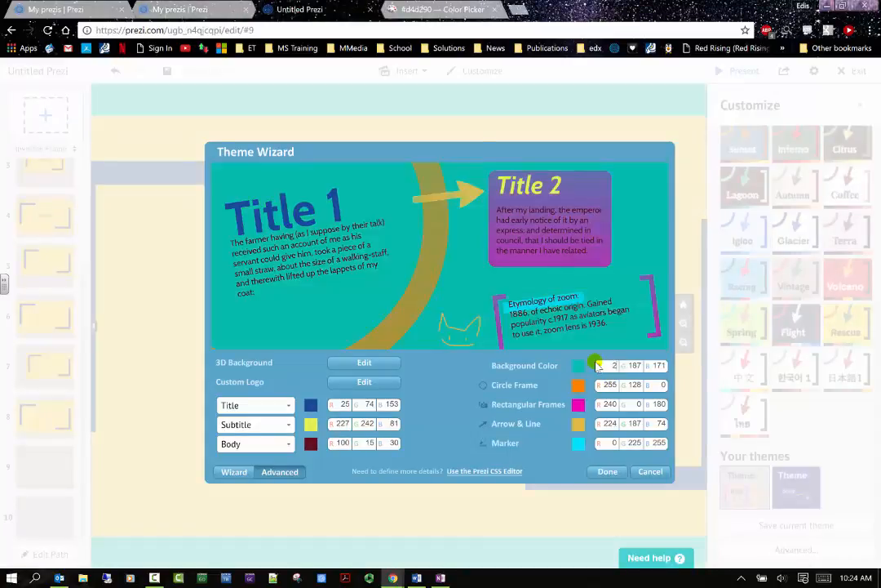
{"action": "left_click", "coordinate": [436, 12]}
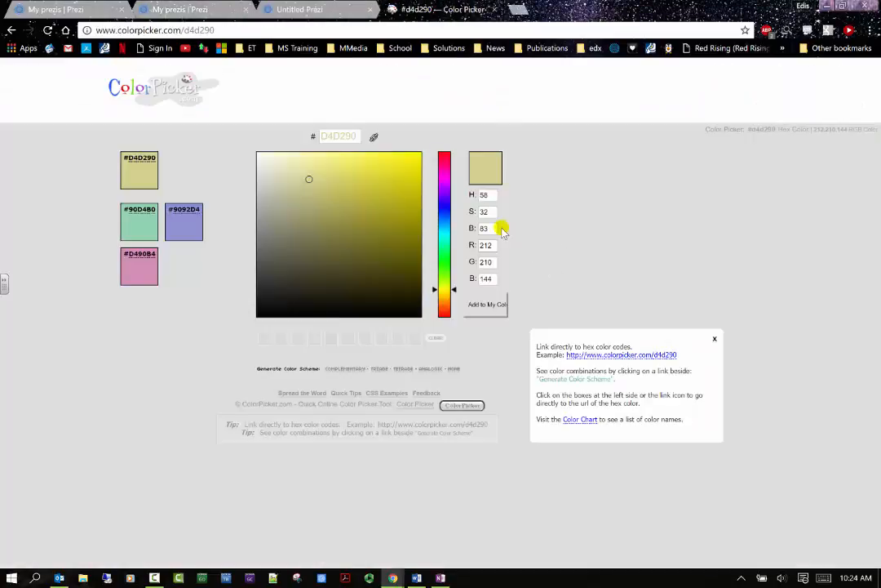
{"action": "left_click", "coordinate": [317, 13]}
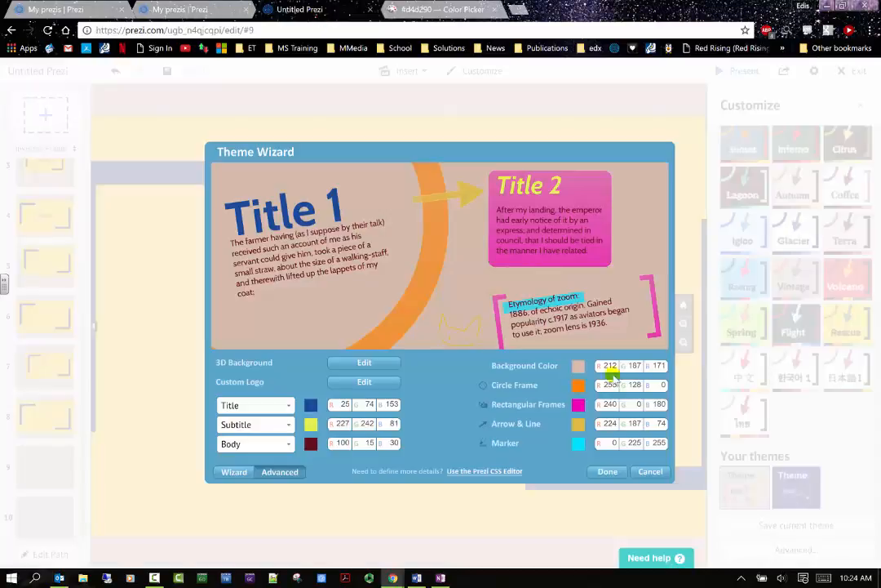
Enter 24 as the background's green value, recheck the color on ColorPicker.com, and change the green value to 214
{"action": "left_click", "coordinate": [638, 365]}
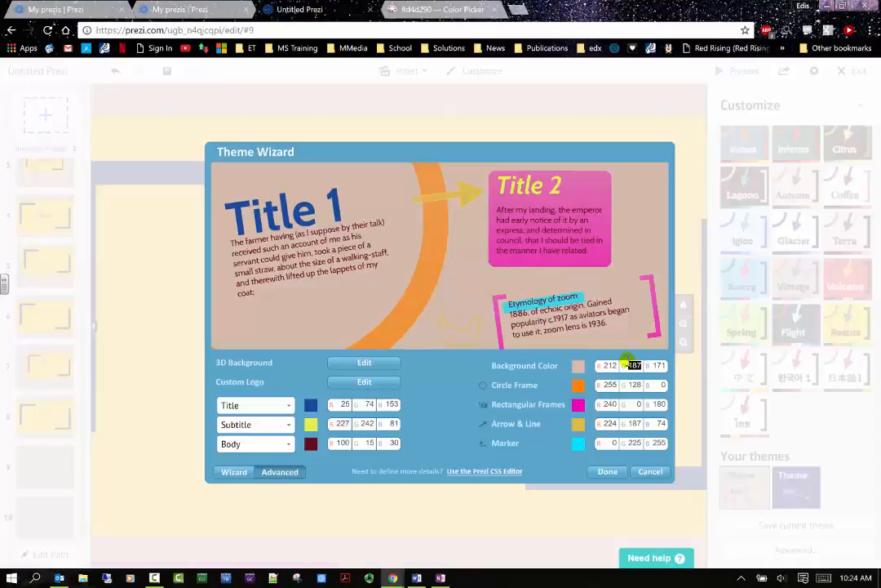
{"action": "type", "text": "24"}
{"action": "left_click", "coordinate": [451, 9]}
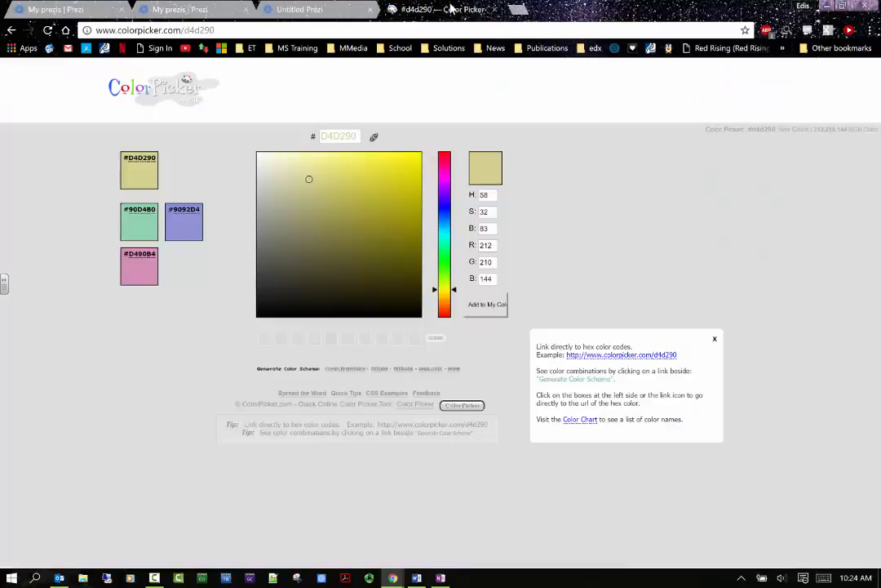
{"action": "left_click", "coordinate": [329, 9]}
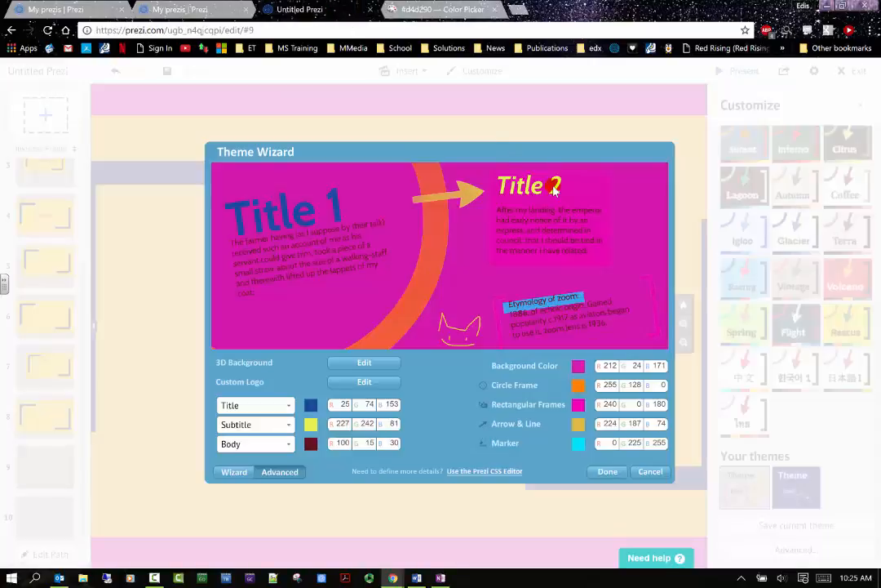
{"action": "left_click", "coordinate": [635, 366]}
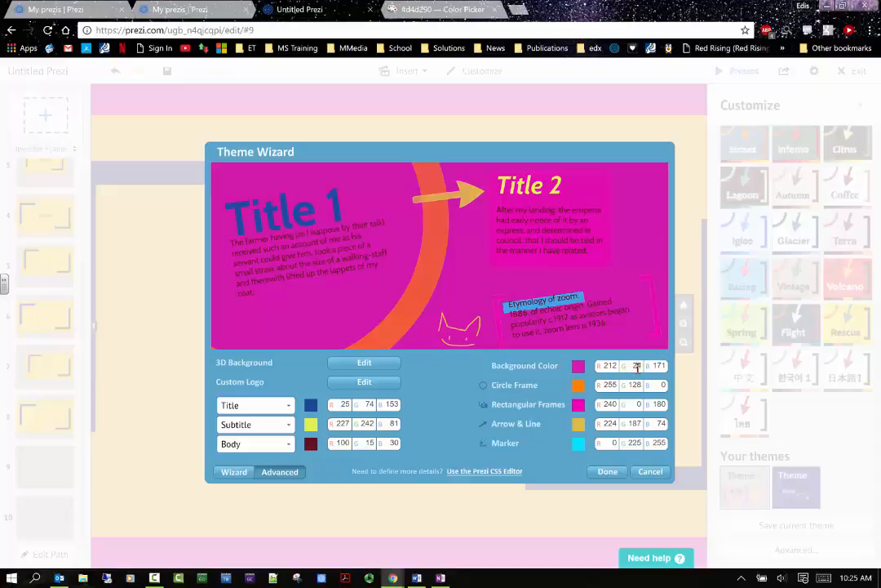
{"action": "type", "text": "1"}
Set the background's blue value to 144, recheck the color on ColorPicker.com, and correct the green value to 210
{"action": "left_click", "coordinate": [692, 370]}
{"action": "left_click", "coordinate": [451, 8]}
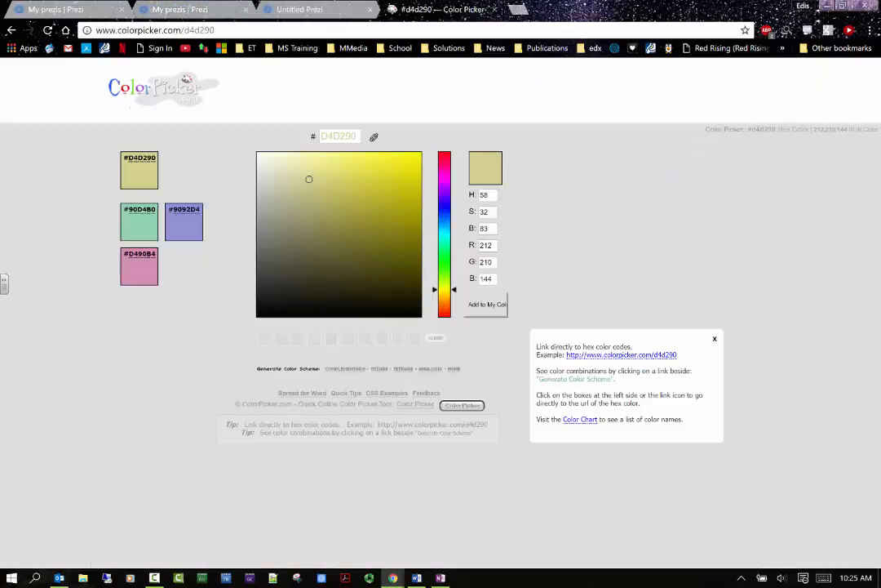
{"action": "left_click", "coordinate": [315, 10]}
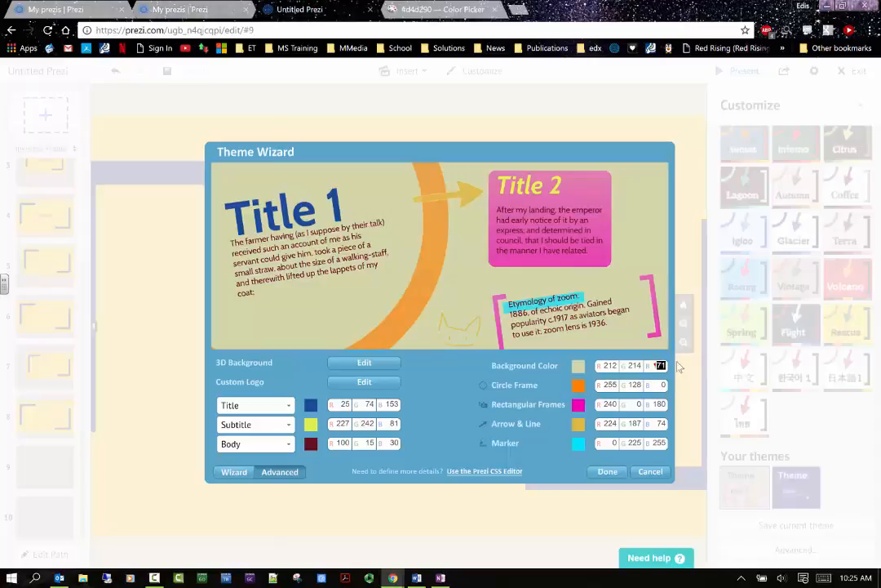
{"action": "type", "text": "144"}
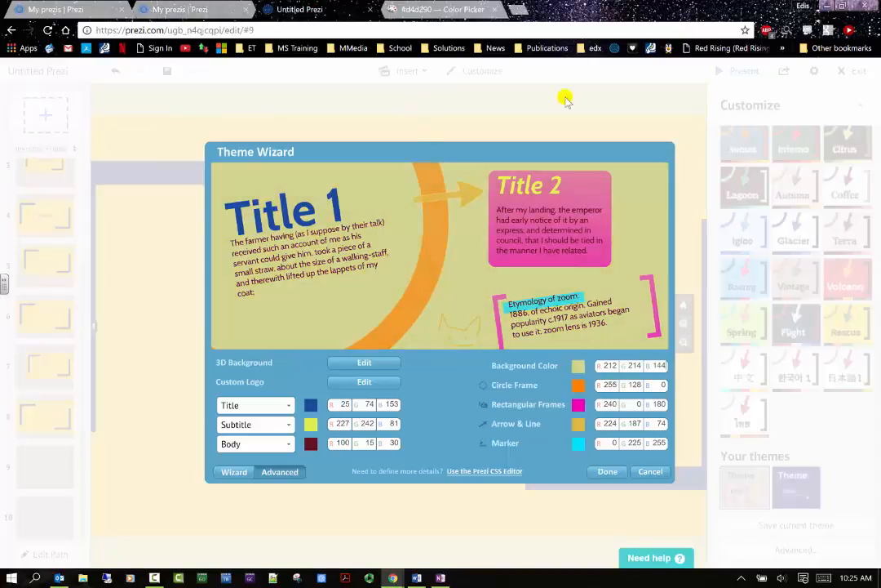
{"action": "left_click", "coordinate": [413, 10]}
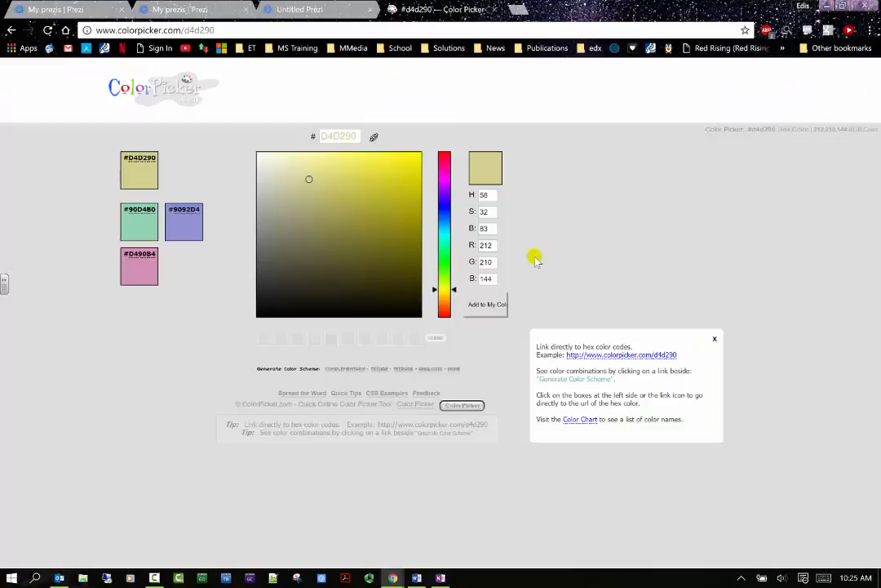
{"action": "left_click", "coordinate": [300, 10]}
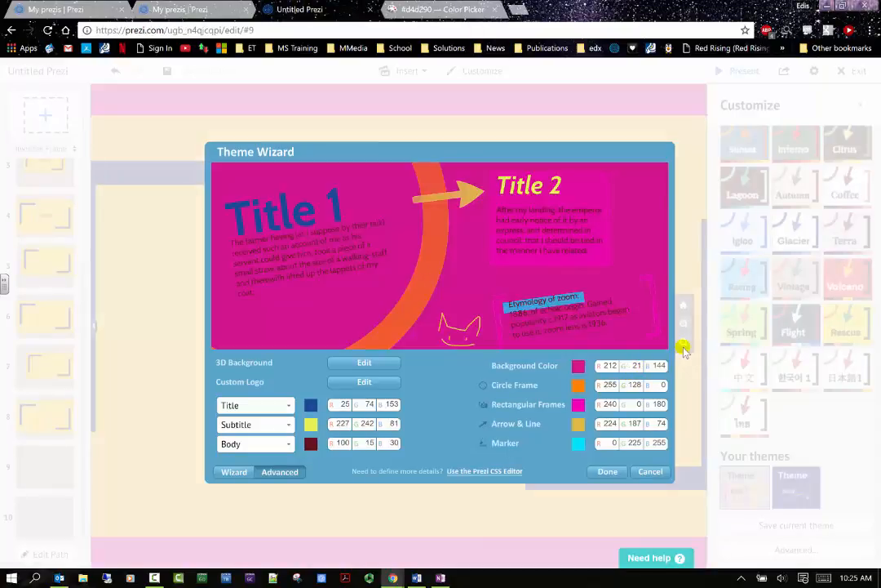
Choose the pink D490B4 on ColorPicker.com and set the Prezi theme background's green value to 144 and blue value to 180
{"action": "left_click", "coordinate": [441, 10]}
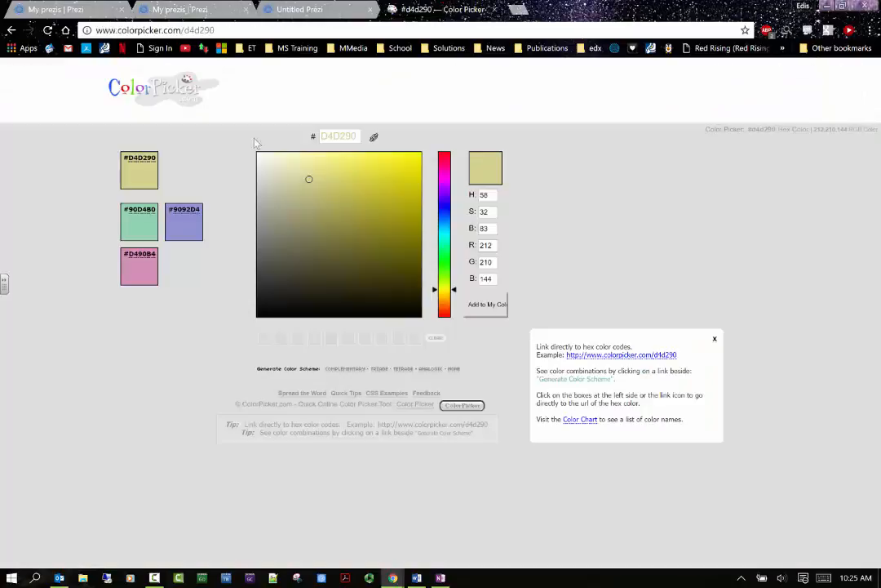
{"action": "left_click", "coordinate": [143, 274]}
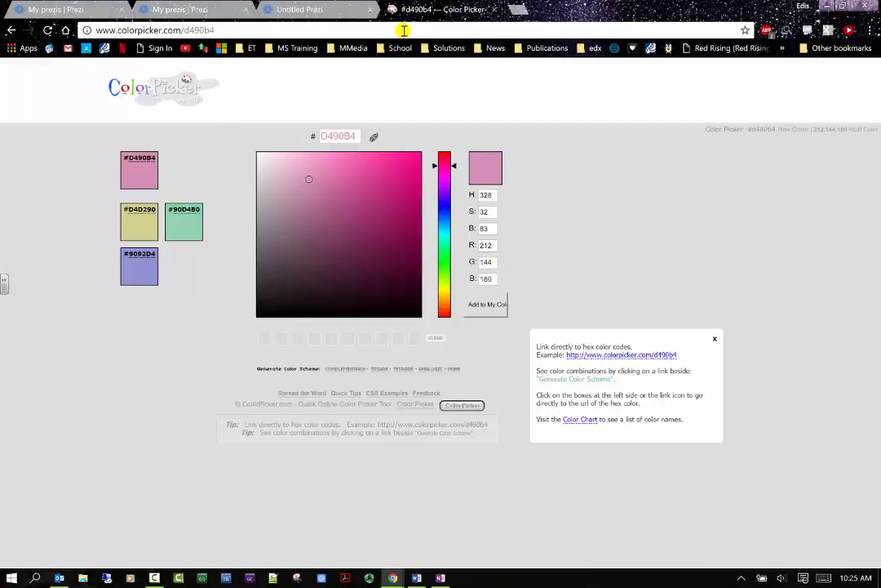
{"action": "left_click", "coordinate": [300, 10]}
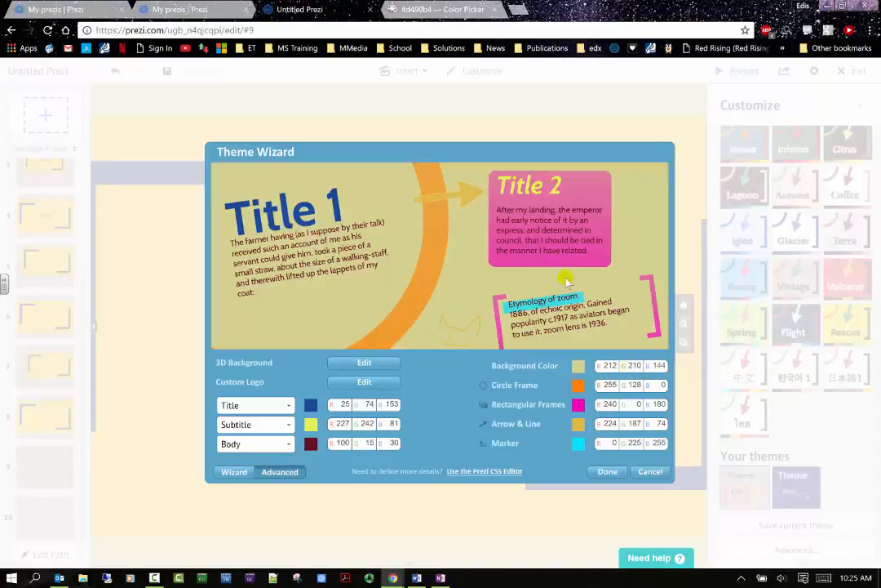
{"action": "type", "text": "144"}
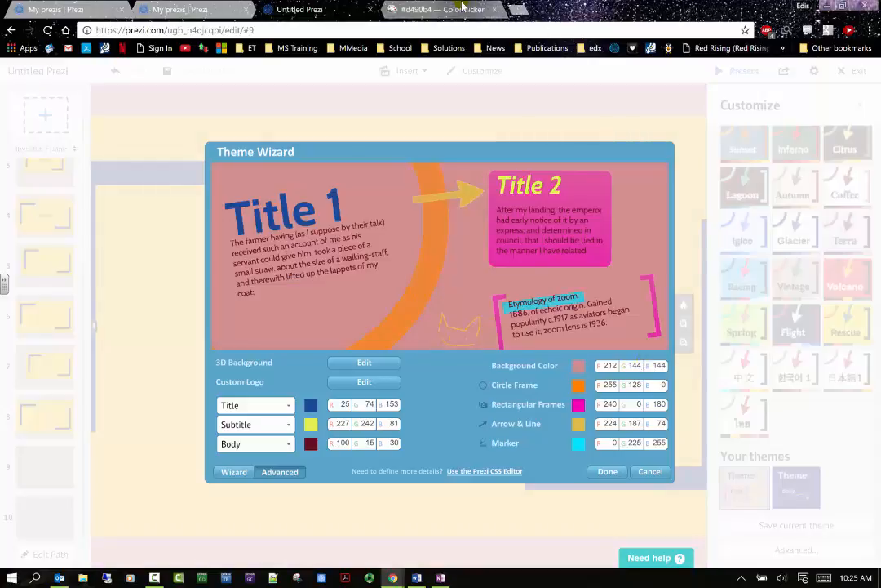
{"action": "key", "text": "ctrl+Tab"}
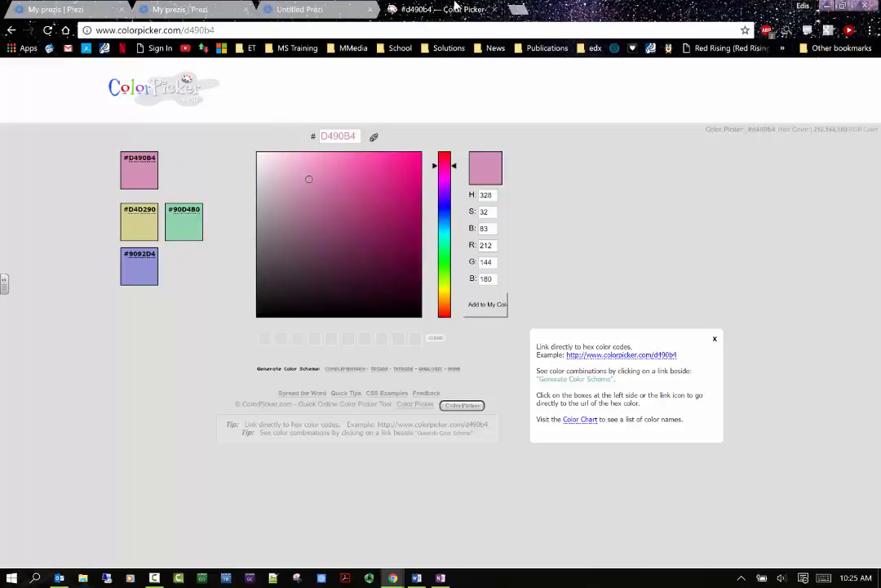
{"action": "left_click", "coordinate": [334, 11]}
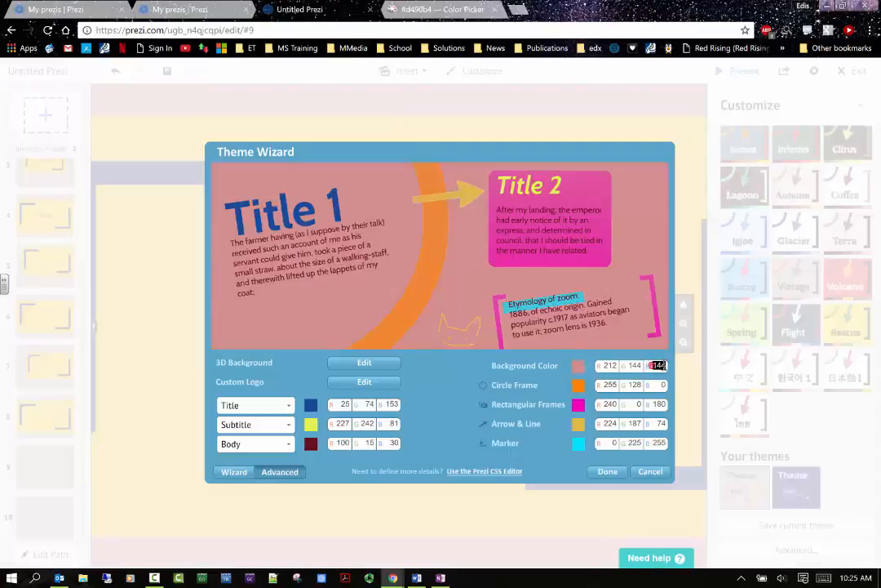
{"action": "type", "text": "718"}
{"action": "type", "text": "0"}
On ColorPicker.com, preview the triade, tetrade, complementary and analogic color schemes for the pink D490B4, and clear the scheme display
{"action": "left_click", "coordinate": [416, 9]}
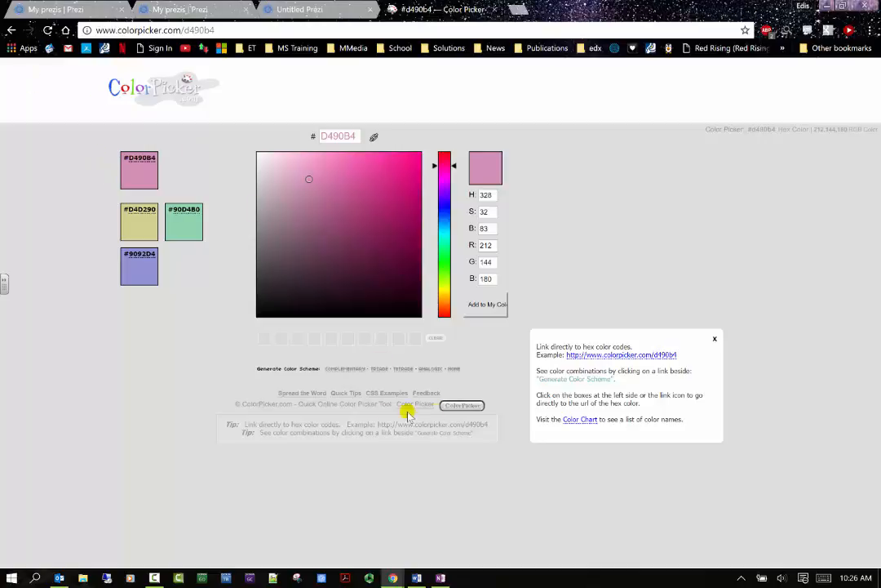
{"action": "left_click", "coordinate": [353, 372]}
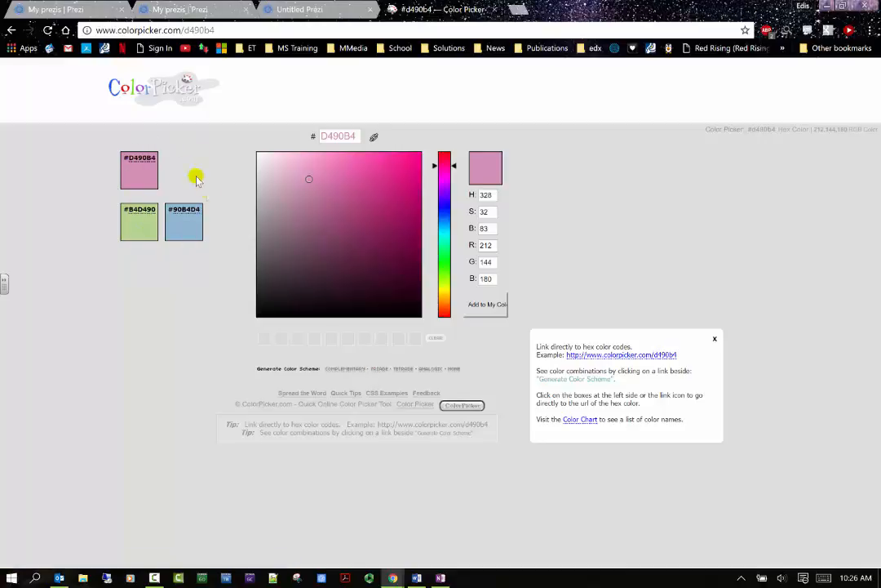
{"action": "left_click", "coordinate": [400, 370]}
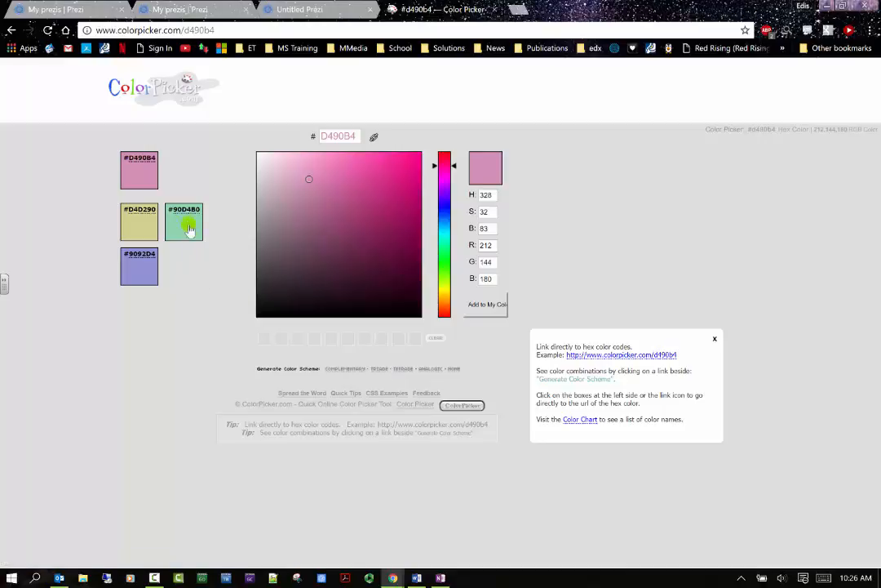
{"action": "left_click", "coordinate": [349, 370]}
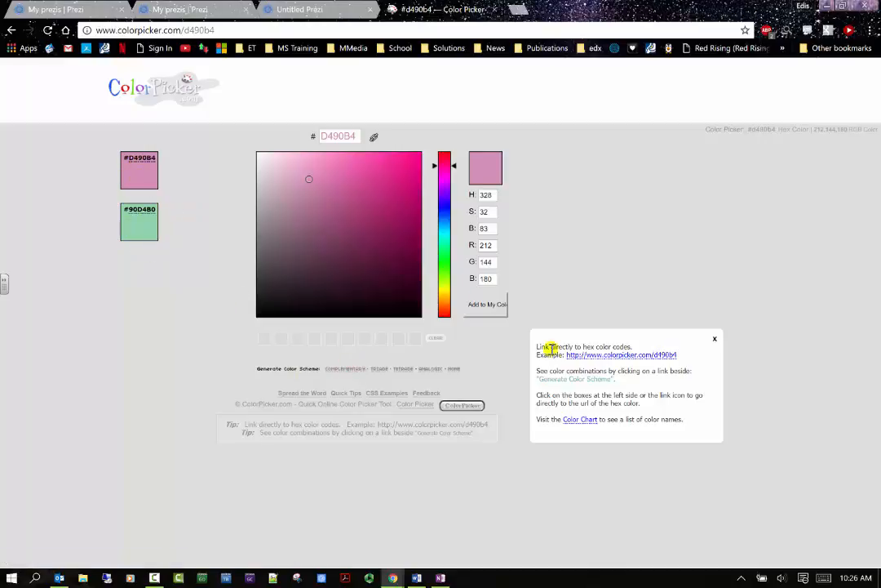
{"action": "left_click", "coordinate": [439, 369]}
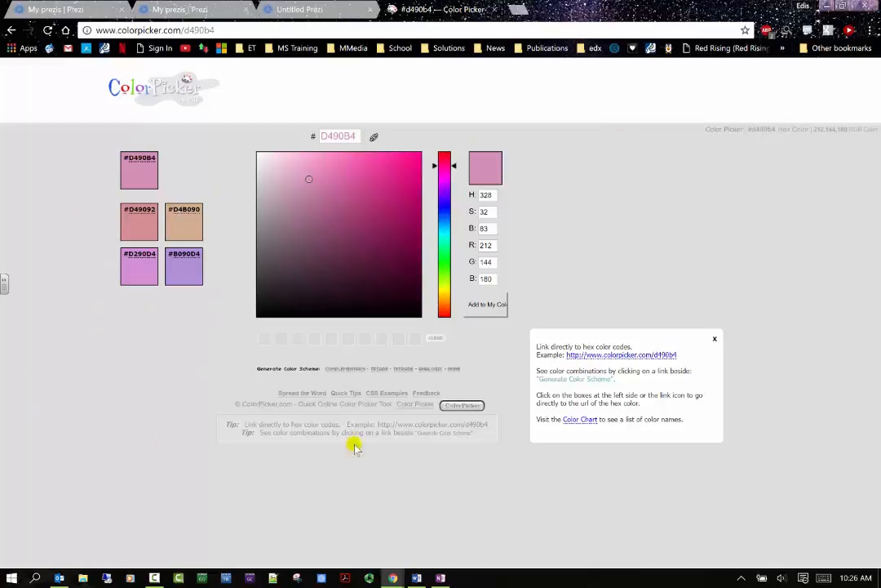
{"action": "left_click", "coordinate": [453, 371]}
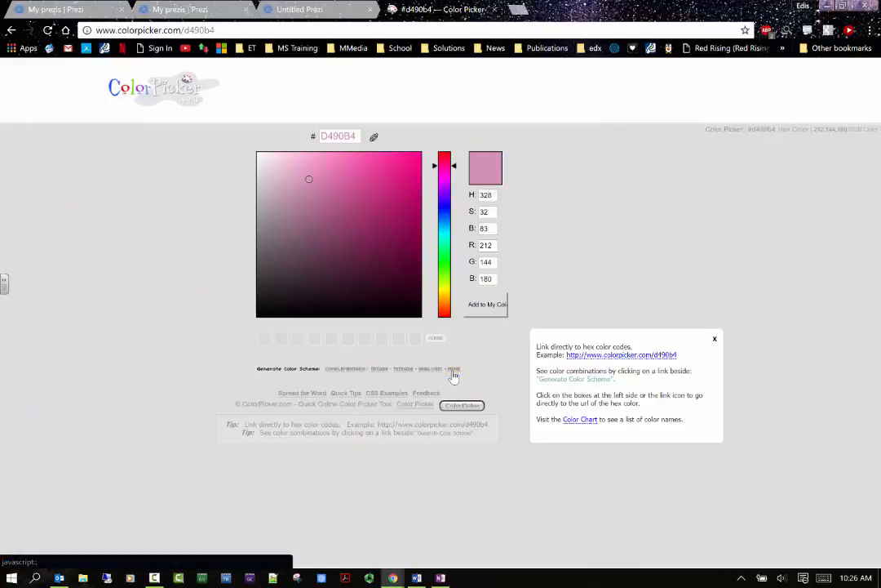
Generate the pink's complementary scheme on ColorPicker.com, choose the green 90D4B0, and set the Prezi theme's circle frame red value to 144
{"action": "left_click", "coordinate": [353, 371]}
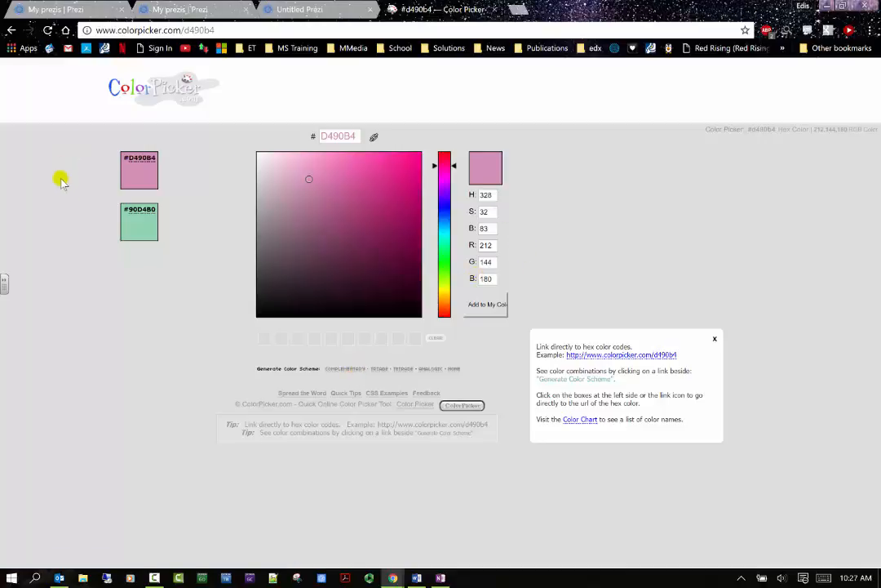
{"action": "left_click", "coordinate": [134, 222]}
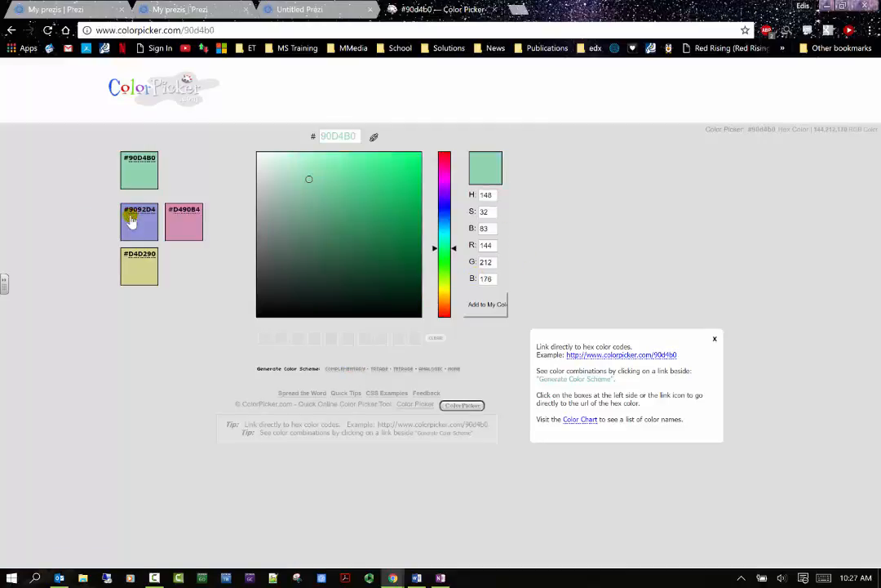
{"action": "left_click", "coordinate": [329, 8]}
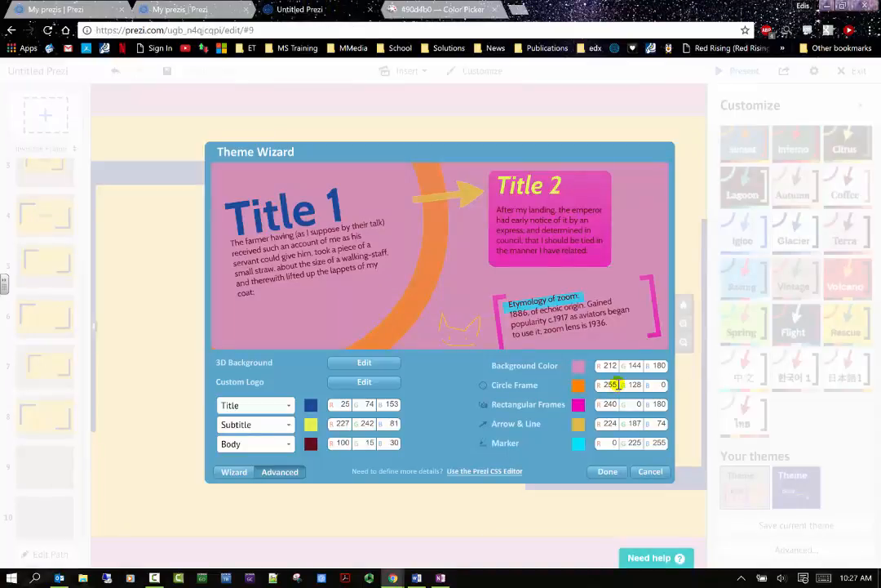
{"action": "left_click", "coordinate": [450, 9]}
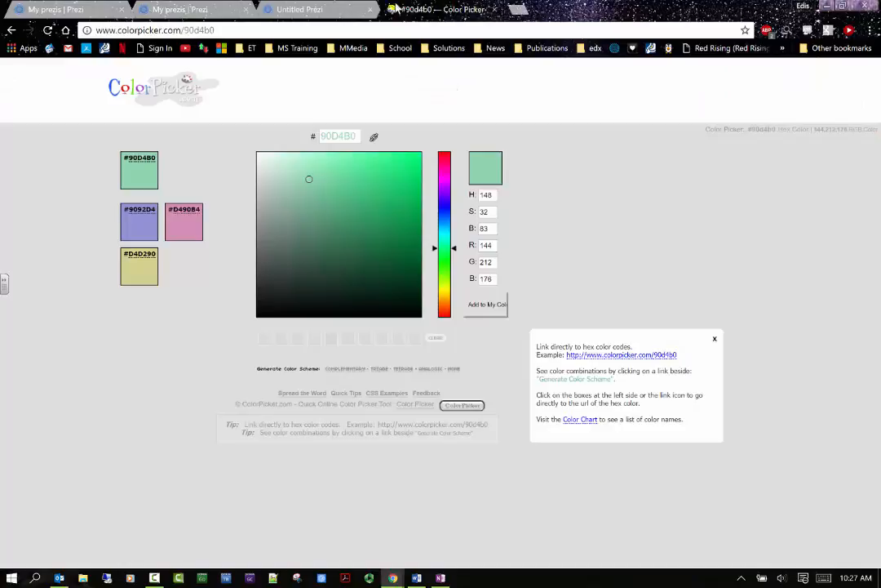
{"action": "left_click", "coordinate": [239, 12]}
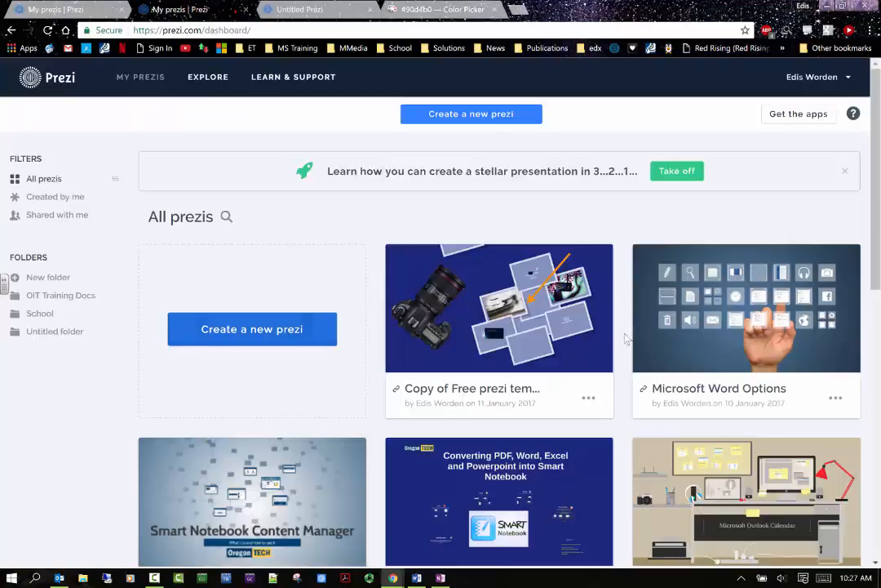
{"action": "left_click", "coordinate": [461, 13]}
{"action": "left_click", "coordinate": [302, 9]}
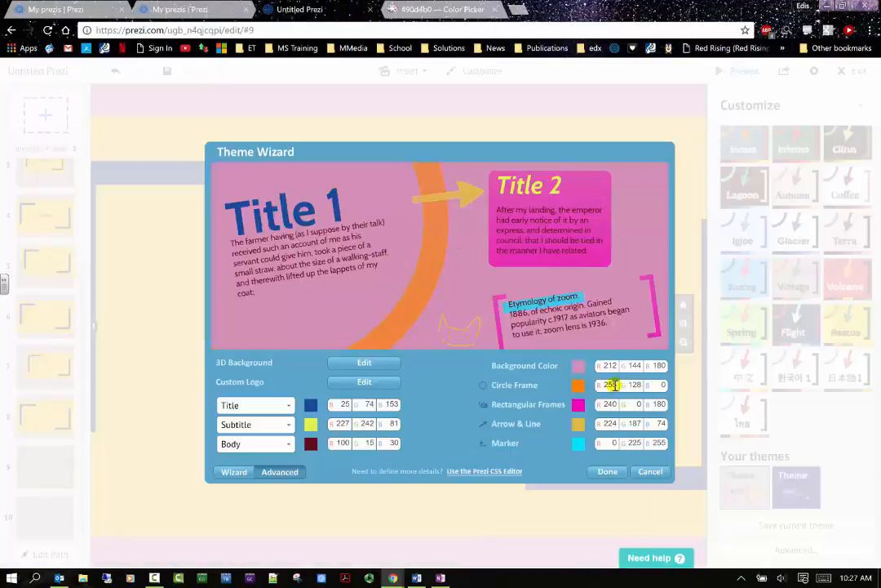
{"action": "left_click_drag", "start_coordinate": [618, 385], "coordinate": [581, 387]}
{"action": "key", "text": "BackSpace"}
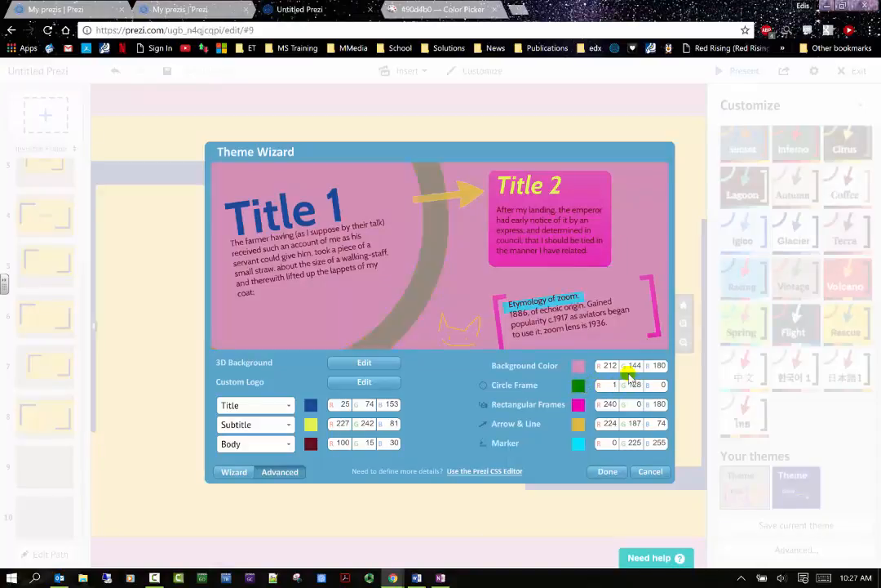
{"action": "type", "text": "144"}
Set the circle frame's green value to 212 and blue value to 176, rechecking the color on ColorPicker.com
{"action": "left_click", "coordinate": [393, 7]}
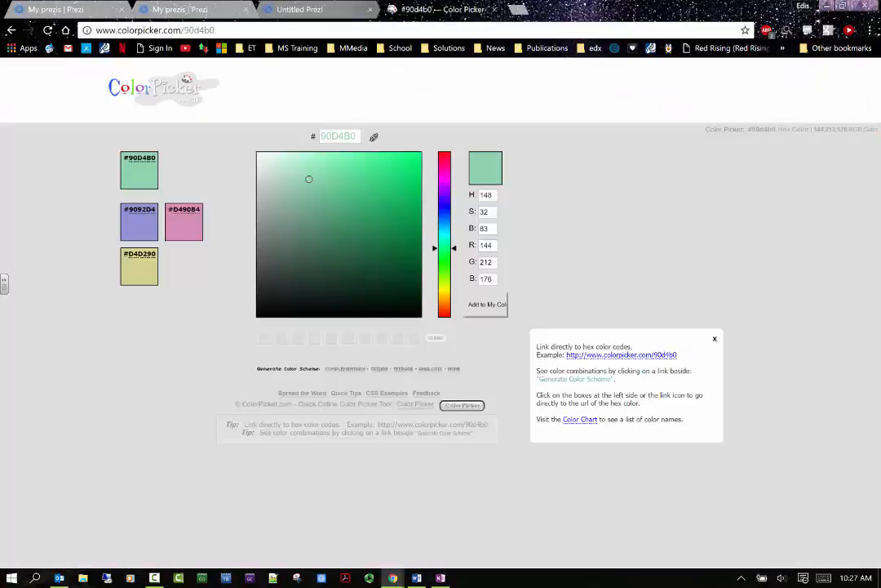
{"action": "left_click", "coordinate": [314, 12]}
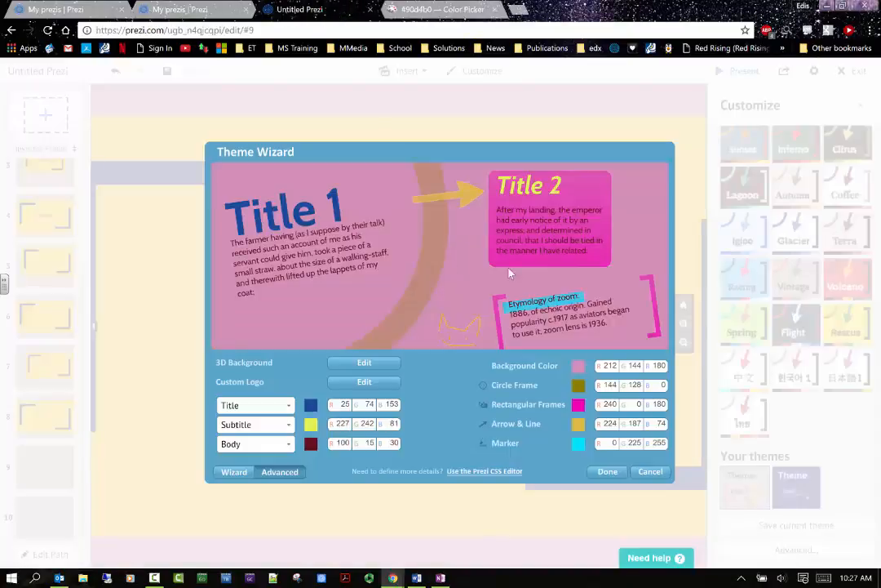
{"action": "left_click_drag", "start_coordinate": [633, 385], "coordinate": [643, 385]}
{"action": "key", "text": "BackSpace"}
{"action": "type", "text": "21"}
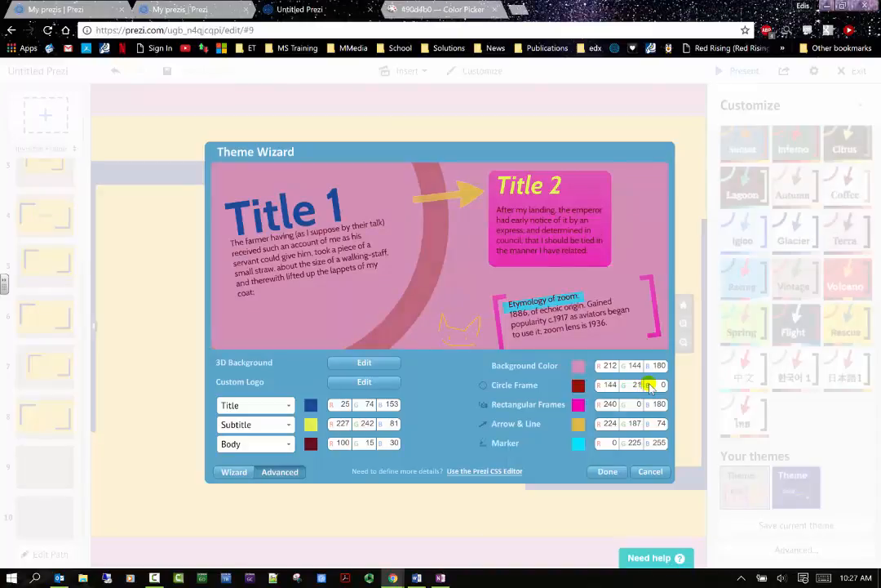
{"action": "type", "text": "2"}
{"action": "left_click", "coordinate": [433, 9]}
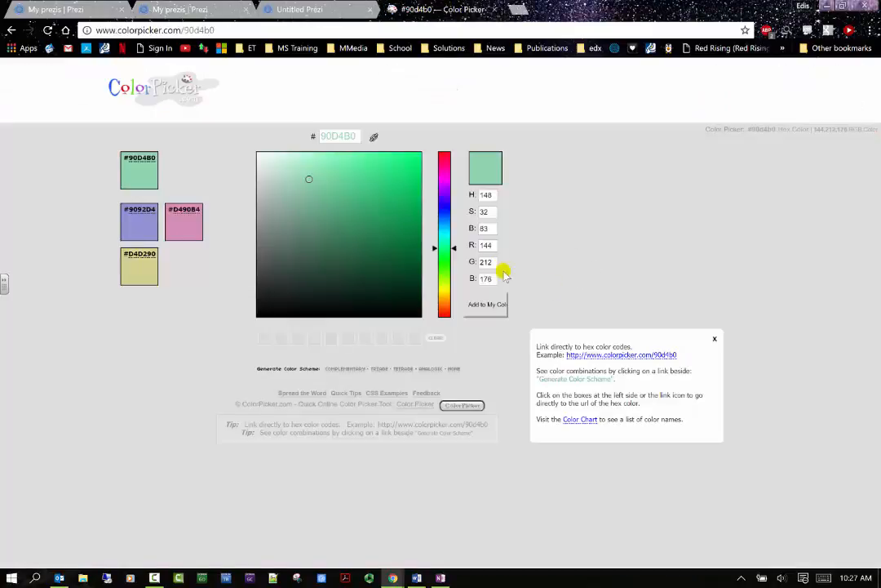
{"action": "left_click", "coordinate": [296, 10]}
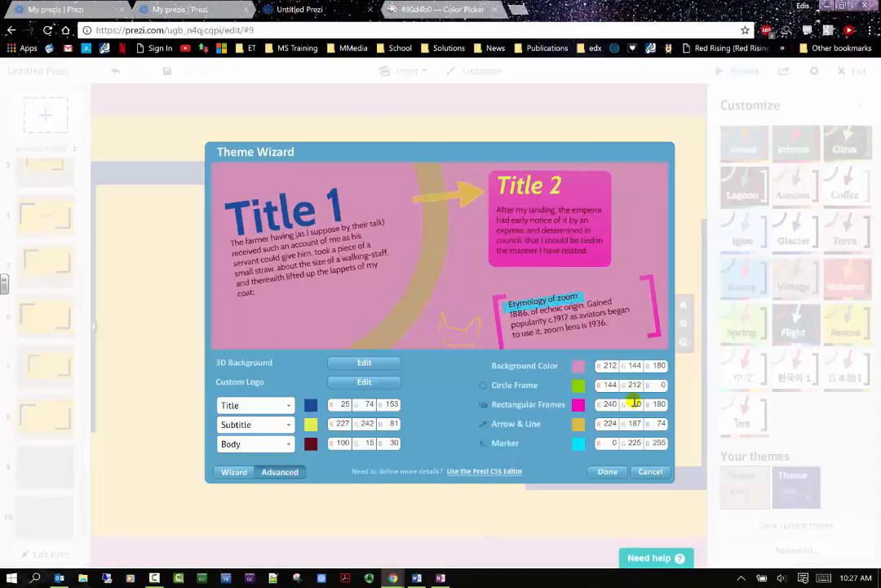
{"action": "left_click", "coordinate": [663, 385]}
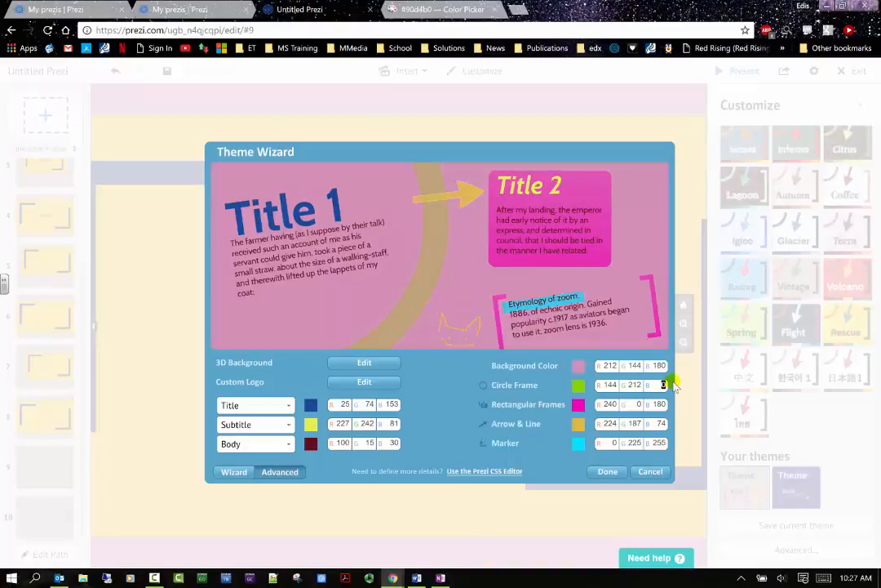
{"action": "type", "text": "176"}
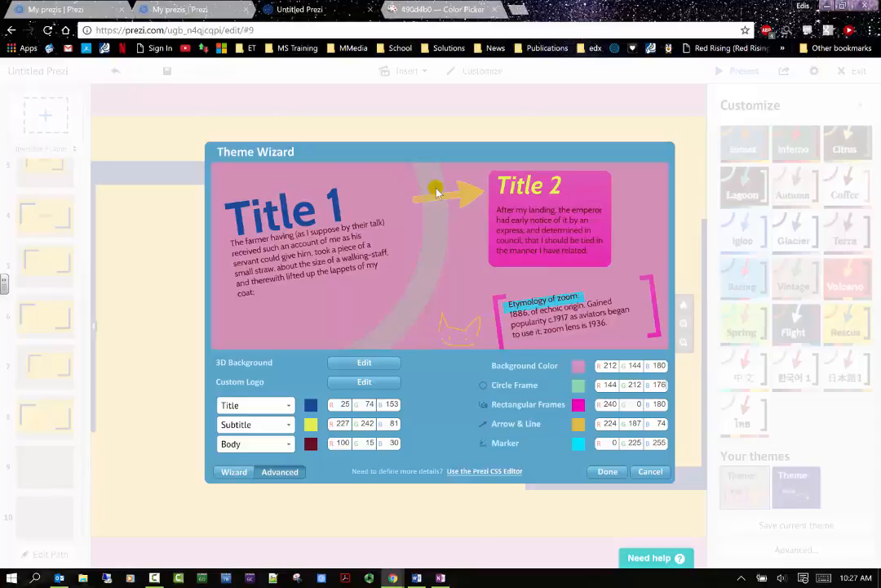
Choose the violet-blue 9092D4 on ColorPicker.com and set the Prezi theme's arrow and line red value to 144
{"action": "left_click", "coordinate": [433, 9]}
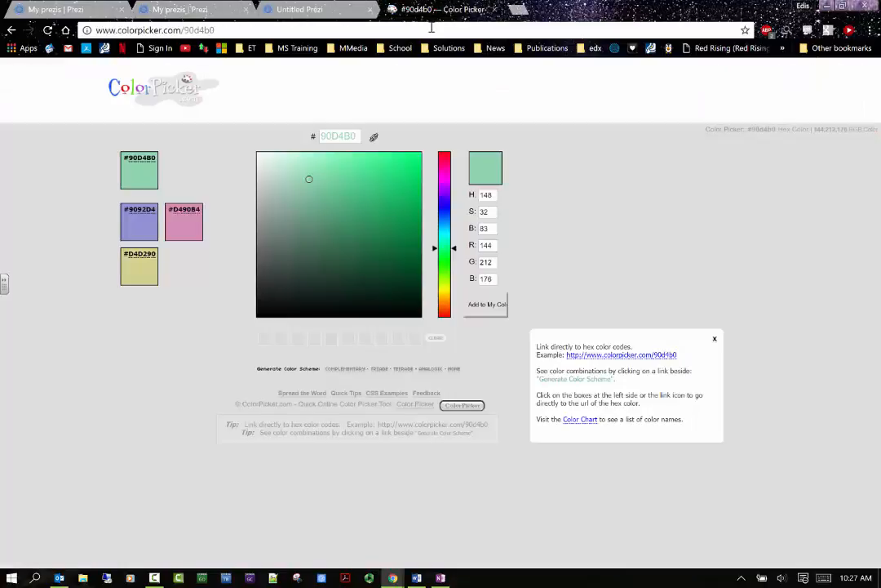
{"action": "left_click", "coordinate": [130, 213]}
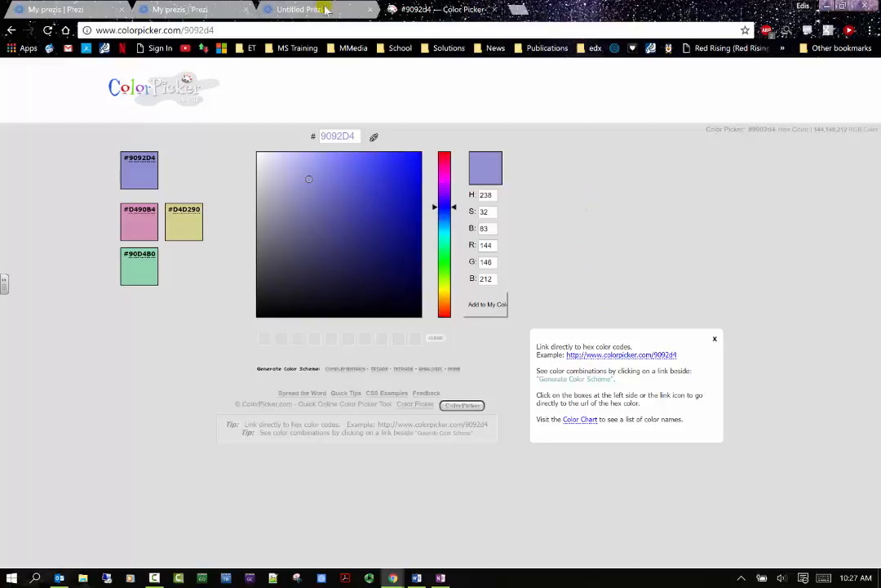
{"action": "left_click", "coordinate": [277, 9]}
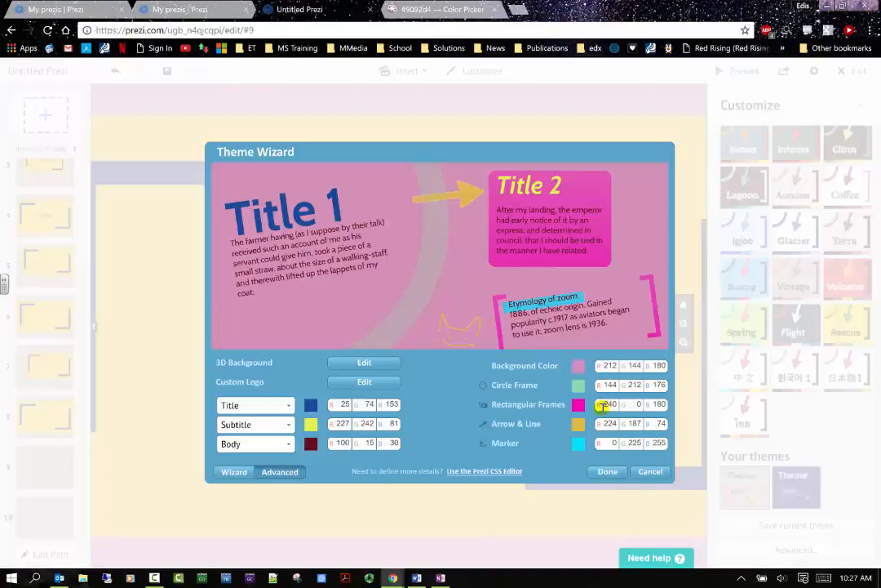
{"action": "double_click", "coordinate": [607, 424]}
{"action": "type", "text": "144"}
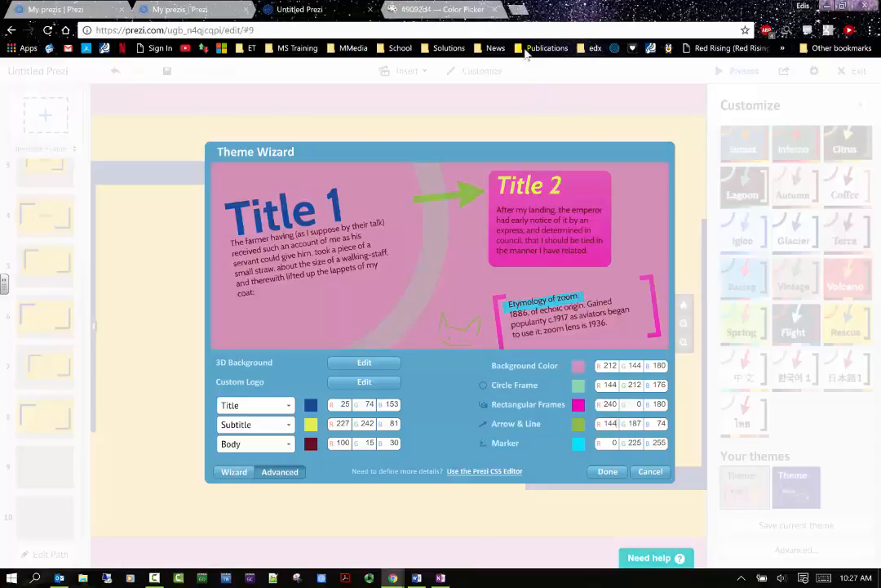
Set the arrow and line color's green value to 146, checking the color on ColorPicker.com before and after the change
{"action": "left_click", "coordinate": [416, 9]}
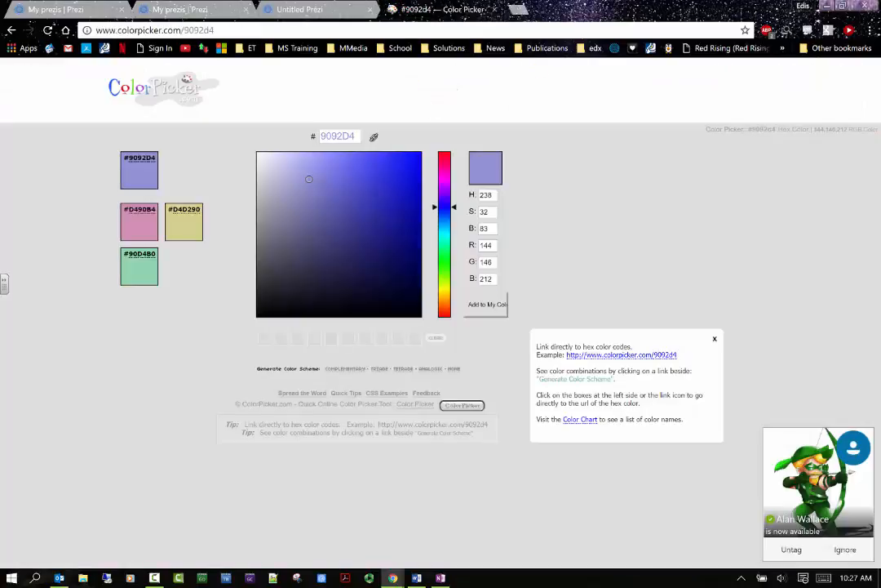
{"action": "left_click", "coordinate": [274, 9]}
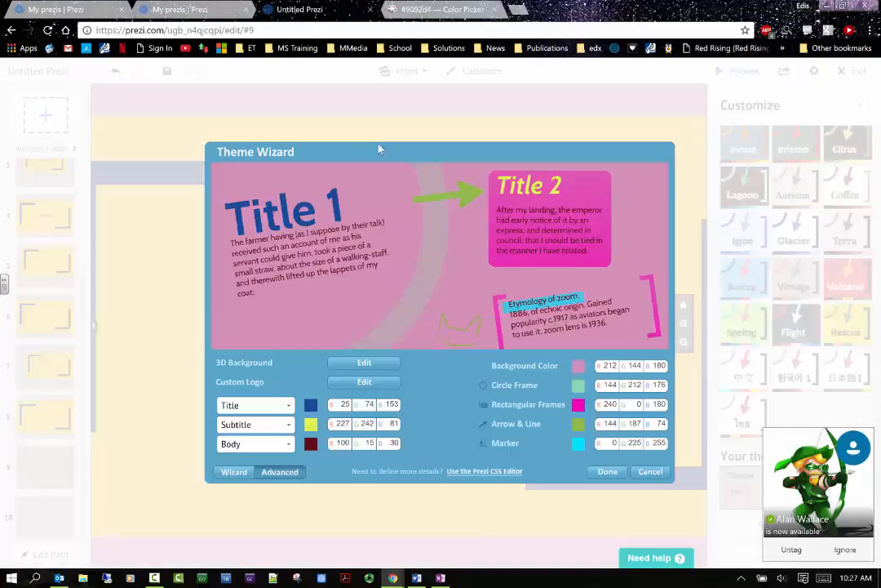
{"action": "double_click", "coordinate": [651, 423]}
{"action": "type", "text": "146"}
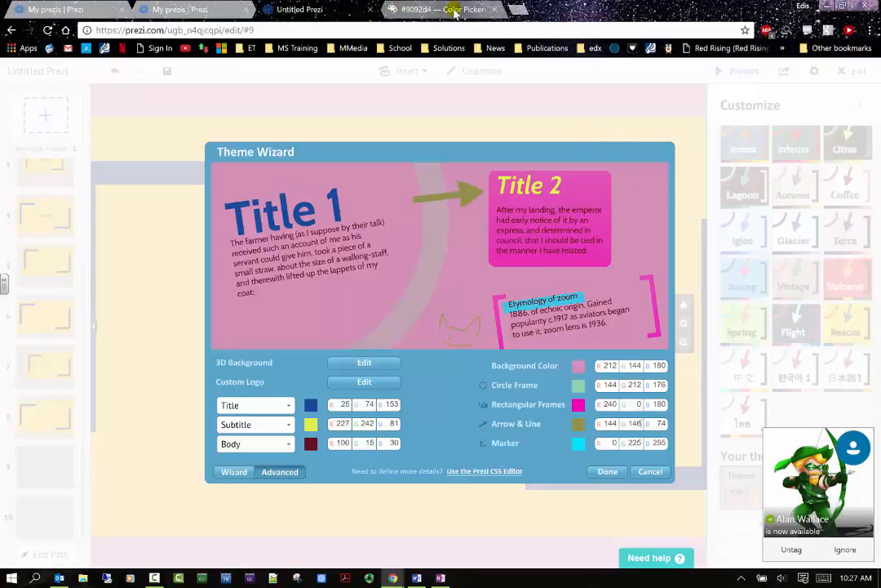
{"action": "left_click", "coordinate": [416, 9]}
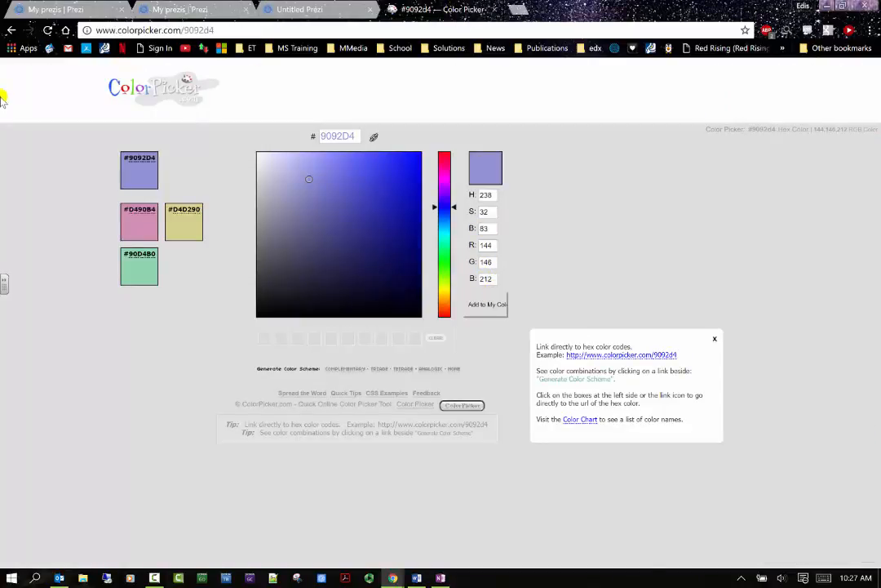
{"action": "left_click", "coordinate": [302, 9]}
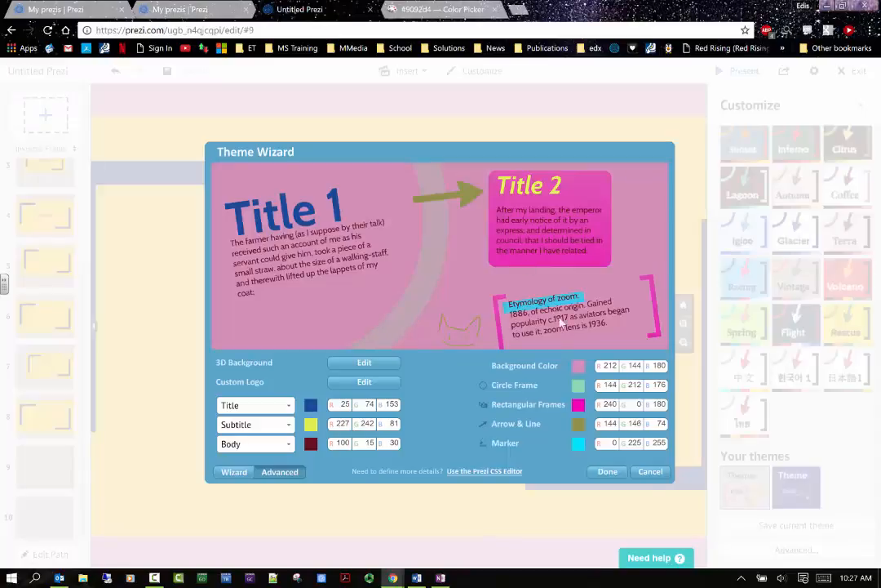
Set the arrow and line color's blue value to 212 and compare it with the violet-blue on ColorPicker.com
{"action": "double_click", "coordinate": [639, 404]}
{"action": "double_click", "coordinate": [659, 423]}
{"action": "type", "text": "212"}
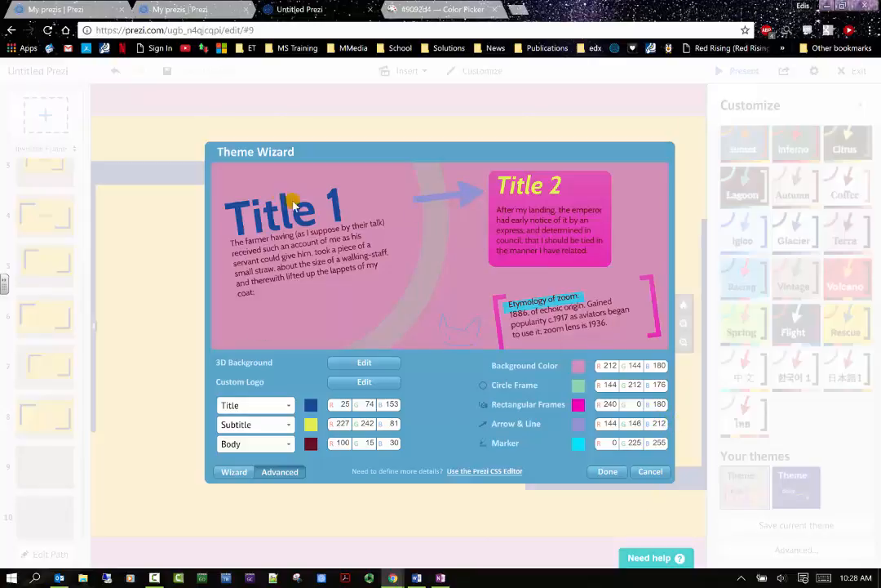
{"action": "left_click", "coordinate": [436, 23]}
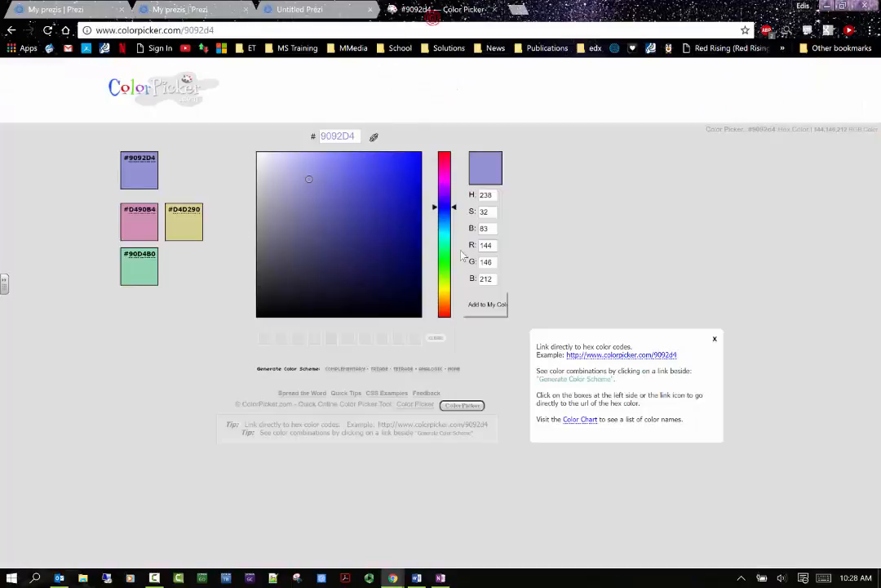
{"action": "left_click", "coordinate": [295, 11]}
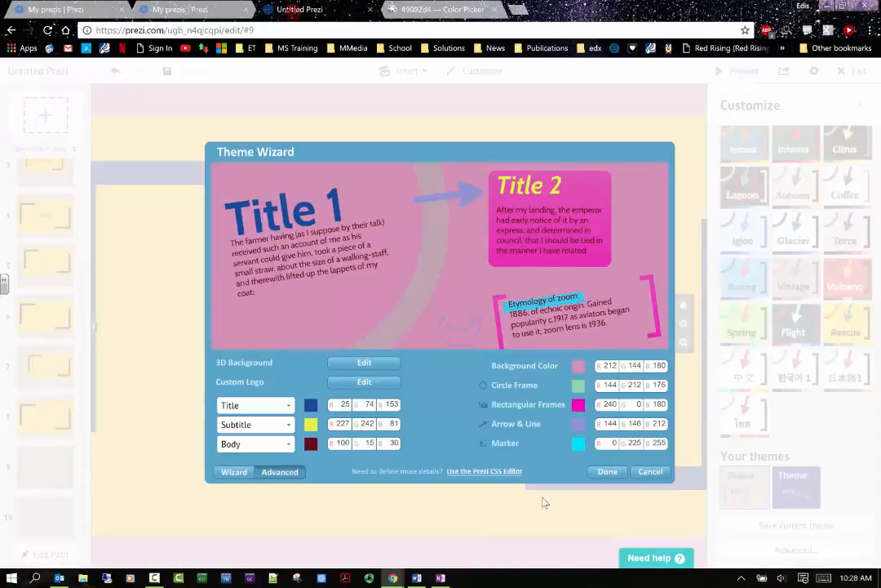
Accept the edited colors and save them as a custom theme, then switch the presentation to the saved dark blue theme
{"action": "left_click", "coordinate": [604, 472]}
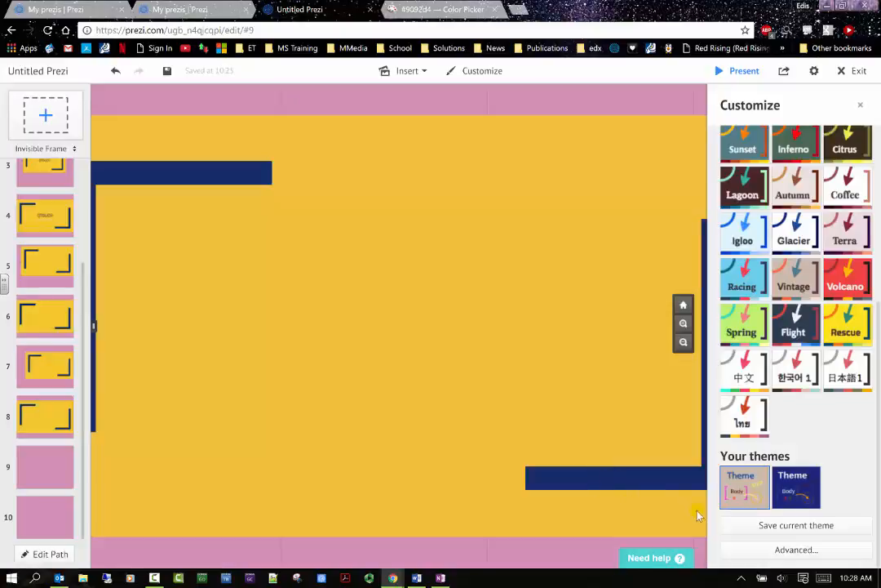
{"action": "mouse_move", "coordinate": [730, 496]}
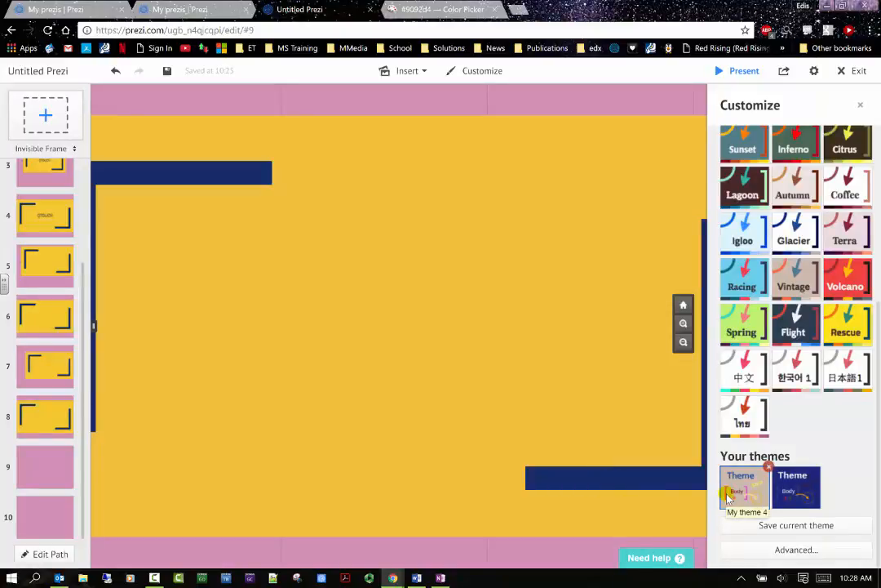
{"action": "left_click", "coordinate": [756, 528]}
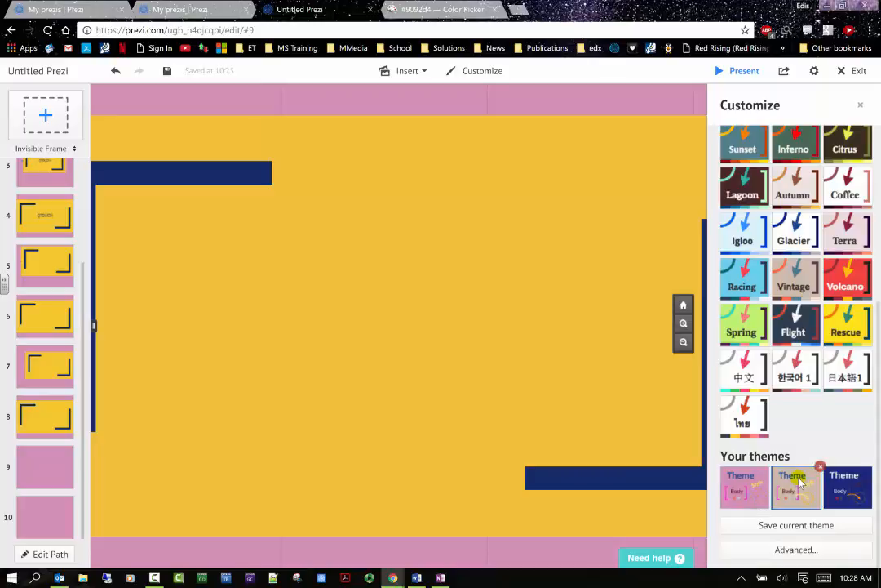
{"action": "left_click", "coordinate": [864, 484]}
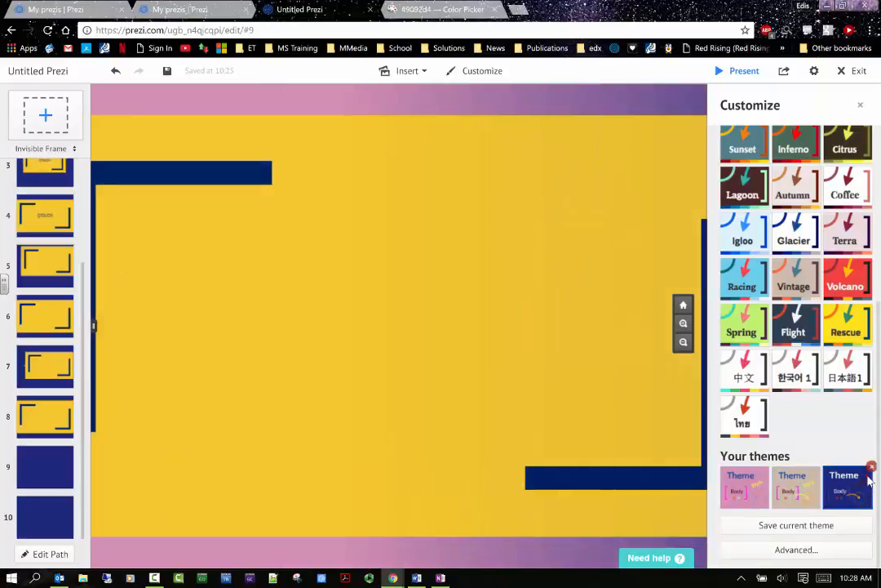